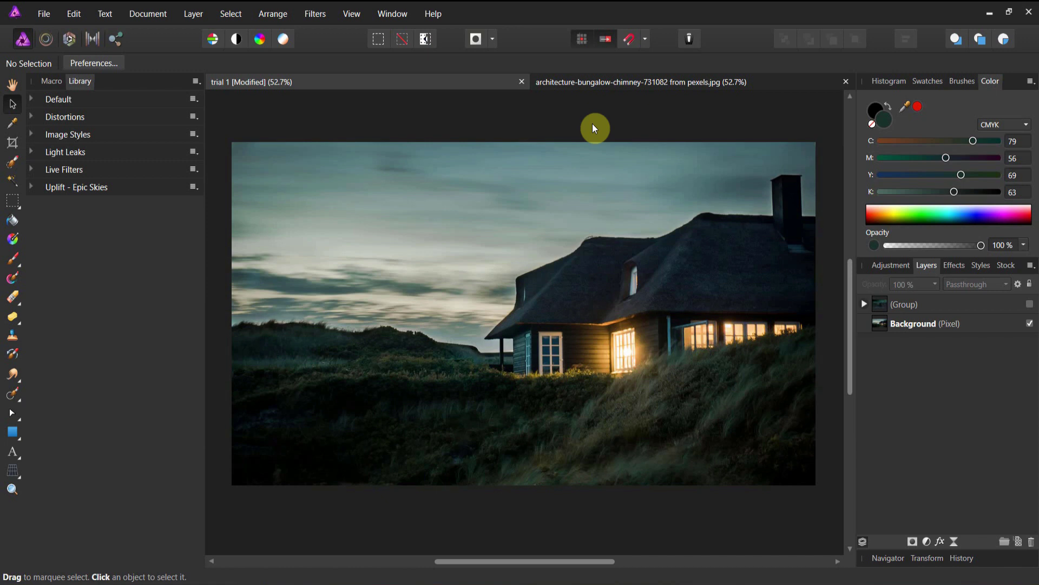
Step: Show the layer group in the trial 1 document, and switch to the original bungalow photo with the library area hidden
left_click(1030, 304)
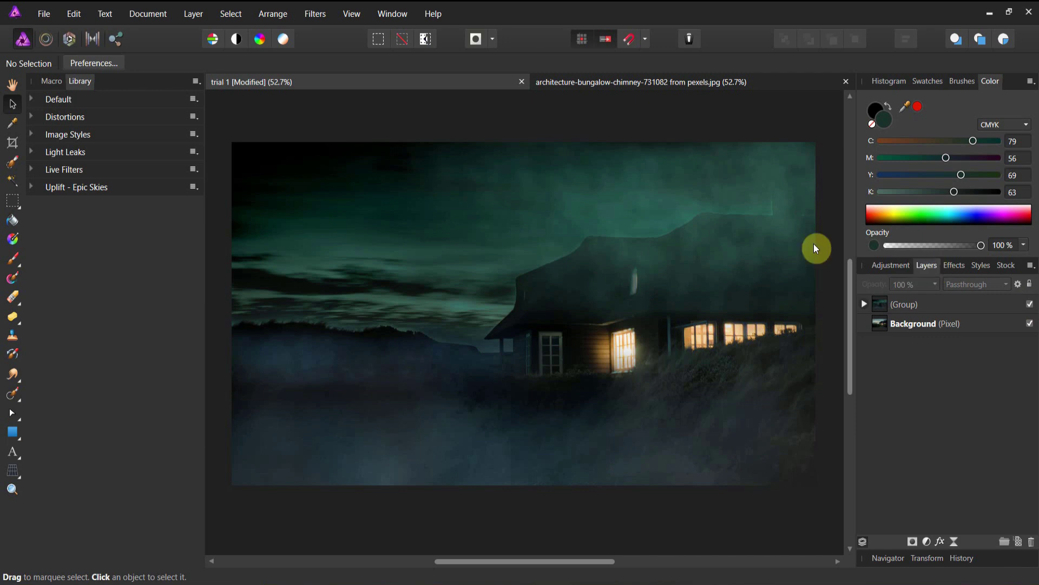
left_click(662, 92)
key("h")
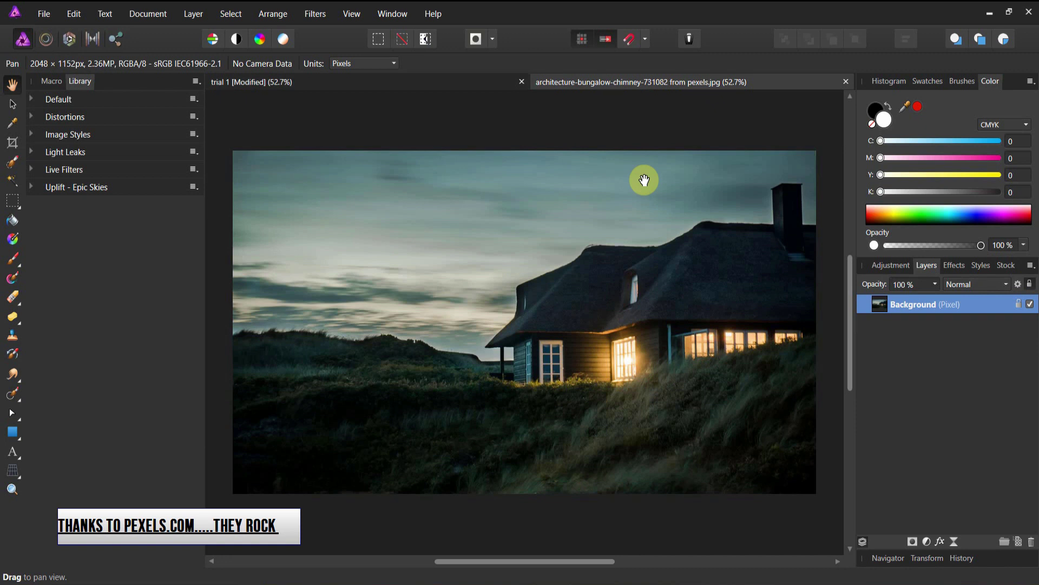
key("ctrl+shift+l")
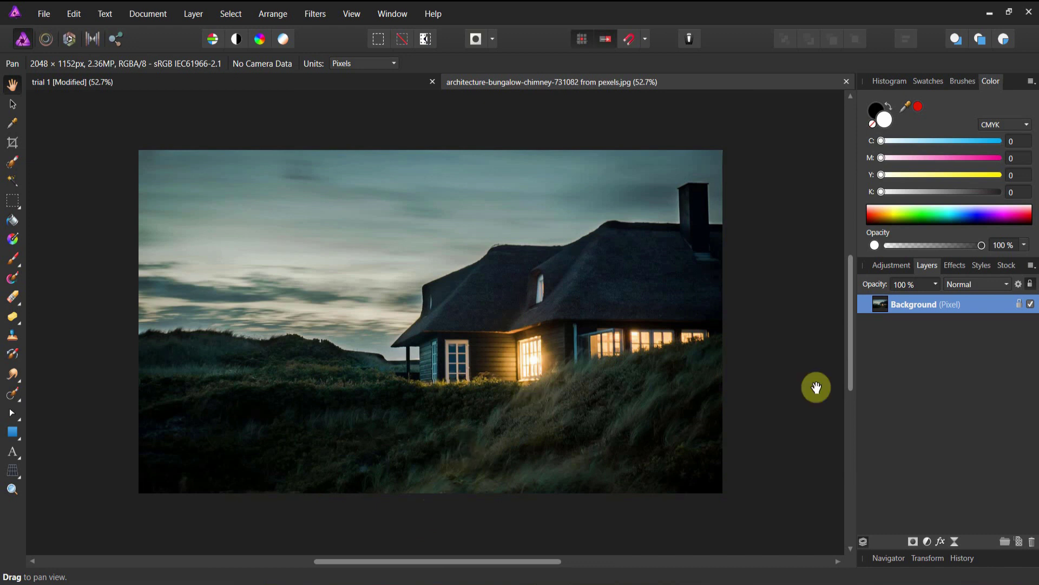
Step: Rasterize the bungalow photo's Background layer and duplicate it
right_click(911, 305)
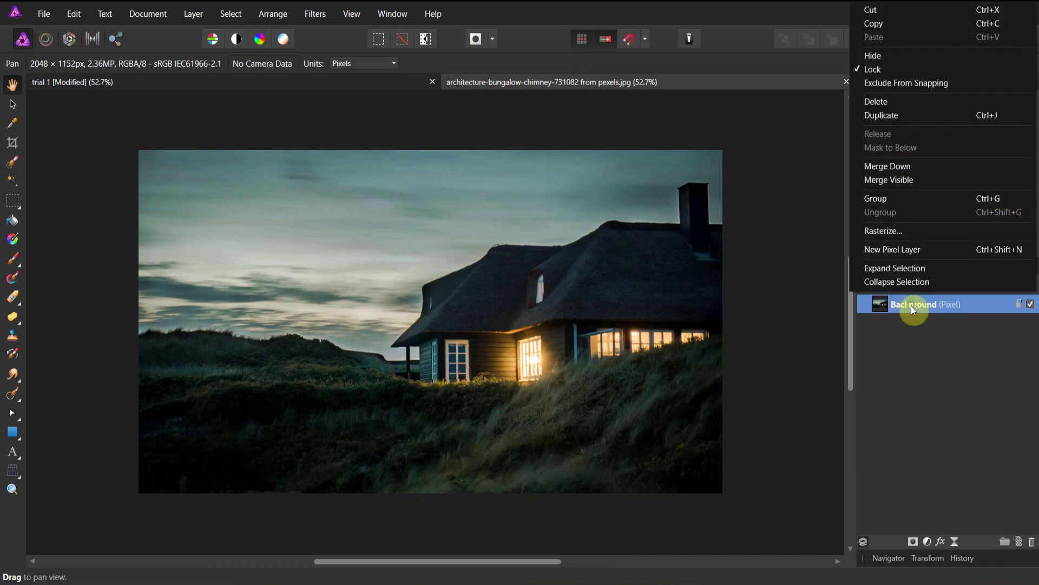
left_click(906, 232)
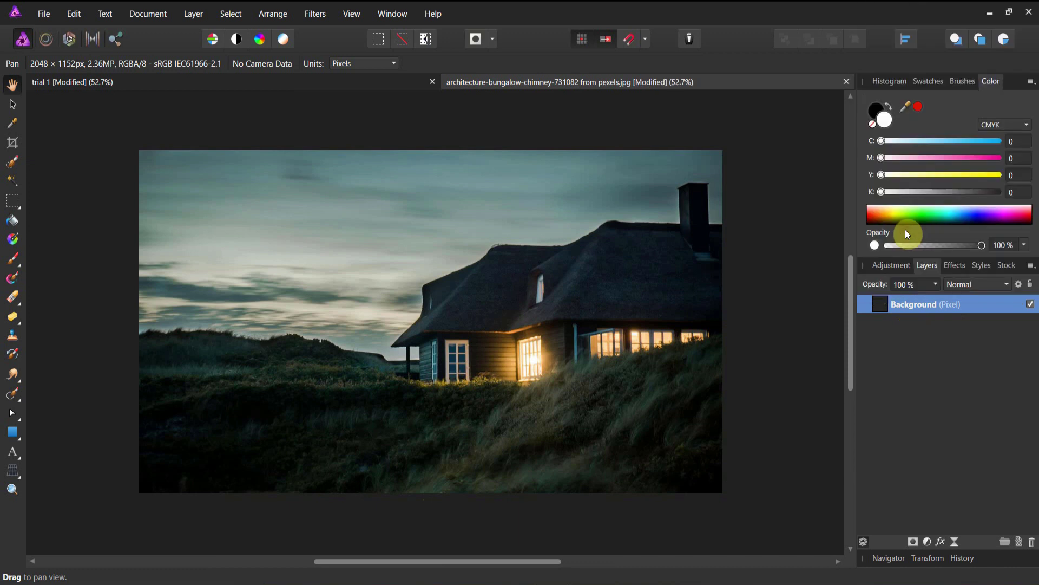
right_click(876, 303)
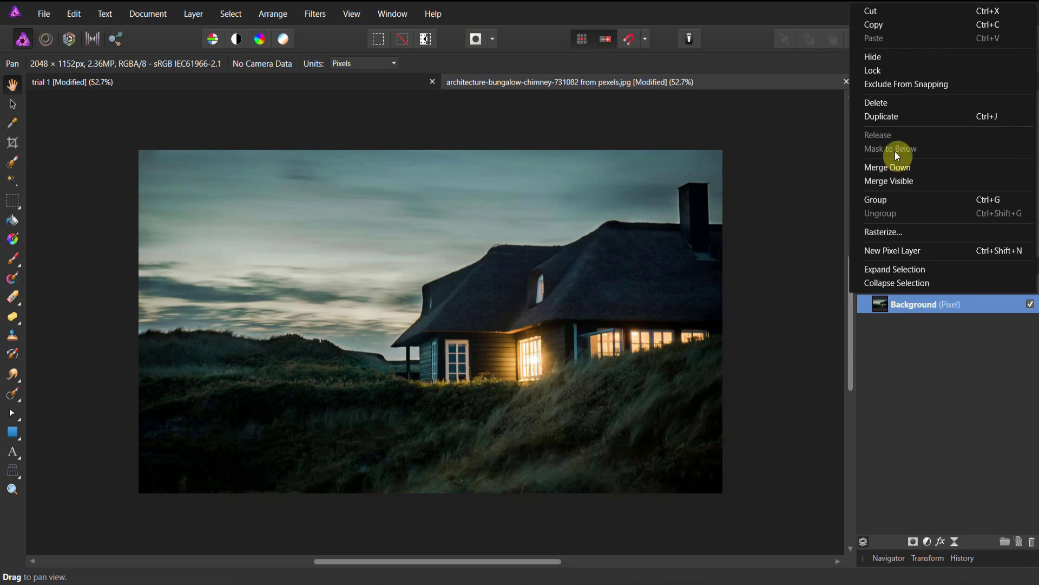
left_click(897, 121)
Step: Rename the upper duplicate layer as Modified
double_click(902, 302)
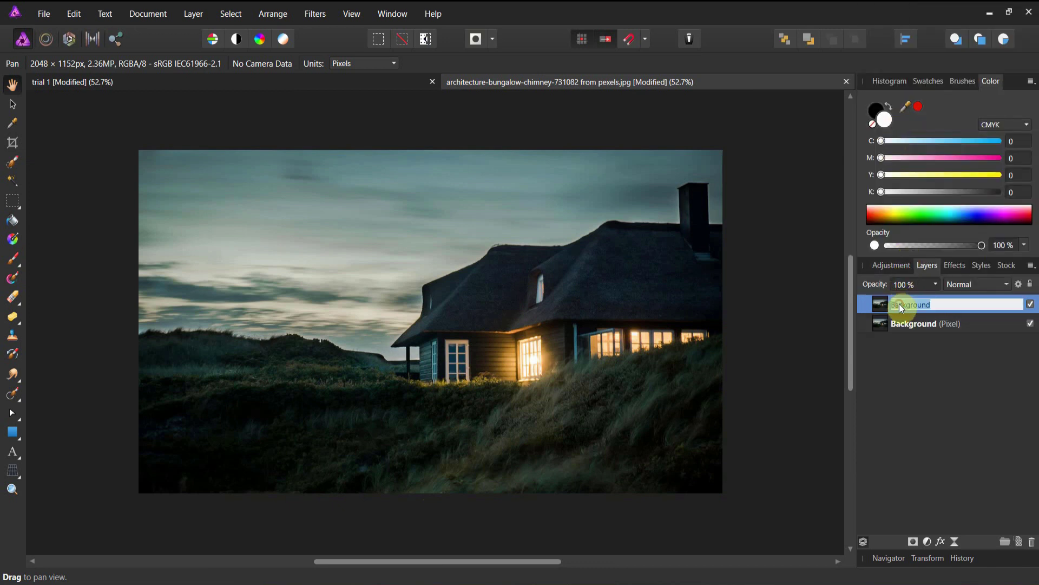
type("modified")
left_click(897, 305)
key("BackSpace")
type("M")
key("Return")
right_click(907, 306)
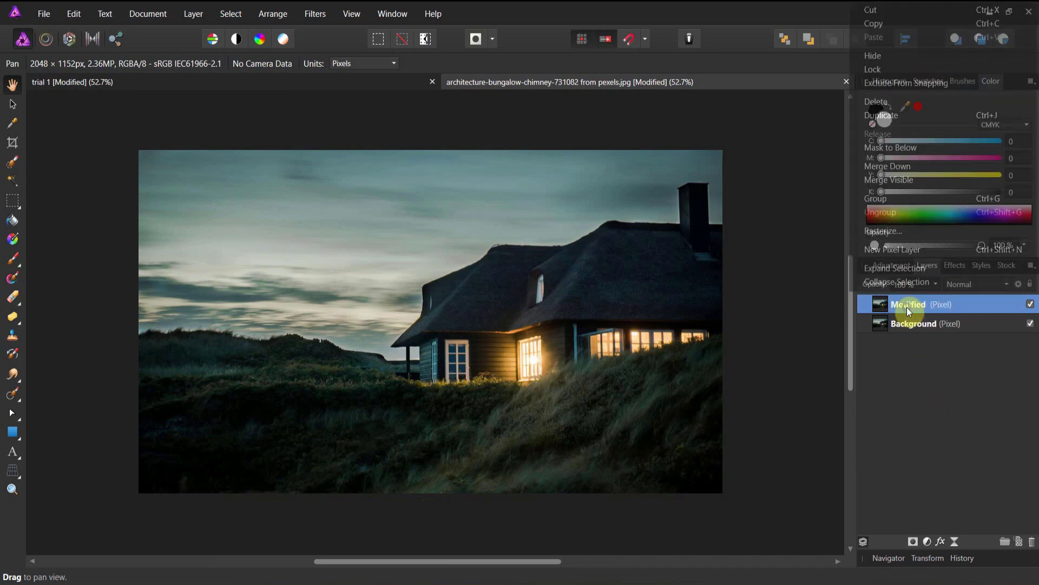
double_click(907, 307)
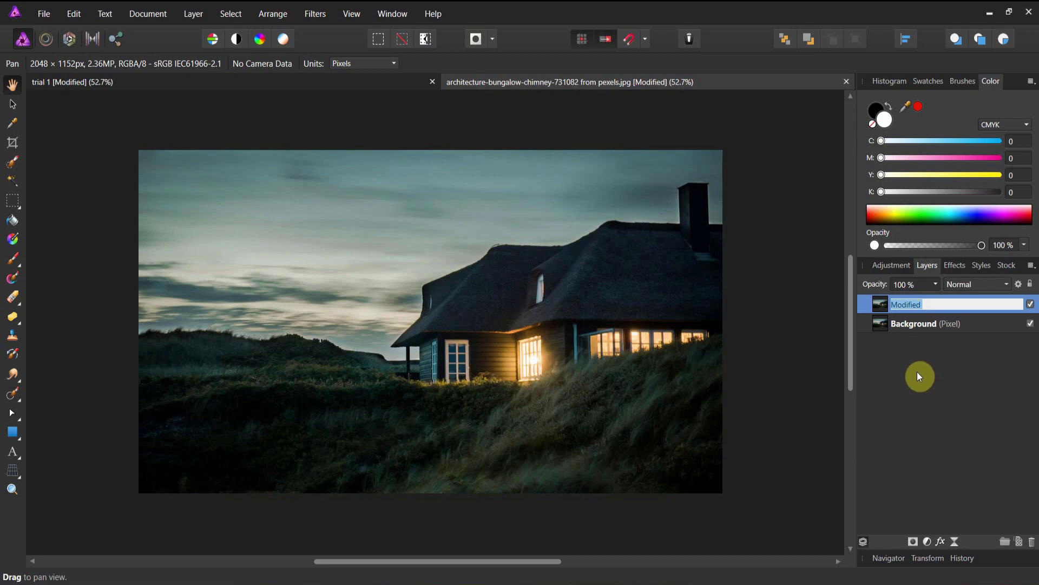
left_click(878, 310)
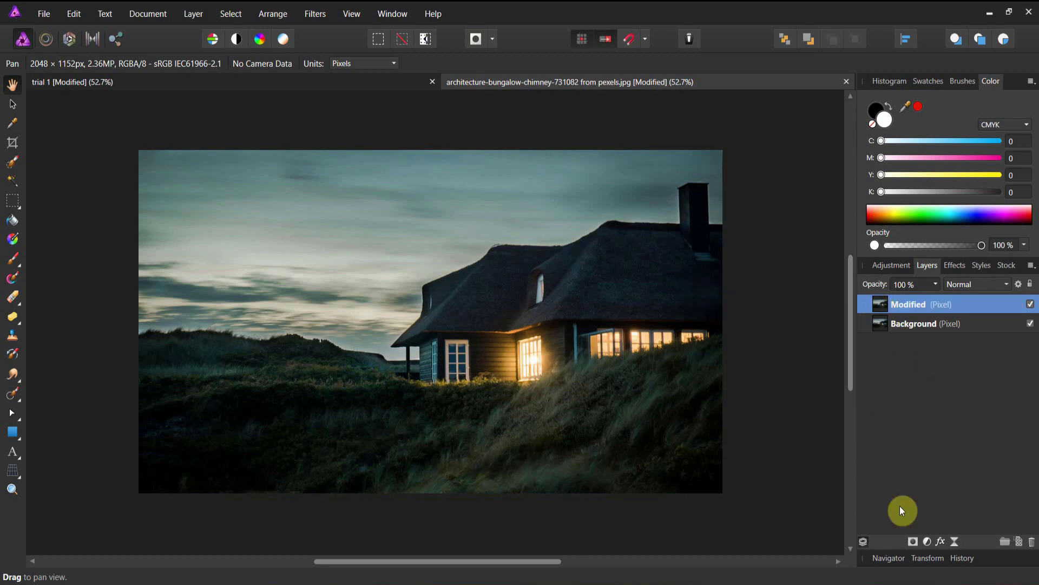
Step: Add a Brightness and Contrast adjustment above the Modified layer and set its brightness to -72%
left_click(928, 542)
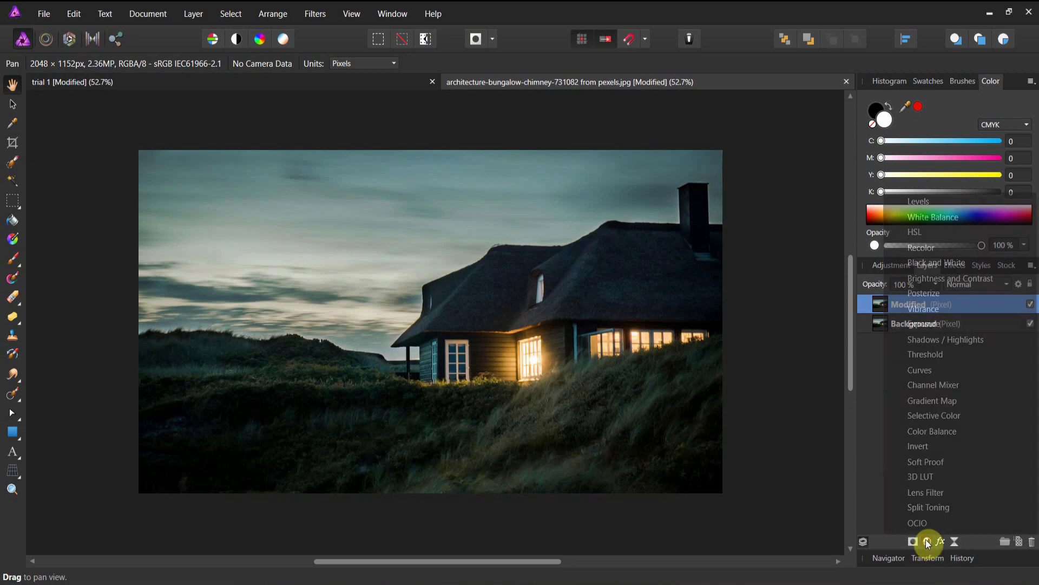
left_click(926, 282)
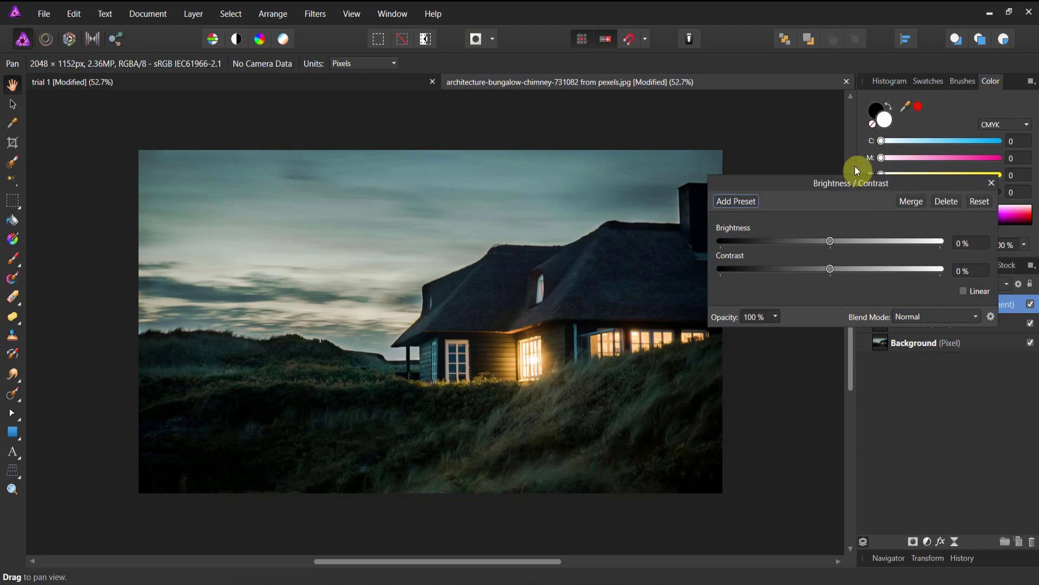
left_click_drag(853, 183, 876, 121)
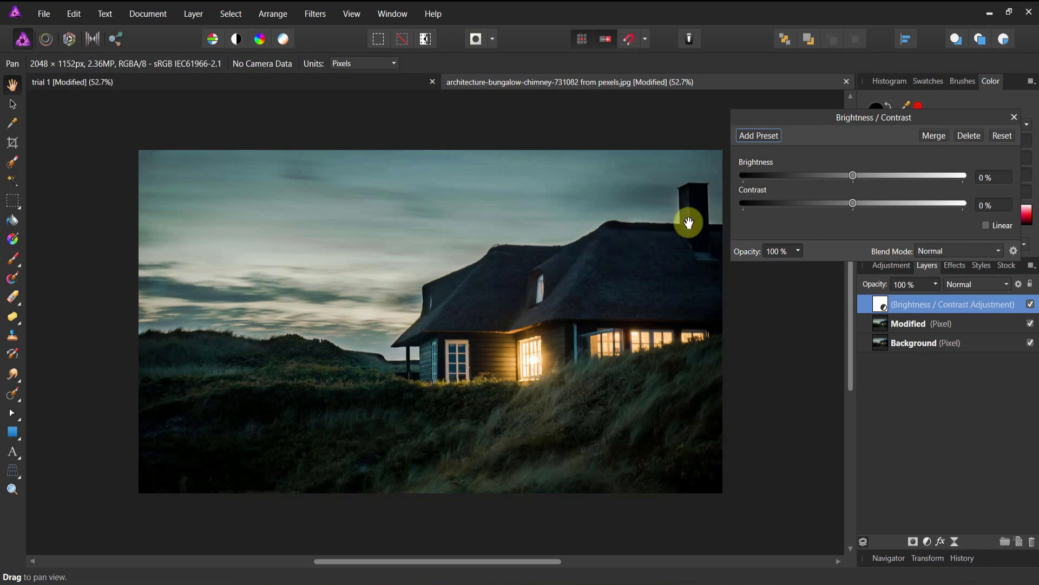
left_click(853, 177)
left_click_drag(852, 175, 786, 191)
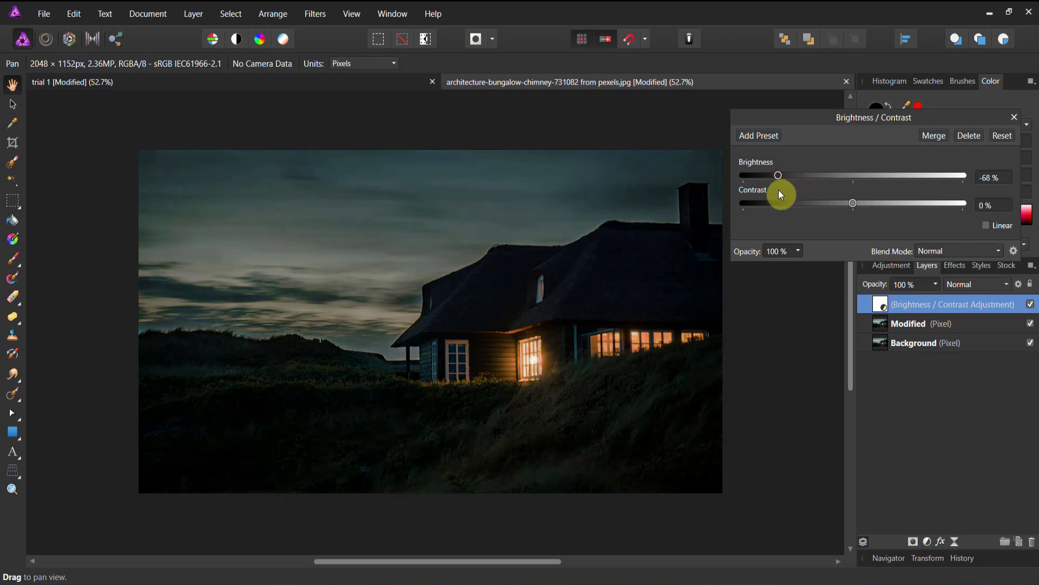
left_click_drag(779, 195, 776, 197)
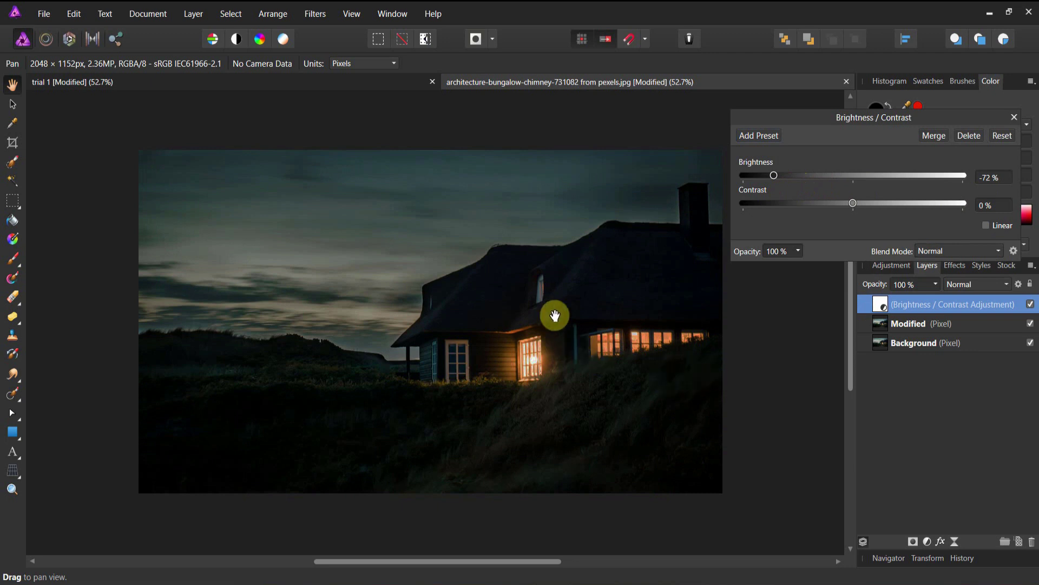
Step: Apply a linear gradient to the Brightness/Contrast adjustment, running diagonally from the sky to the grass slope below the lit windows
left_click(13, 242)
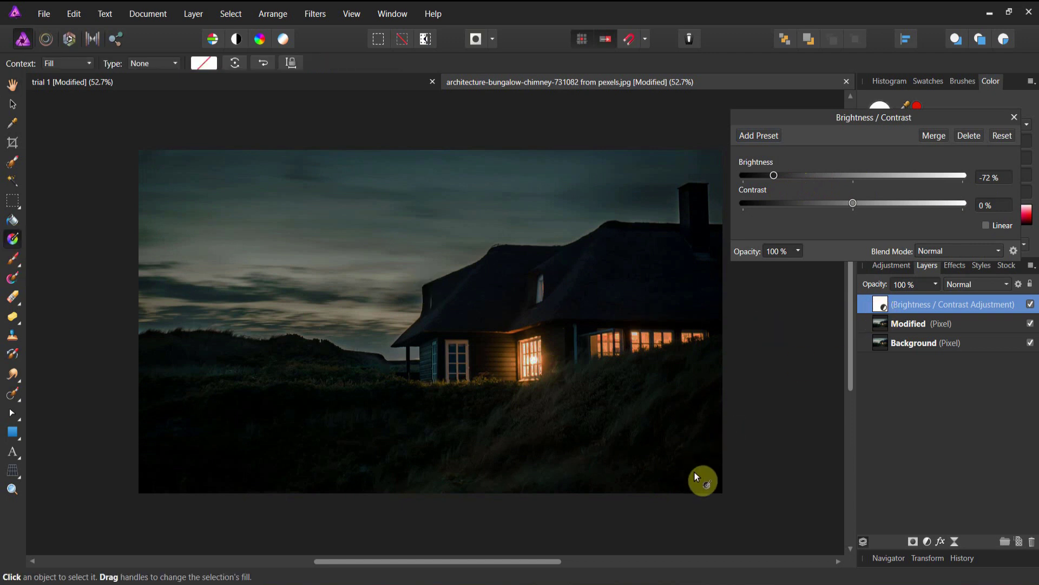
left_click_drag(706, 478, 238, 234)
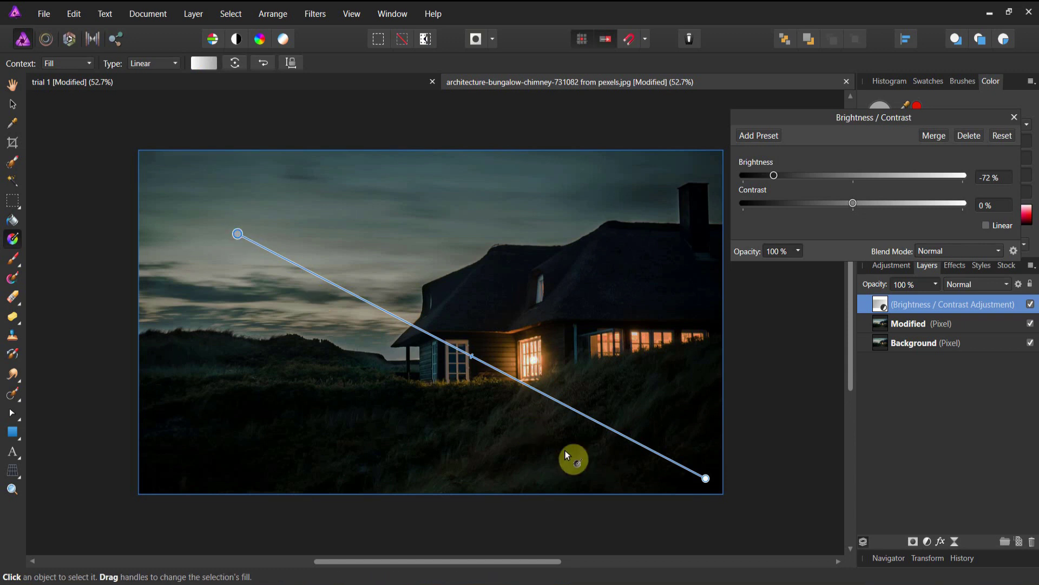
left_click_drag(705, 479, 306, 234)
left_click_drag(238, 233, 663, 435)
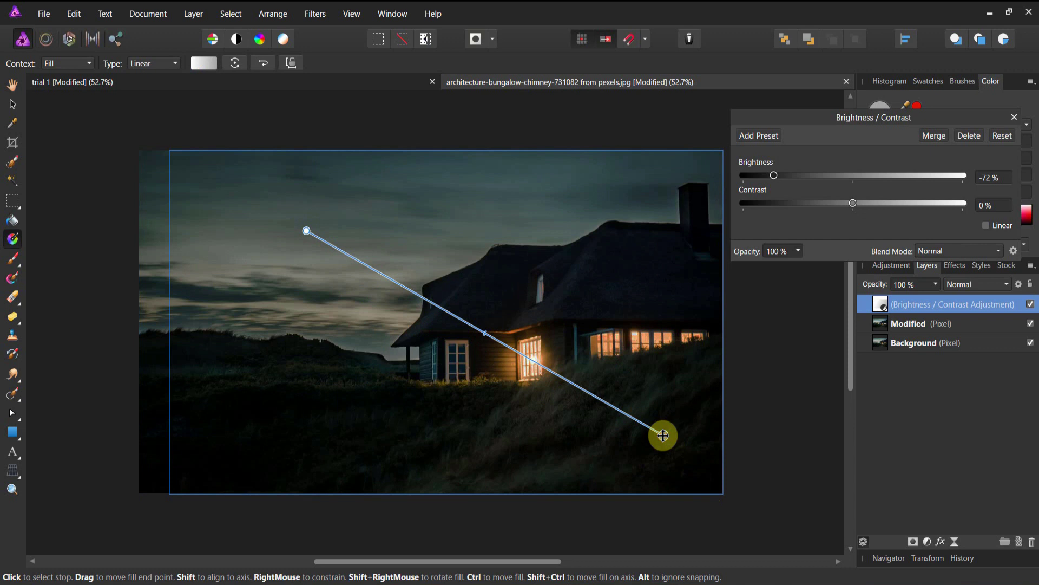
left_click_drag(663, 435, 663, 435)
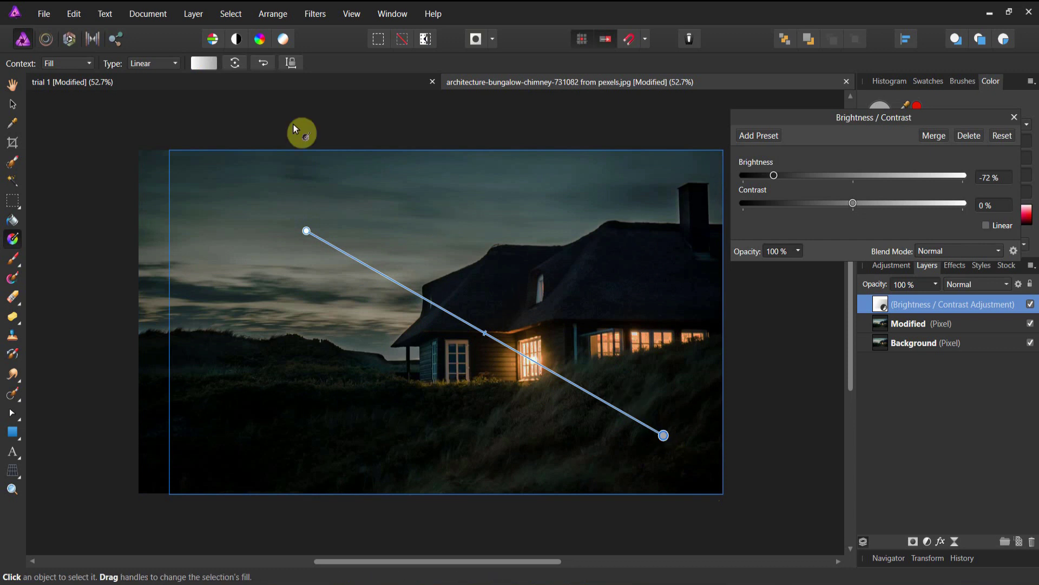
Step: Change the end stop colour of the Brightness/Contrast adjustment's gradient from grey to black
left_click(204, 63)
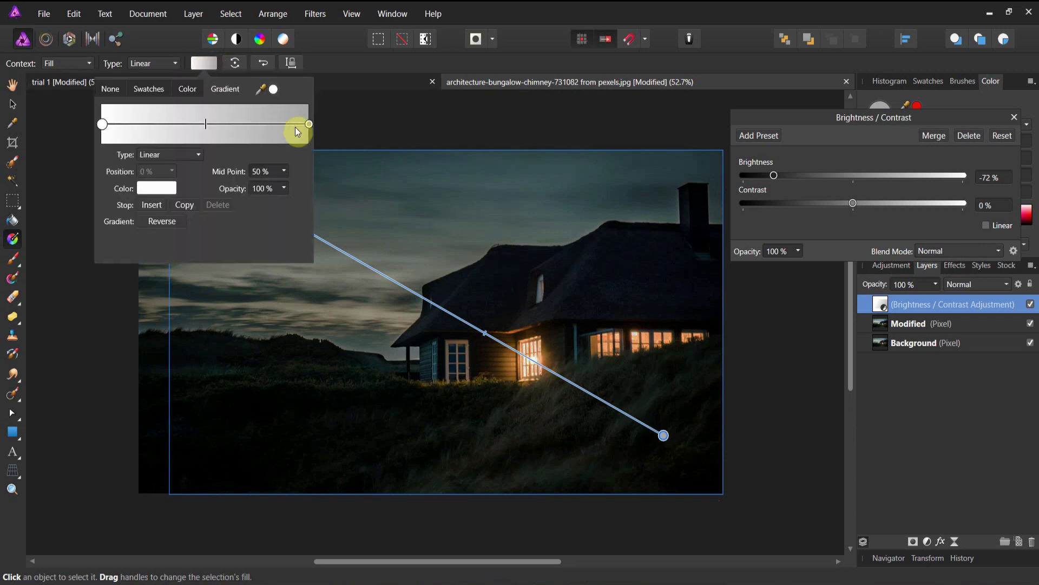
left_click(309, 124)
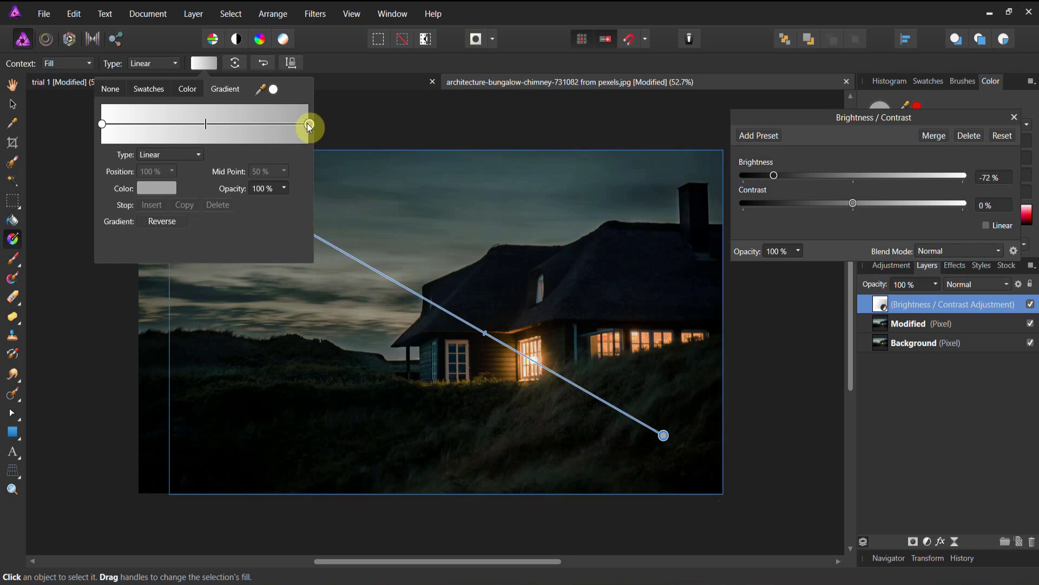
left_click(169, 188)
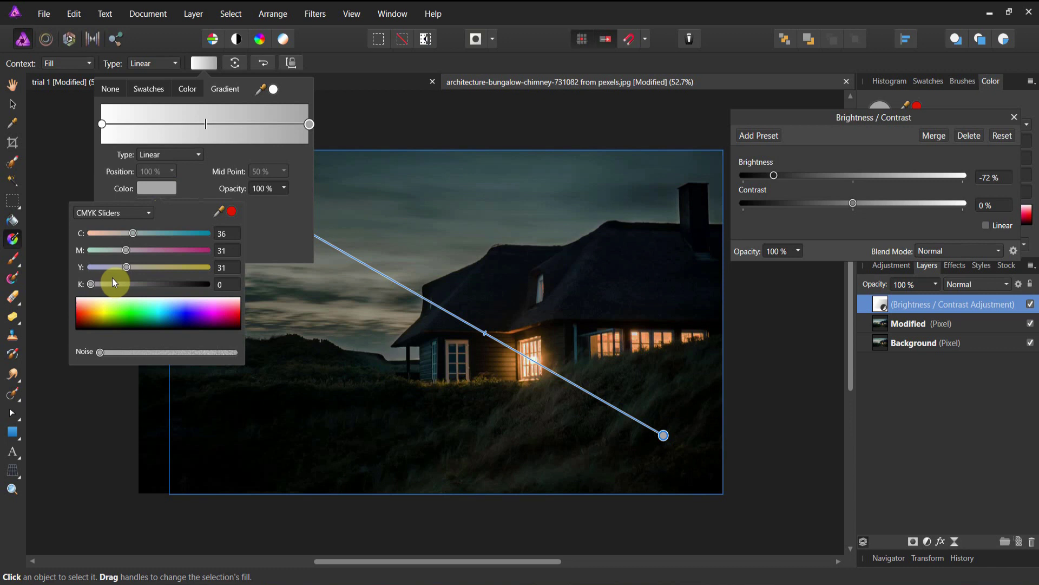
left_click_drag(94, 285, 210, 287)
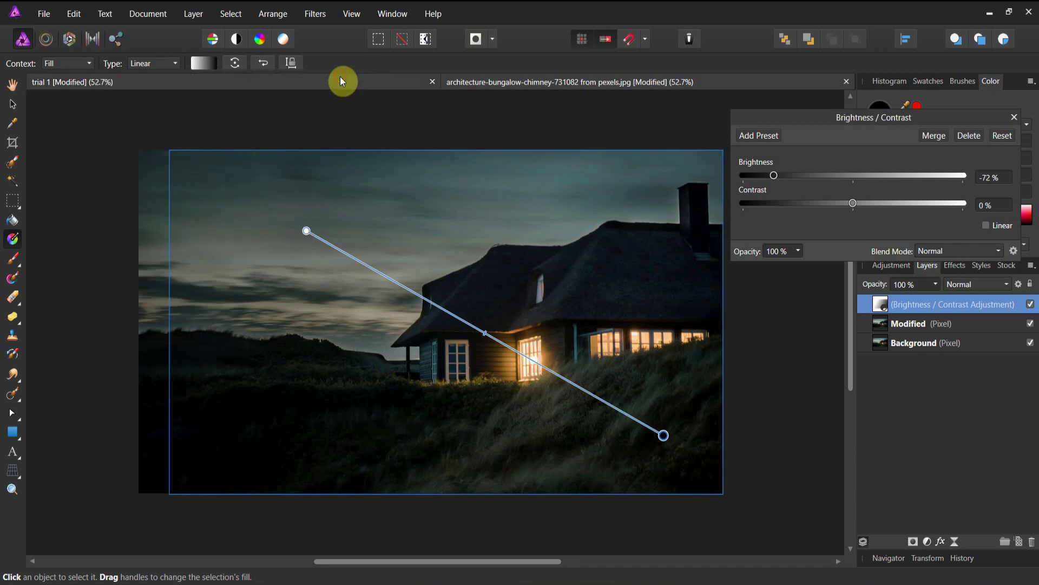
Step: Extend both ends of the mask gradient slightly outward, shift its midpoint toward the black end, and close the Brightness/Contrast settings
mouse_move(662, 435)
left_mouse_down()
mouse_move(387, 288)
mouse_move(417, 320)
mouse_move(411, 301)
mouse_move(677, 452)
left_mouse_up()
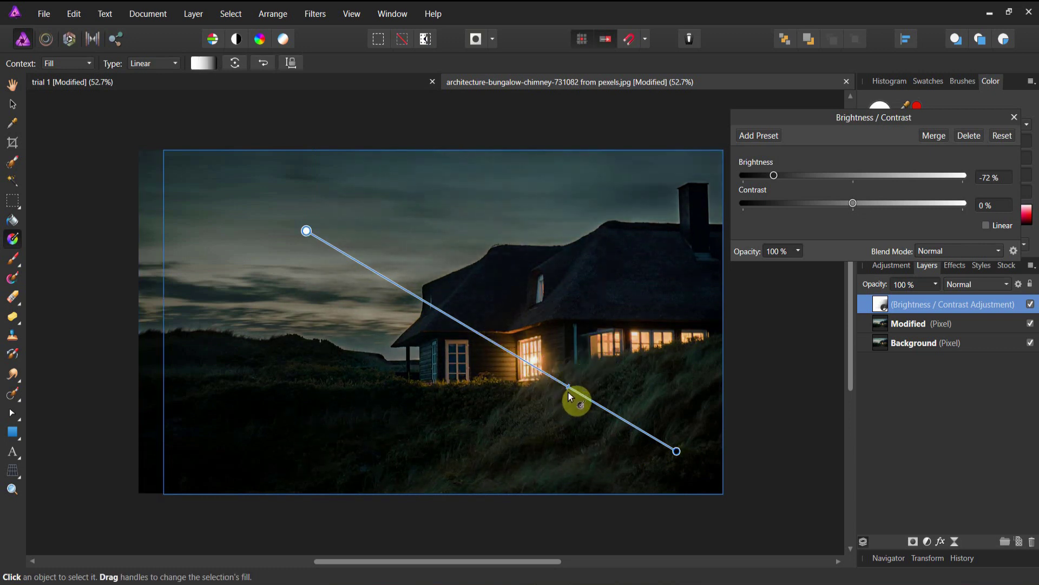
left_click_drag(305, 230, 282, 248)
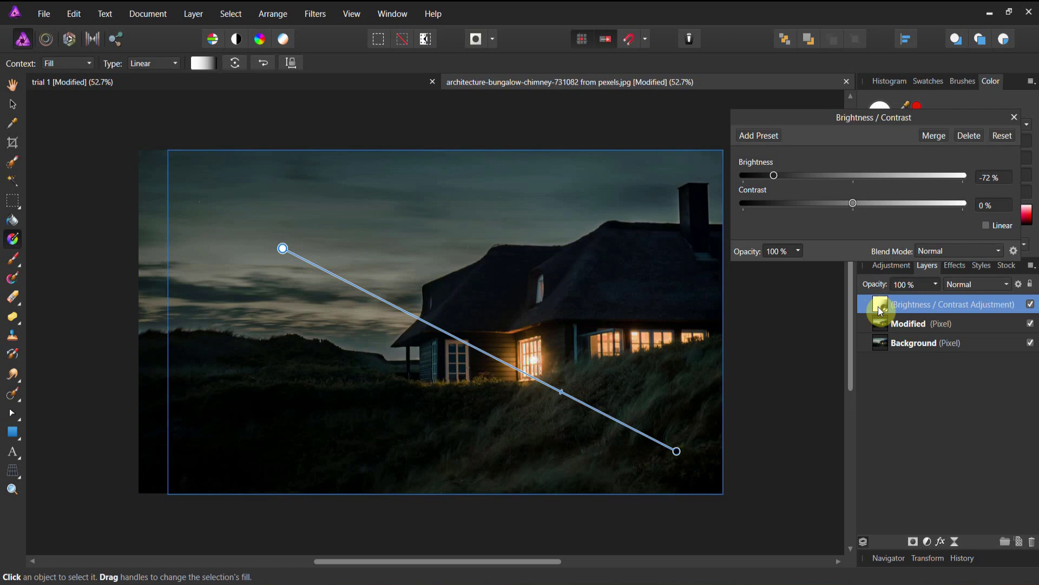
left_click(1014, 118)
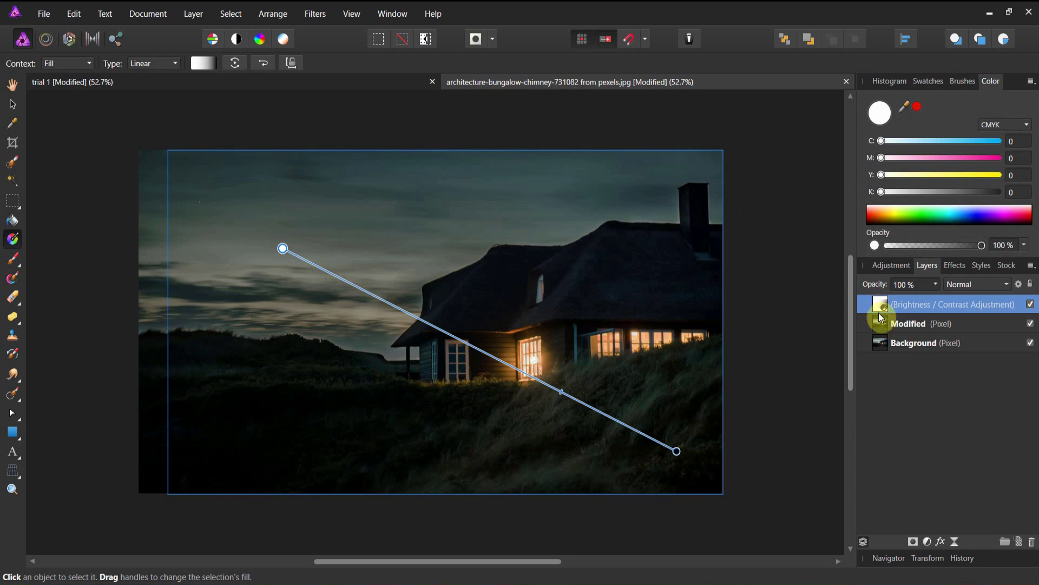
Step: Add a Levels adjustment above the Brightness/Contrast adjustment and raise its black level to 12%
left_click(928, 541)
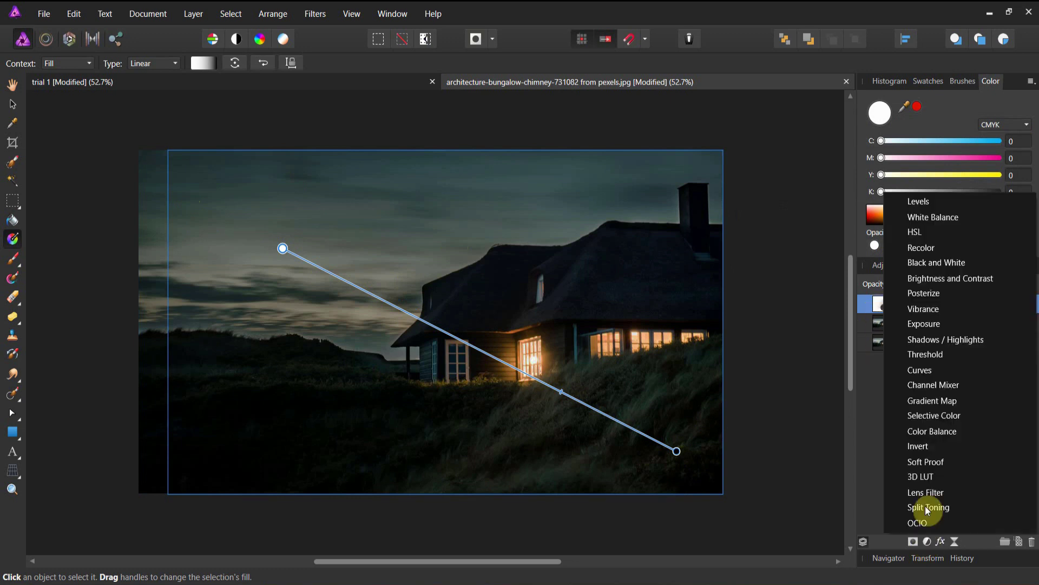
left_click(922, 206)
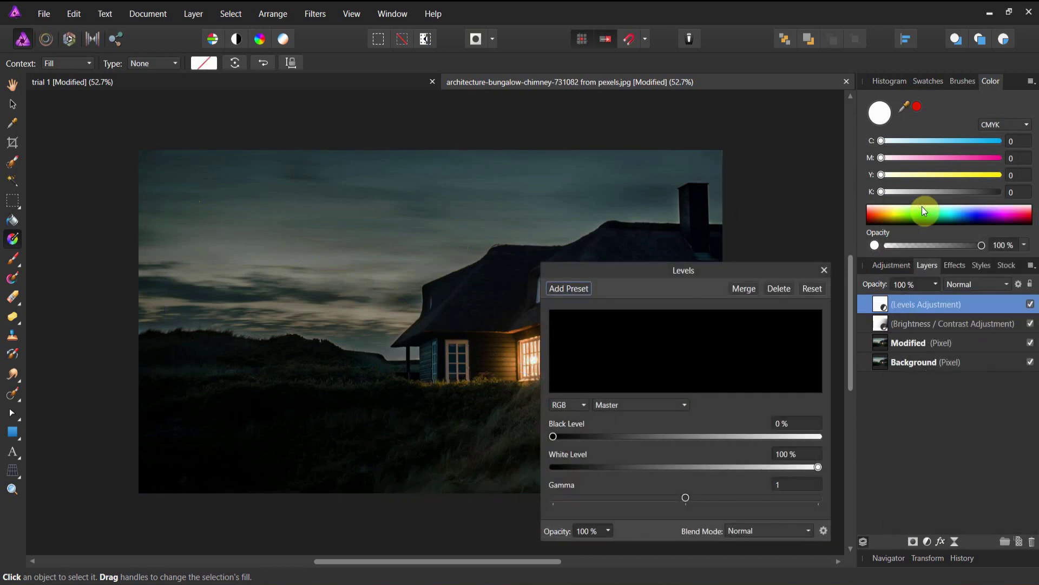
left_click_drag(761, 272, 957, 169)
left_click_drag(754, 334, 781, 333)
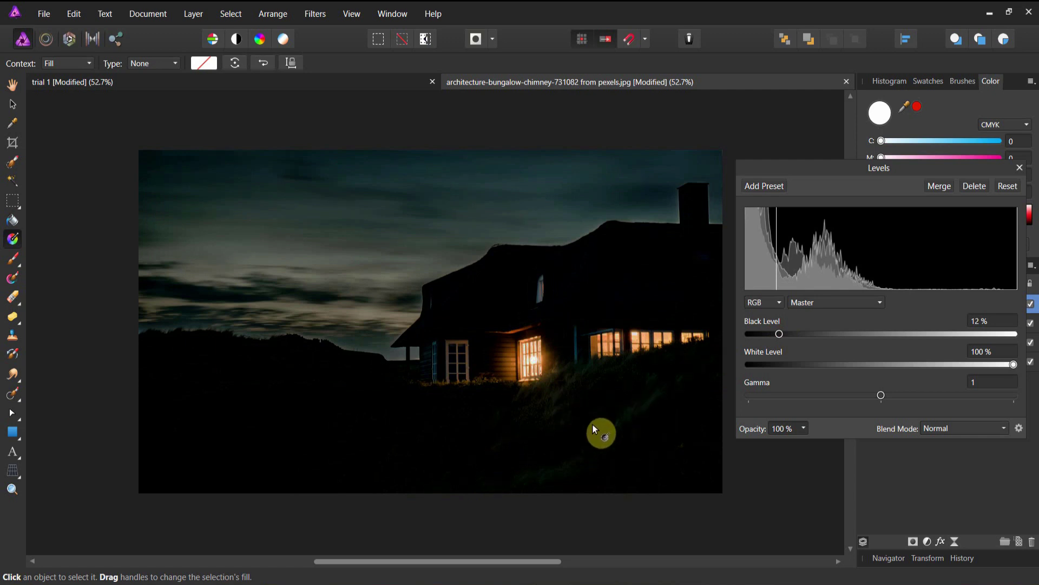
Step: Apply a linear gradient to the Levels adjustment from the sky to the grass slope, with its end stop darkened to K 99
left_click(9, 242)
left_click_drag(275, 234, 642, 448)
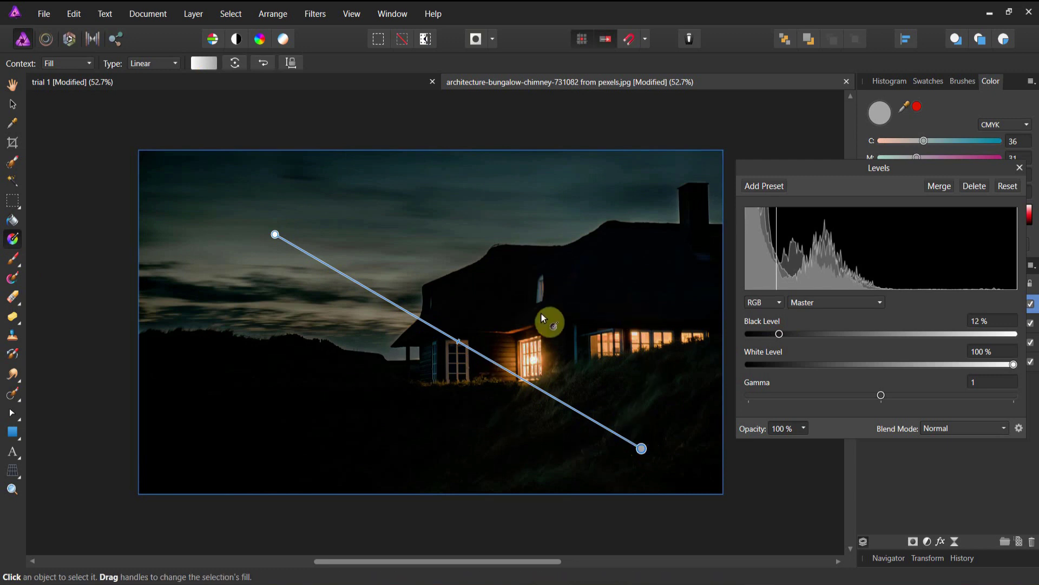
left_click(197, 63)
left_click(310, 124)
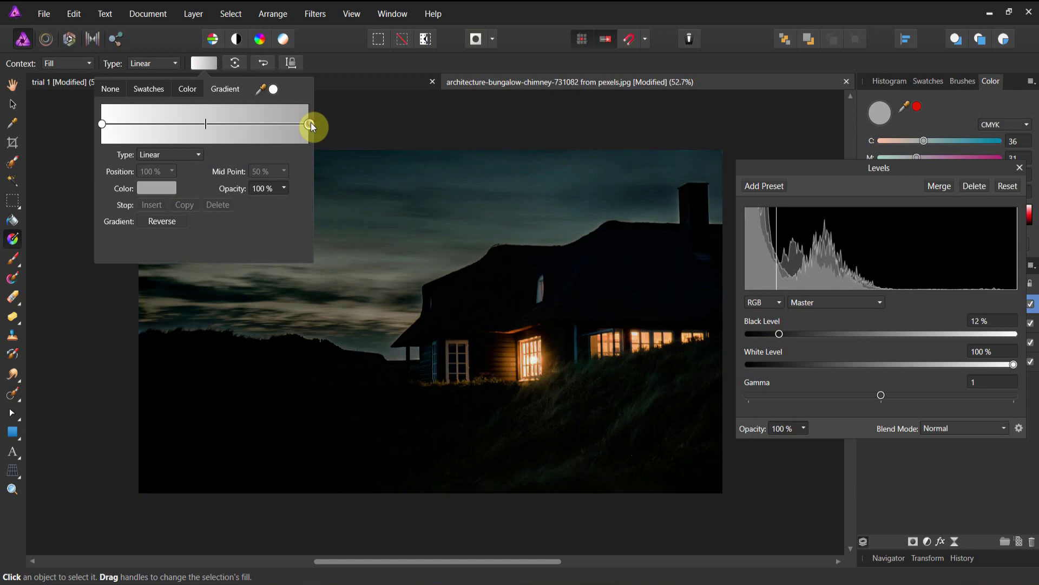
left_click(170, 187)
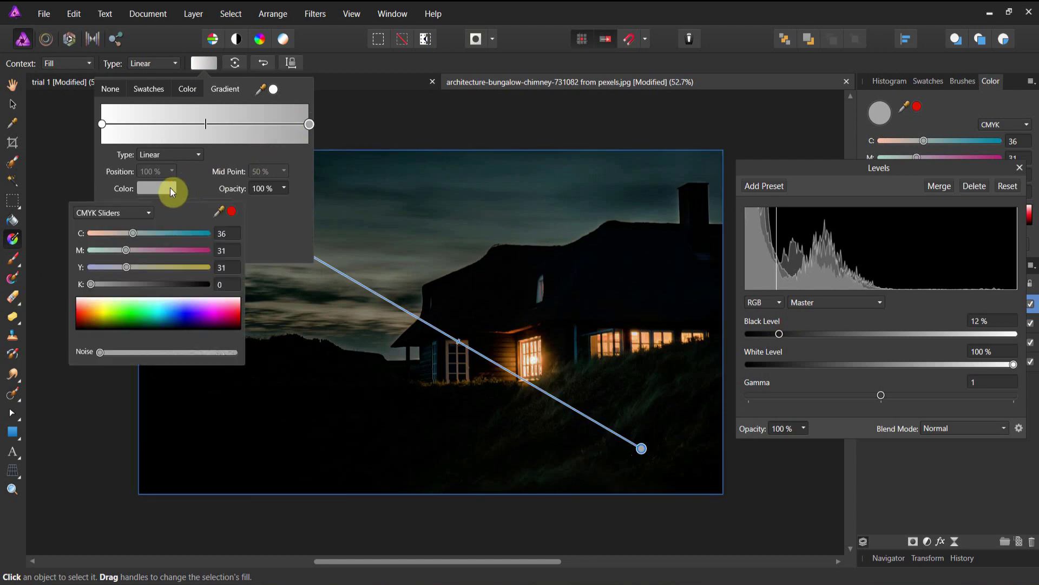
left_click(205, 282)
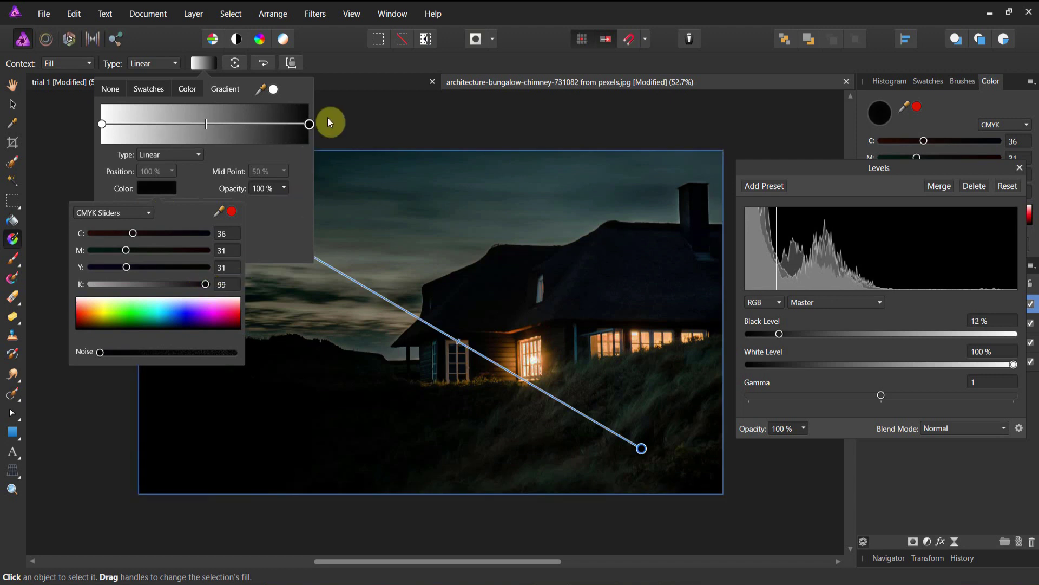
left_click(349, 67)
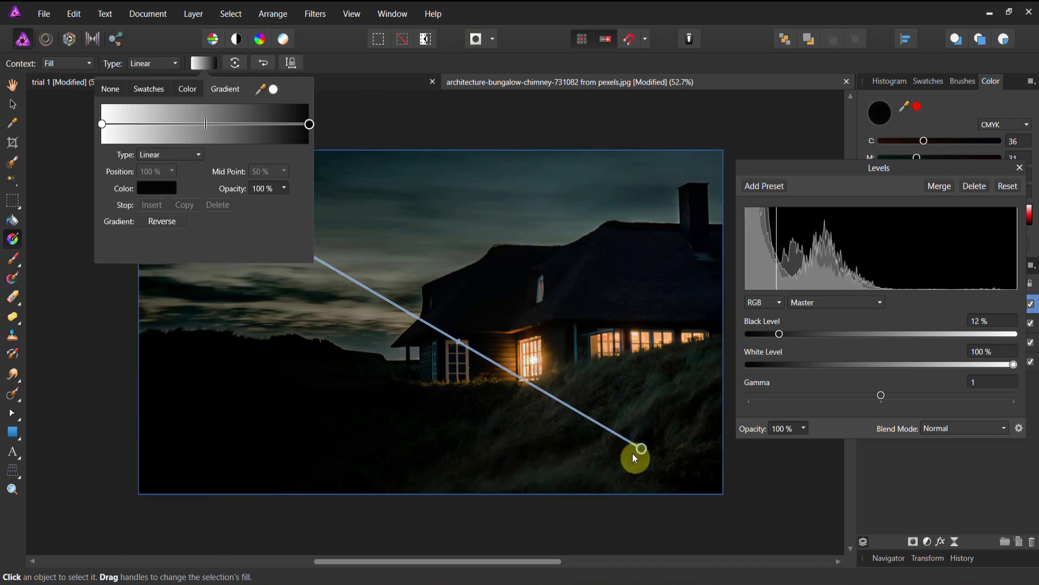
mouse_move(643, 454)
left_mouse_down()
mouse_move(437, 290)
mouse_move(341, 276)
mouse_move(301, 311)
mouse_move(369, 334)
mouse_move(364, 276)
mouse_move(311, 311)
mouse_move(374, 318)
mouse_move(373, 307)
mouse_move(586, 432)
mouse_move(647, 439)
mouse_move(648, 453)
left_mouse_up()
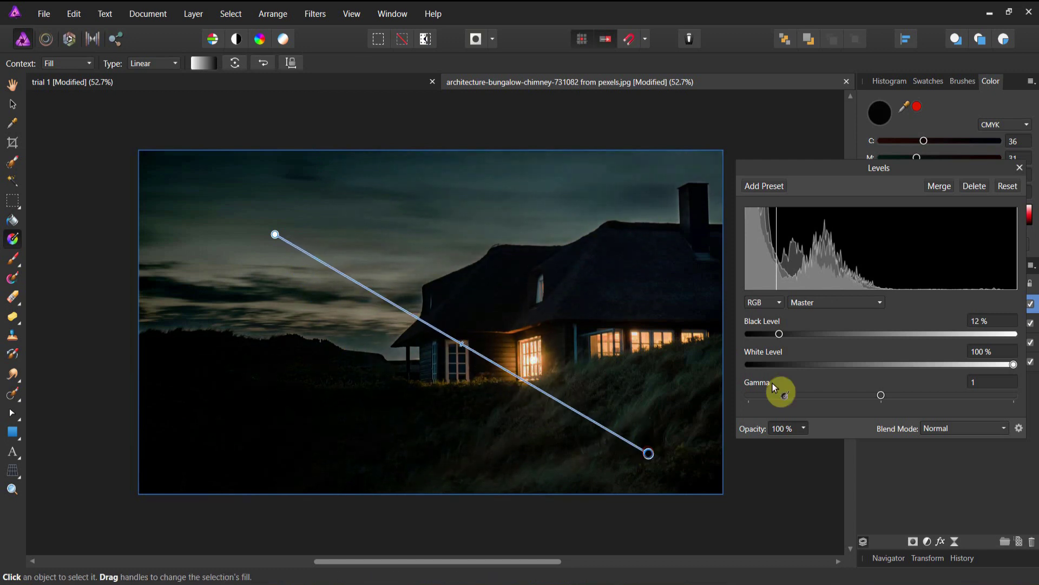
Step: Lower the Levels adjustment's black level to 2% and close its settings
left_click_drag(781, 333, 755, 334)
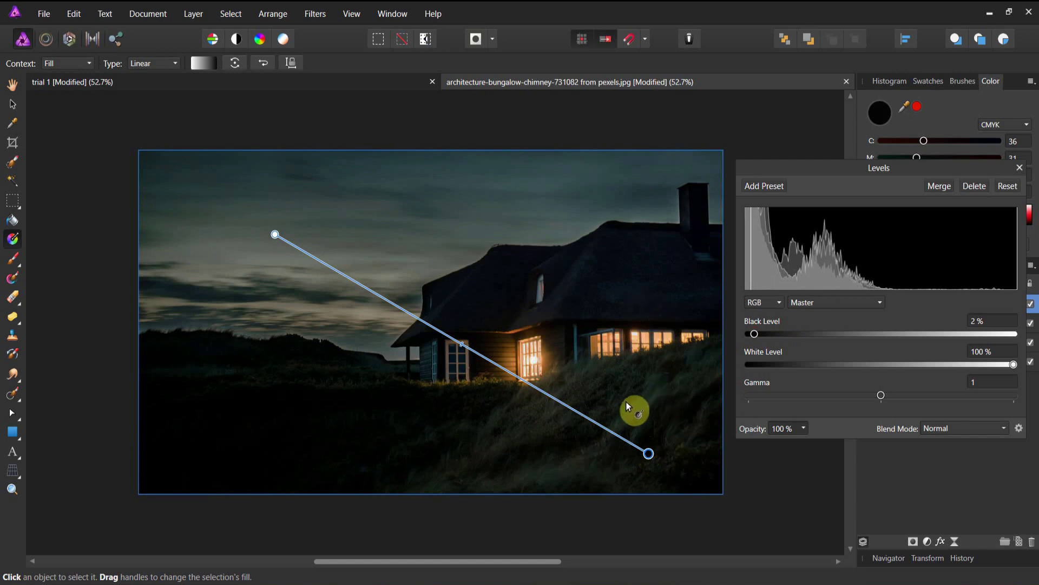
left_click(1019, 170)
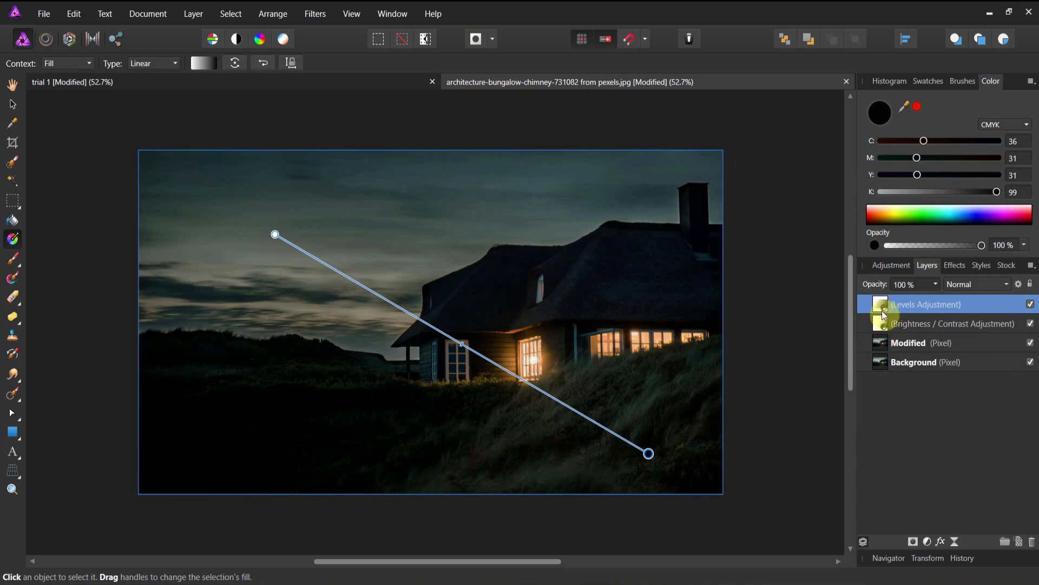
Step: Add a Channel Mixer adjustment, place it below the Brightness/Contrast adjustment, and set red in the Red output channel to 53%
left_click(929, 541)
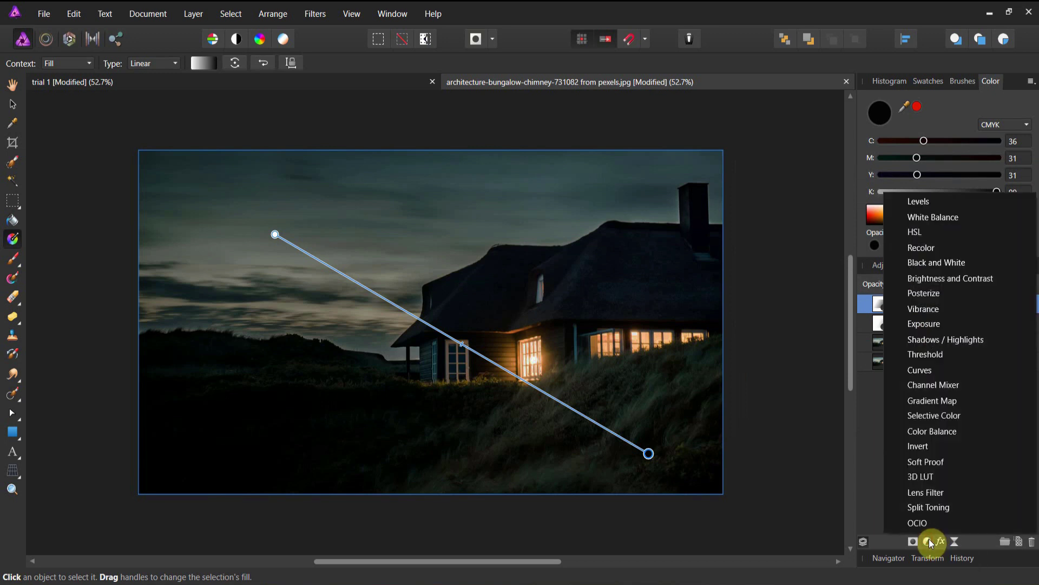
left_click(937, 386)
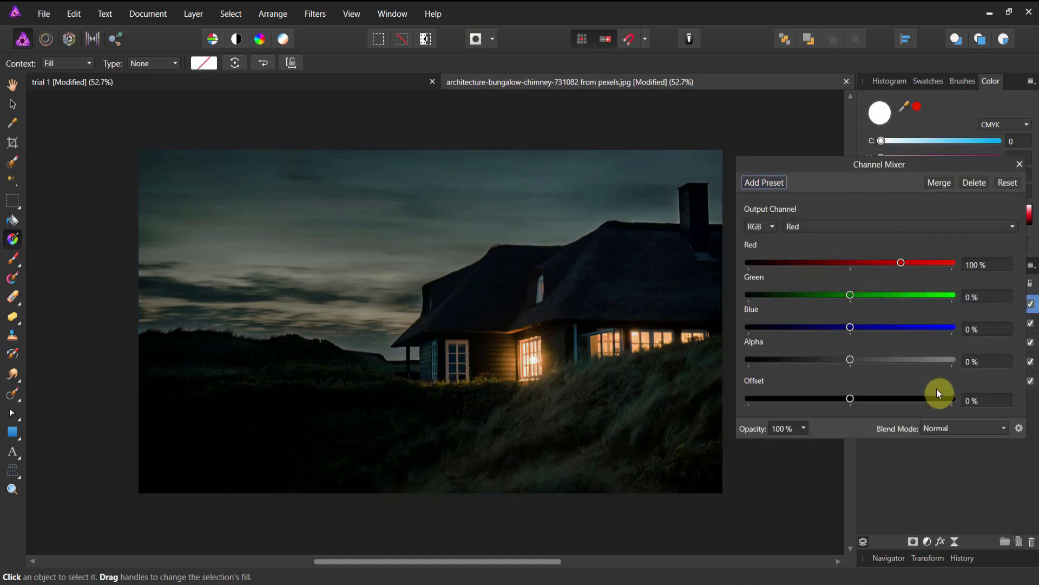
left_click_drag(854, 167, 200, 161)
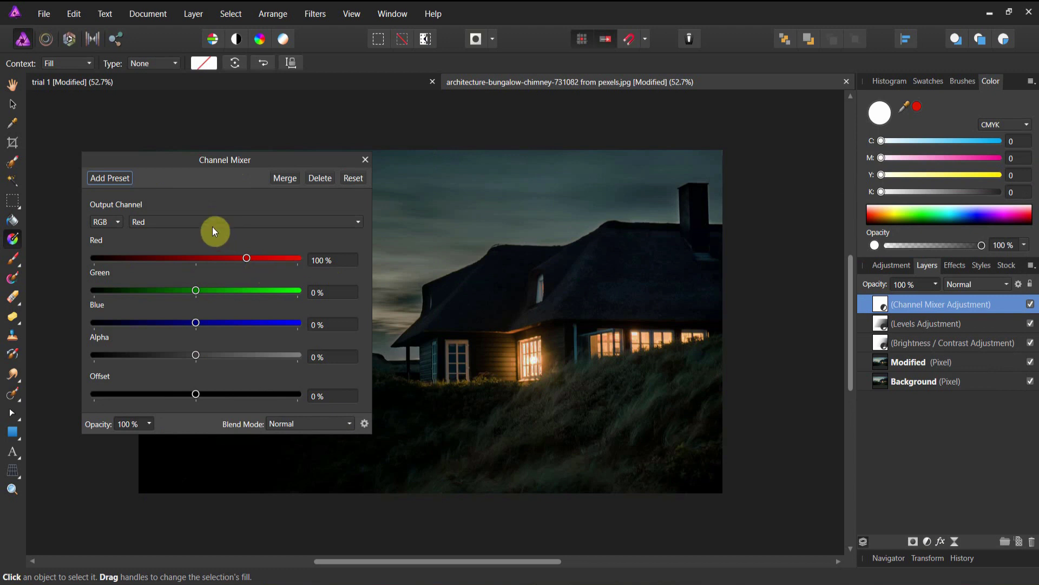
left_click_drag(882, 305, 884, 358)
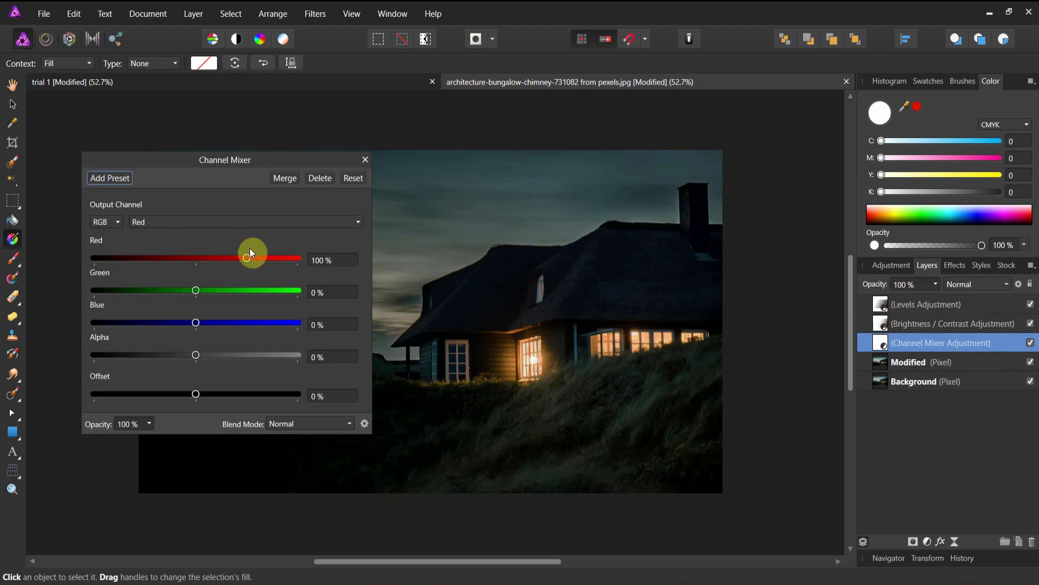
left_click_drag(258, 179, 217, 195)
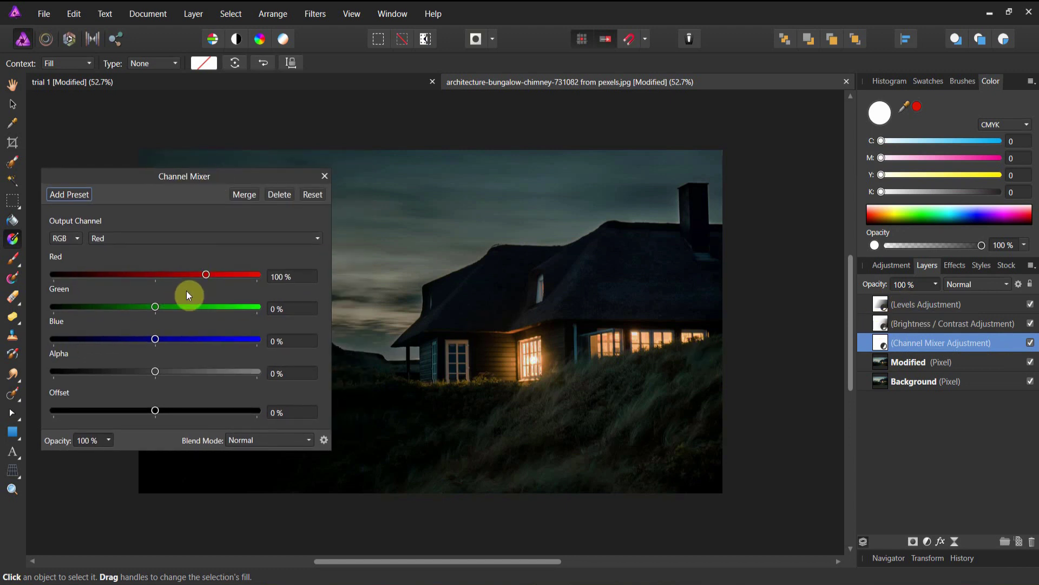
left_click_drag(205, 279, 183, 272)
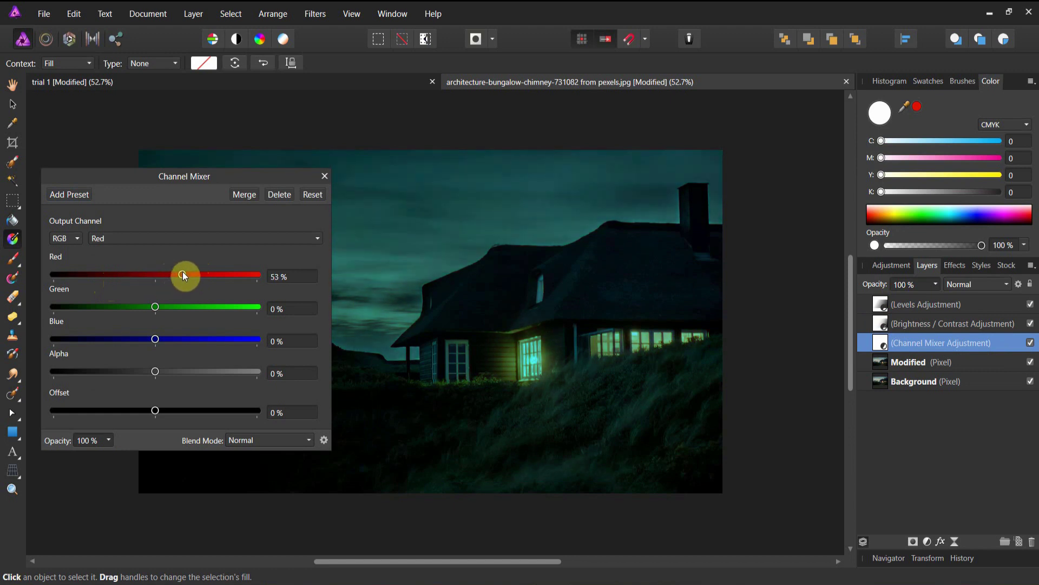
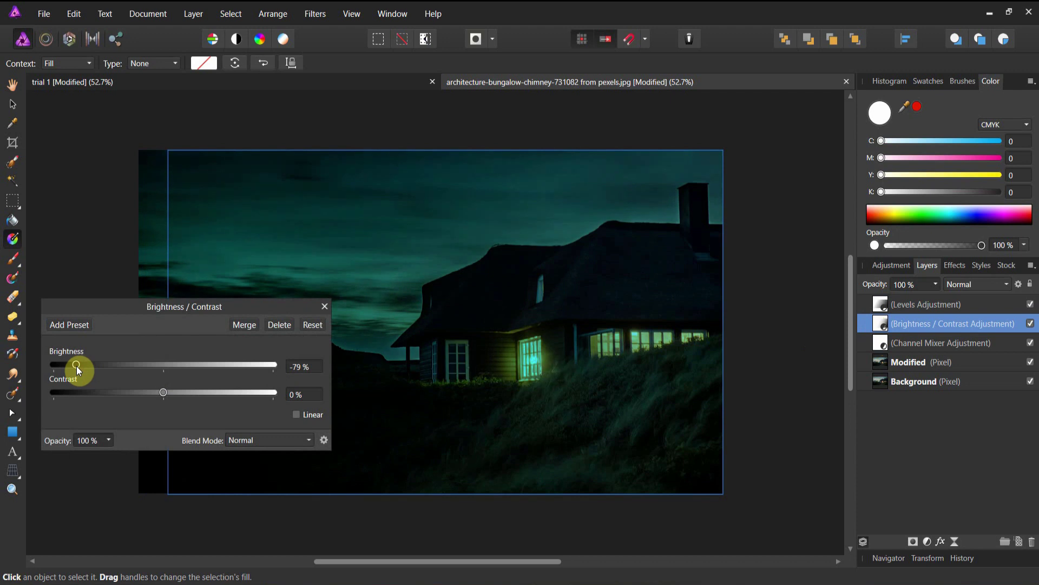
Step: Set the Brightness/Contrast adjustment's brightness to -75% and close its settings
left_click_drag(76, 366, 81, 363)
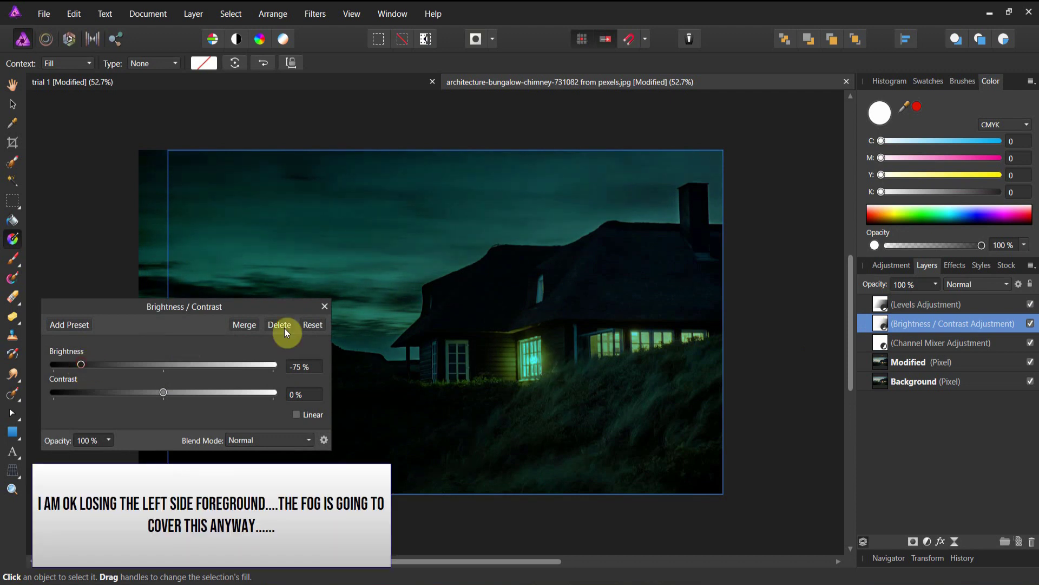
left_click(325, 307)
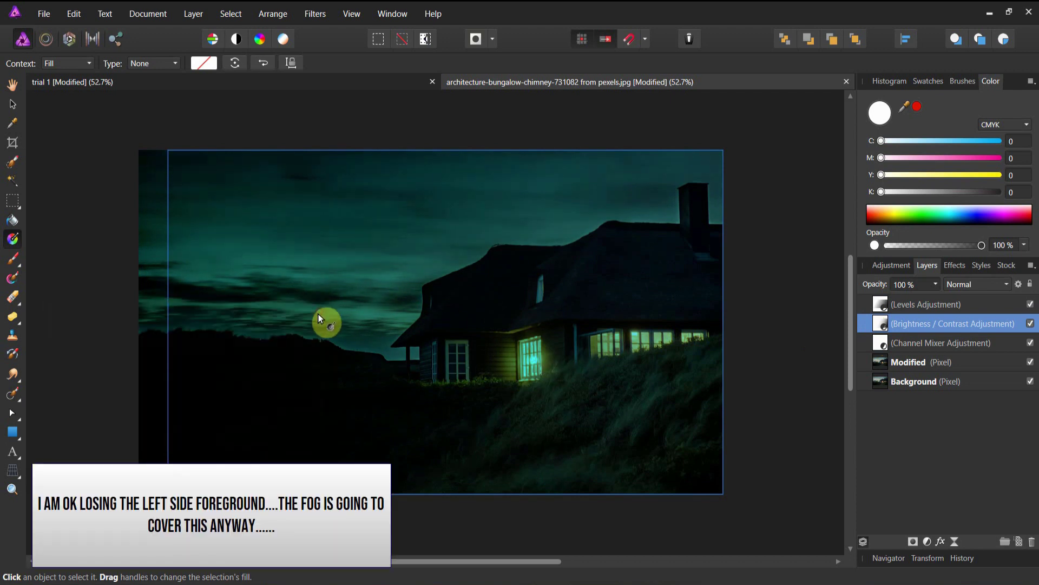
Step: Add a Lens Filter adjustment directly above the Channel Mixer adjustment and change its filter colour from orange to red
left_click(882, 344)
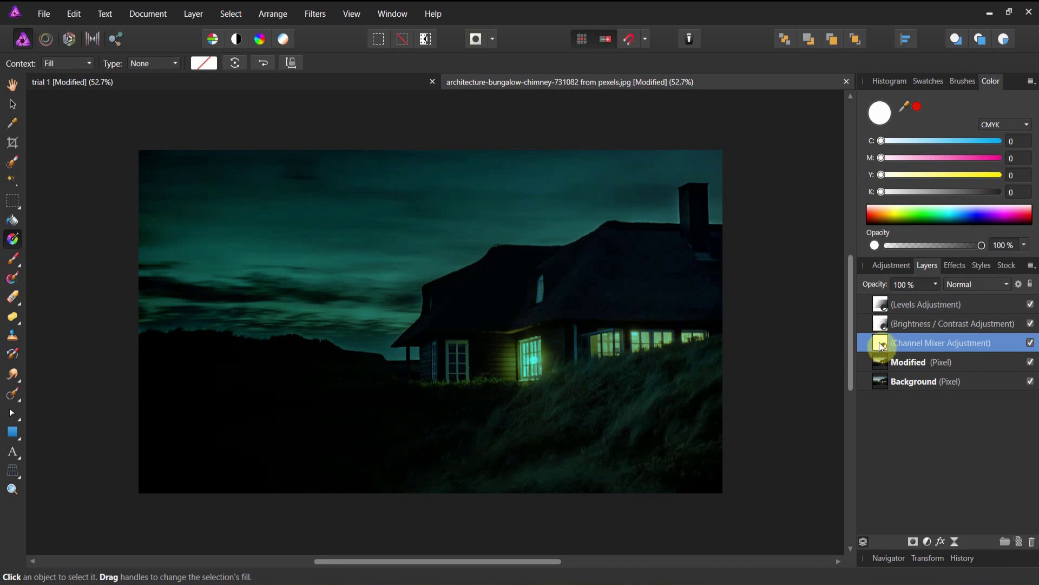
left_click(927, 541)
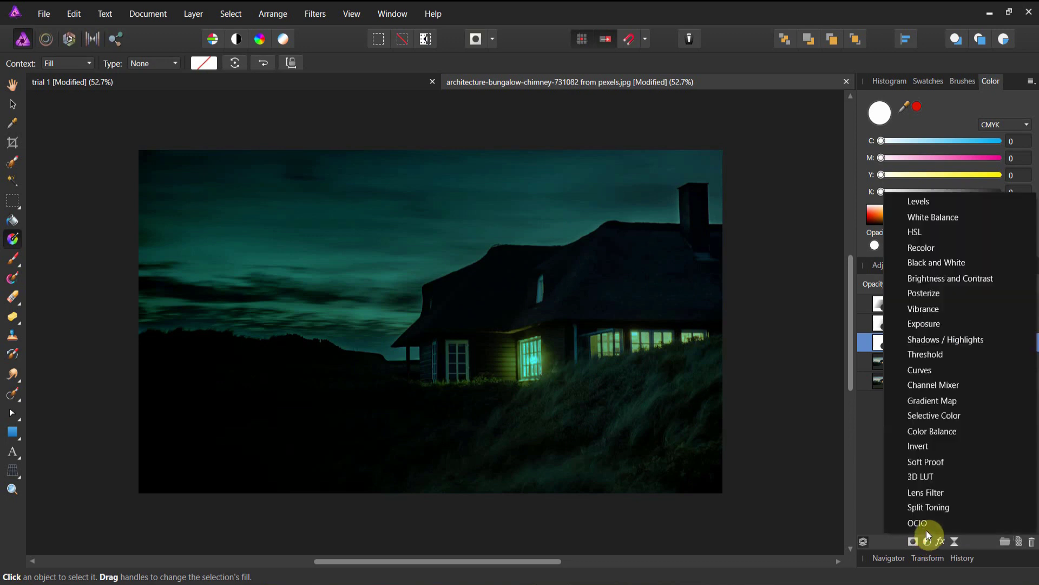
left_click(925, 494)
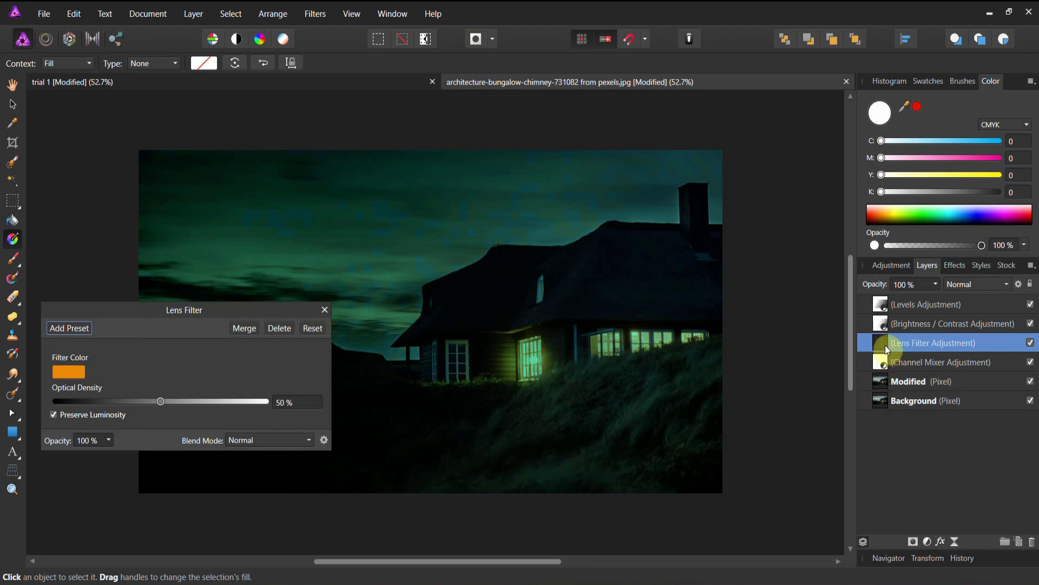
left_click(69, 372)
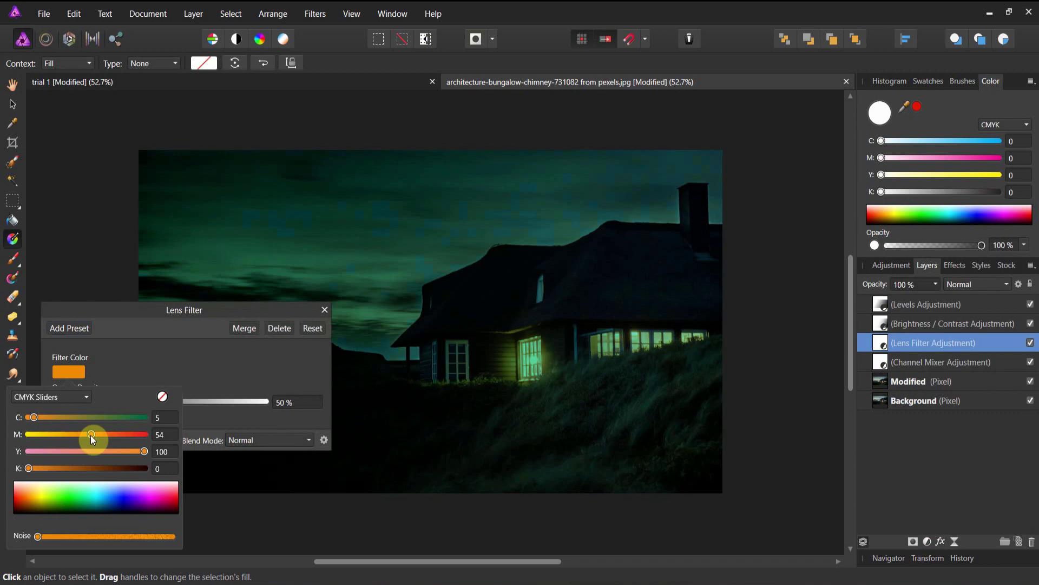
left_click_drag(90, 433, 142, 434)
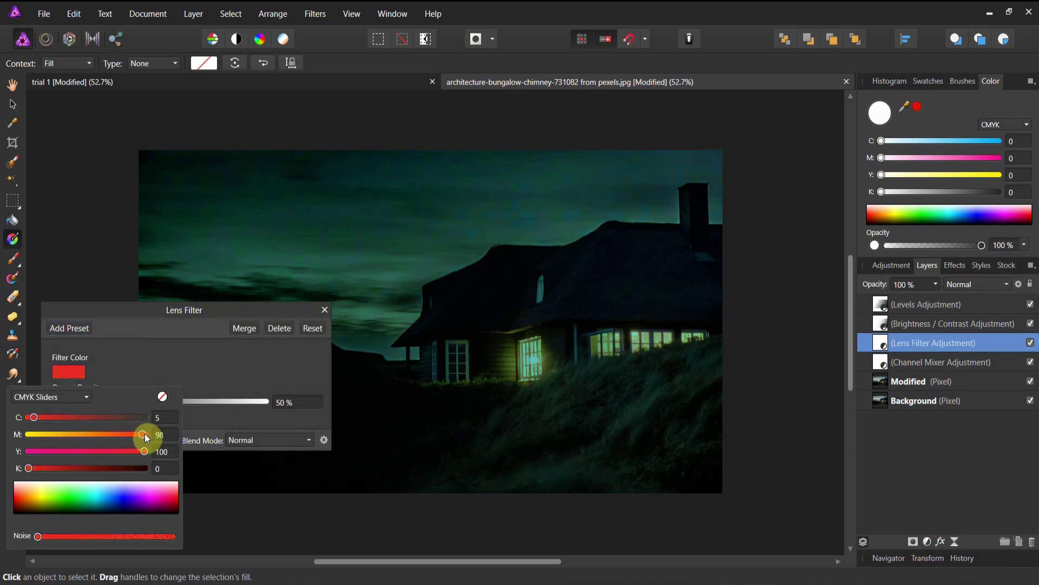
left_click_drag(31, 499, 61, 416)
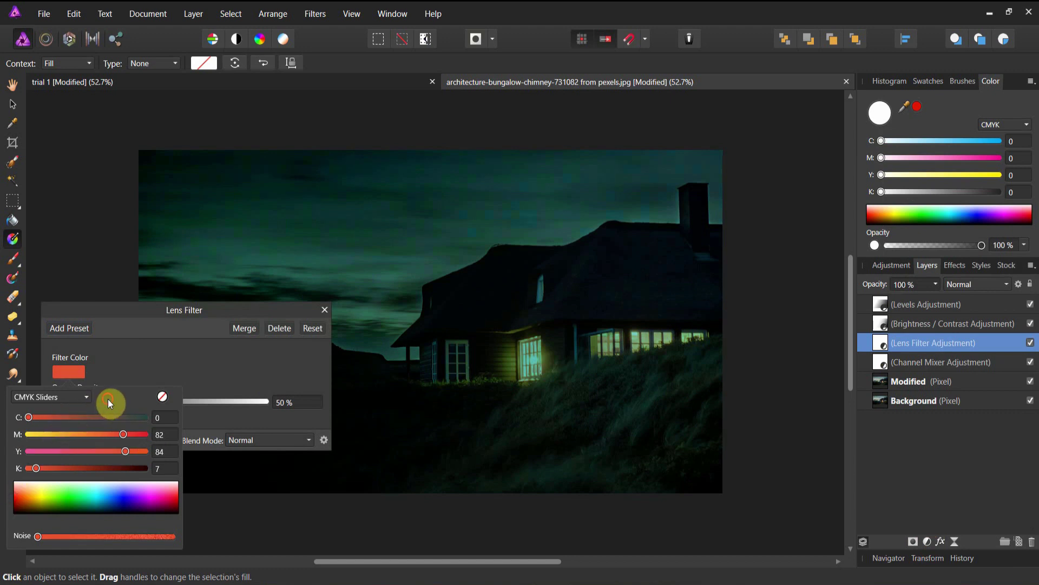
left_click(73, 371)
left_click_drag(14, 497, 13, 499)
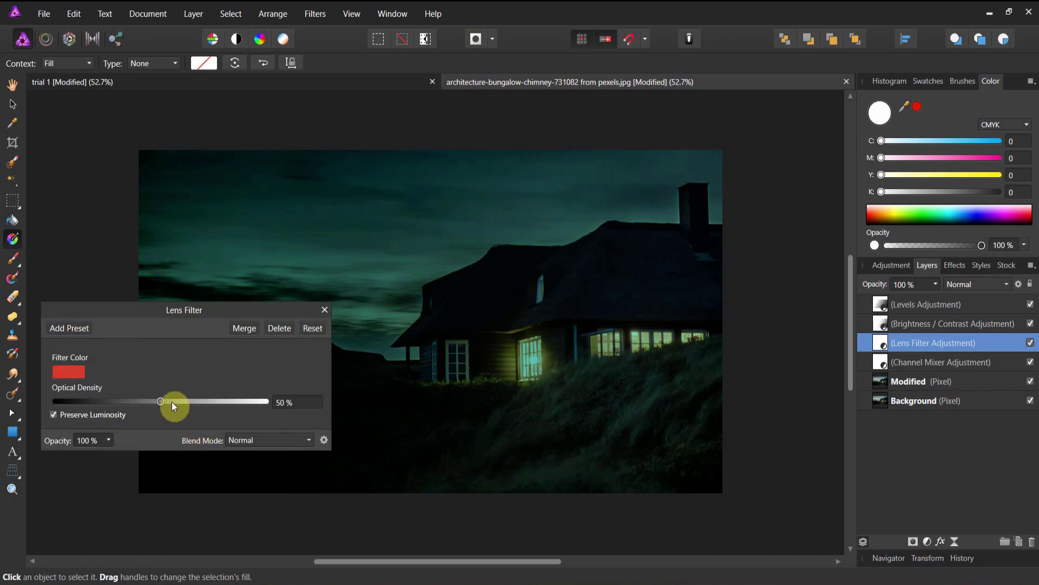
Step: Raise the Lens Filter's optical density to 75% and close its settings
left_click_drag(160, 403, 199, 412)
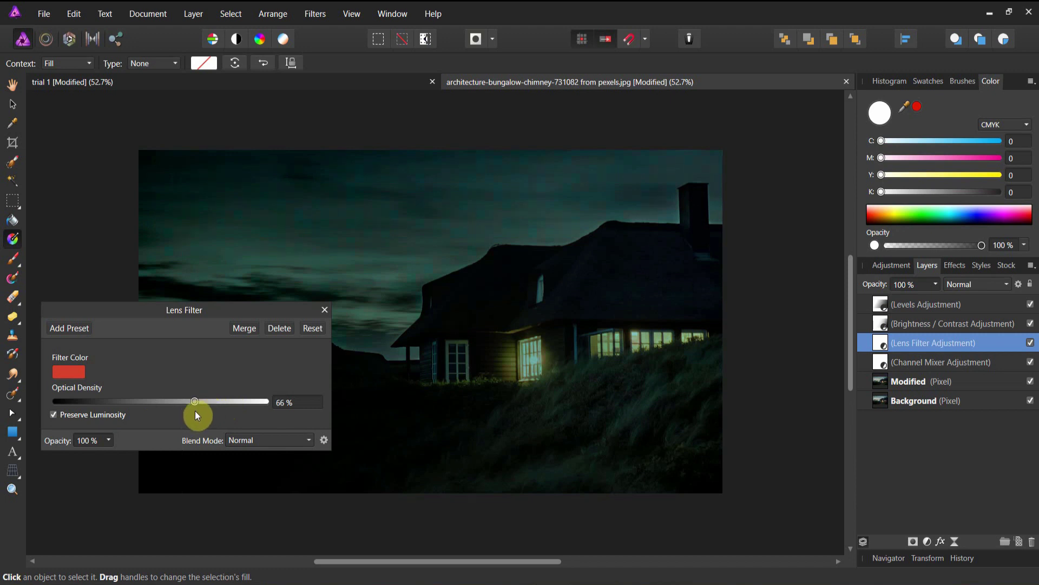
left_click_drag(196, 415, 207, 411)
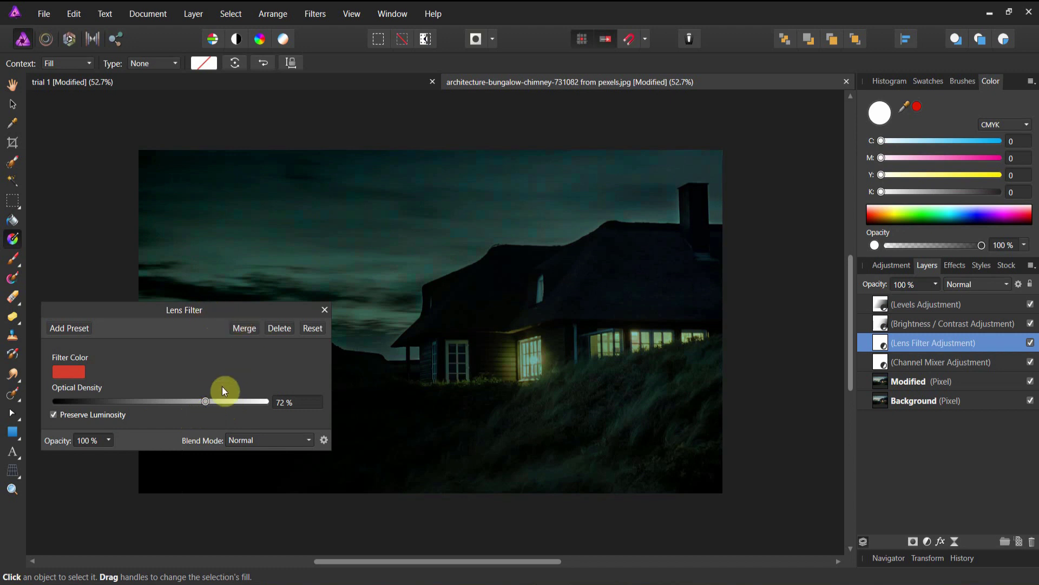
mouse_move(207, 400)
left_mouse_down()
mouse_move(196, 404)
mouse_move(251, 399)
mouse_move(224, 409)
left_mouse_up()
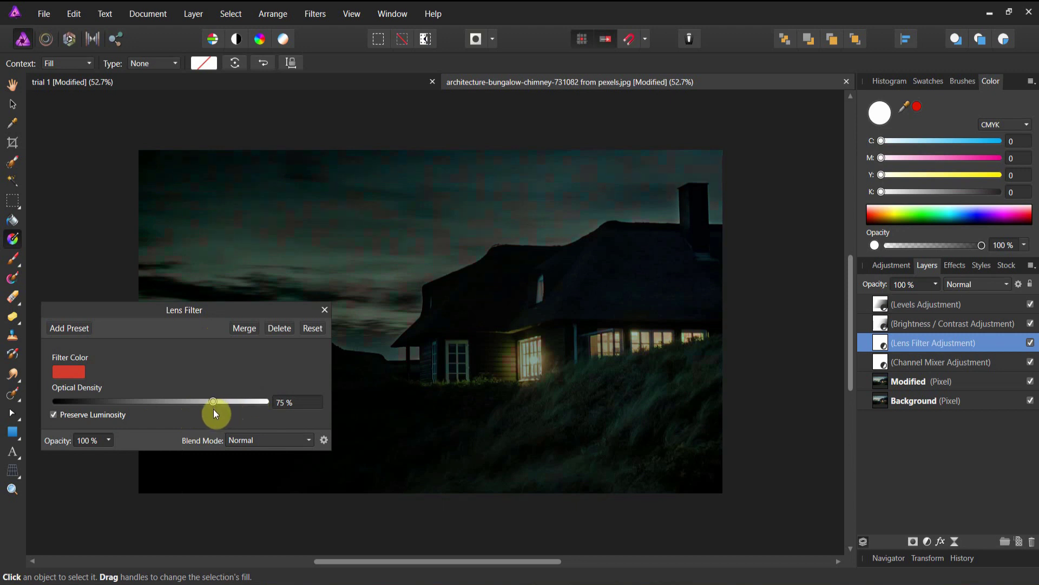
left_click(323, 310)
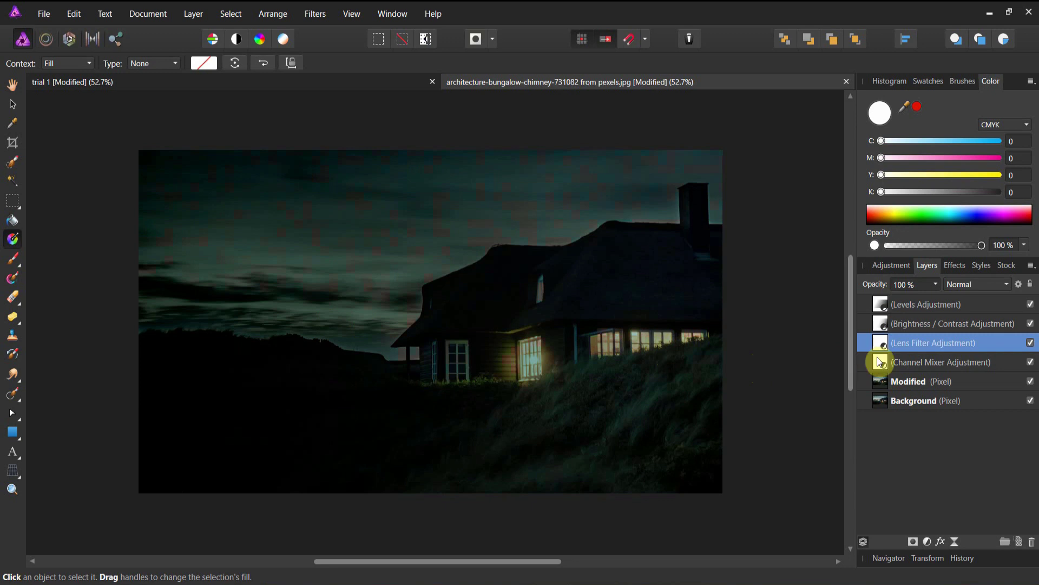
left_click(895, 366)
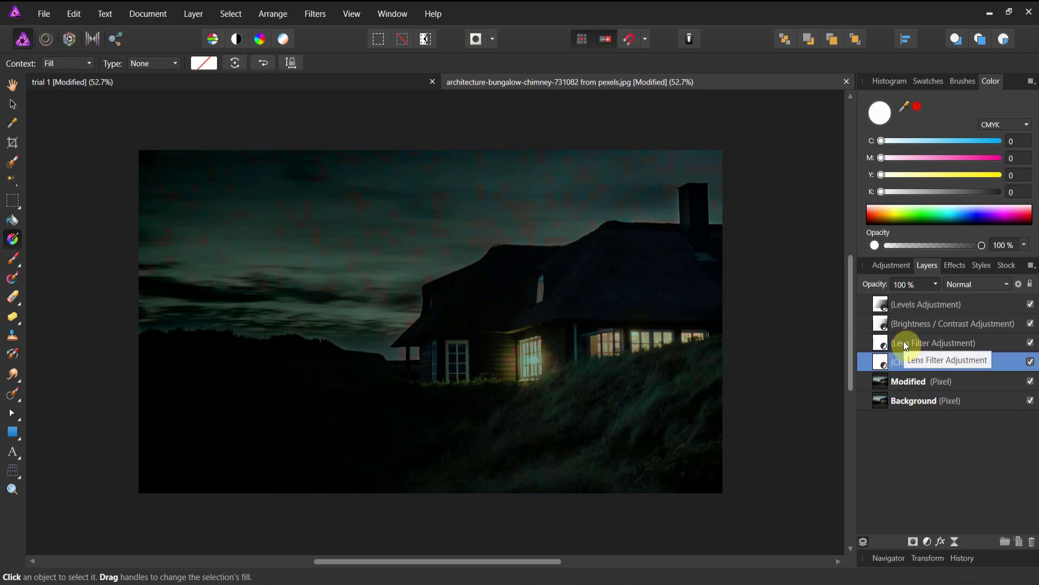
left_click(904, 345)
left_click(906, 323)
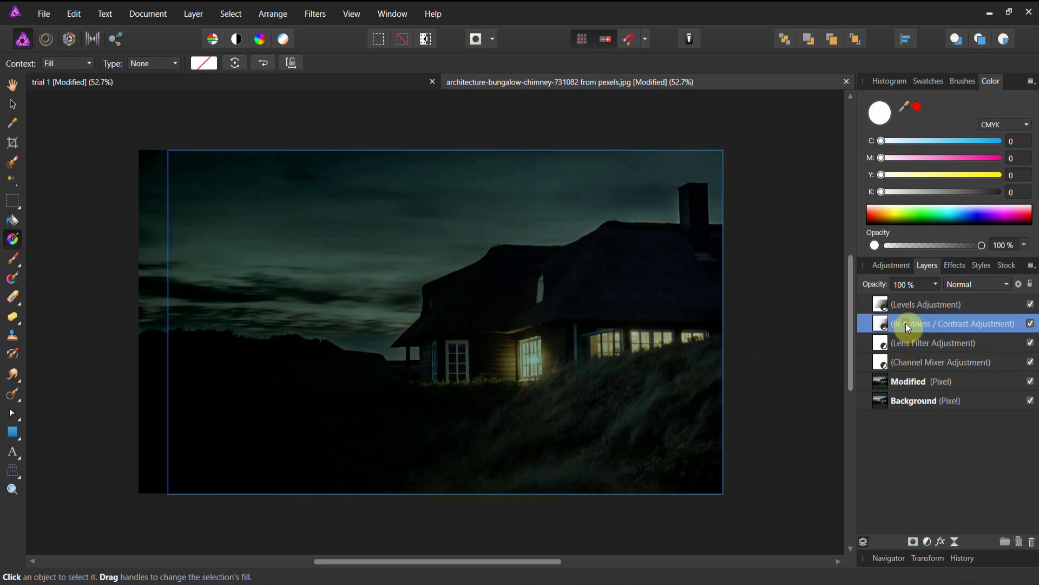
left_click(908, 306)
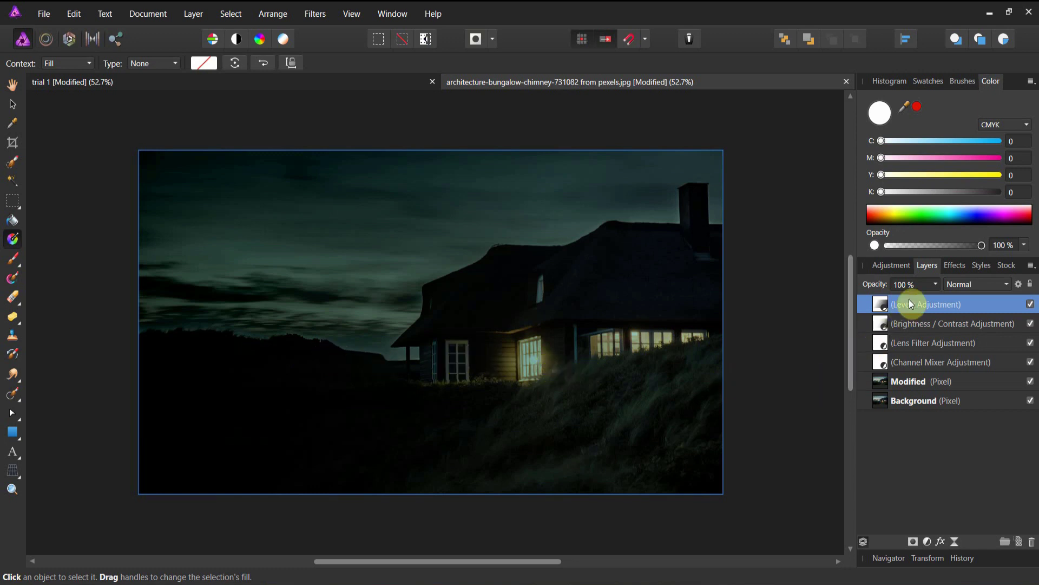
Step: Make the Channel Mixer adjustment visible again and group it with the Modified layer and the Lens Filter, Brightness/Contrast and Levels adjustments
left_click(886, 384)
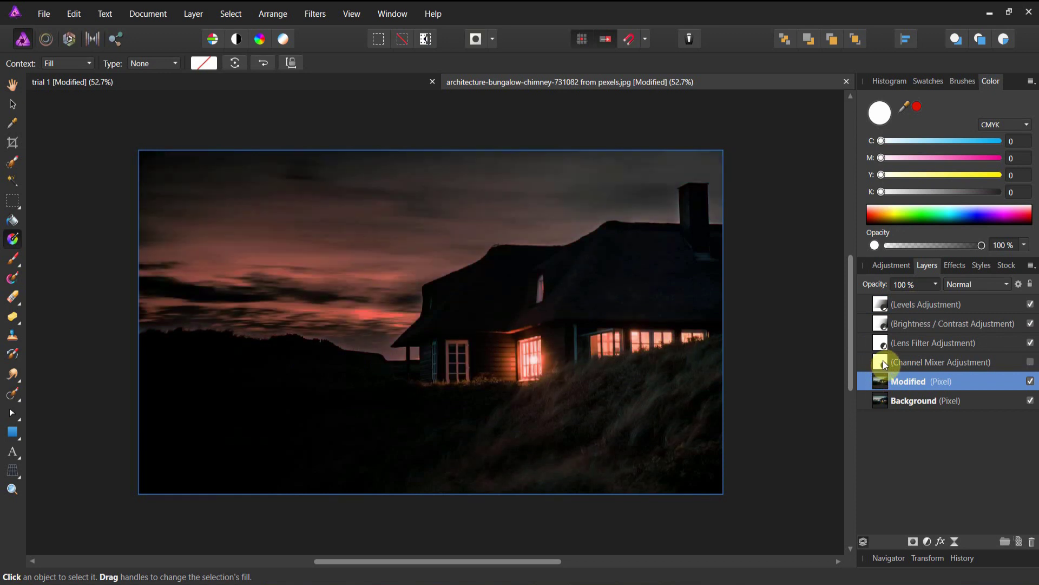
left_click(1031, 362)
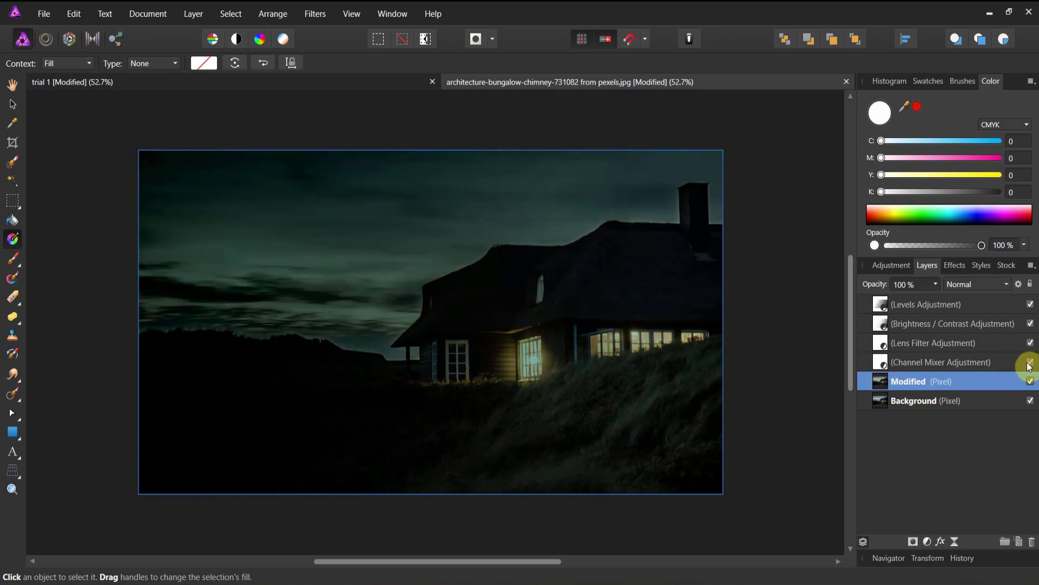
left_click(918, 360, "shift")
left_click(920, 344, "shift")
left_click(915, 322, "shift")
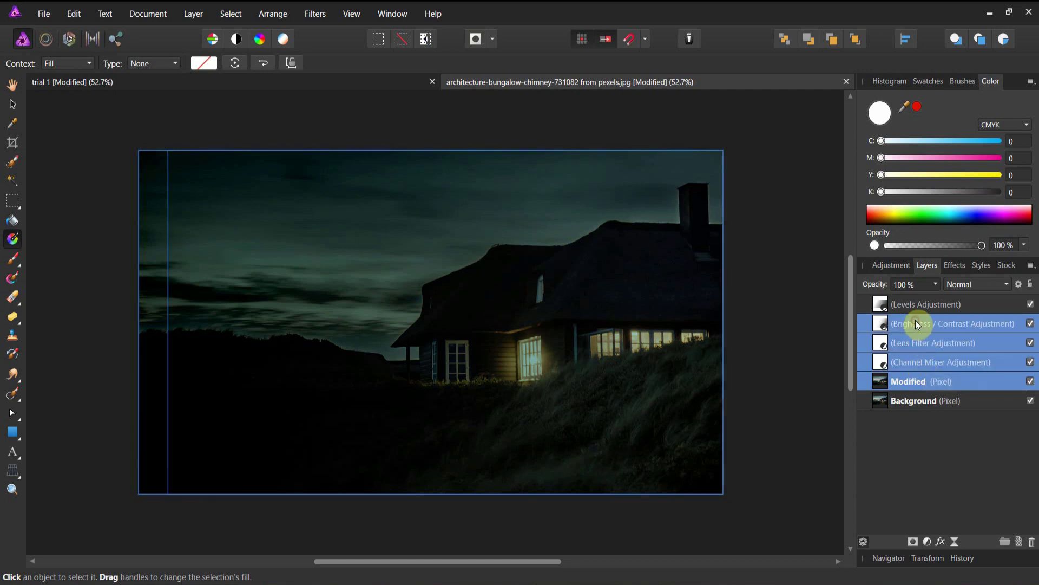
left_click(916, 306, "shift")
right_click(916, 308)
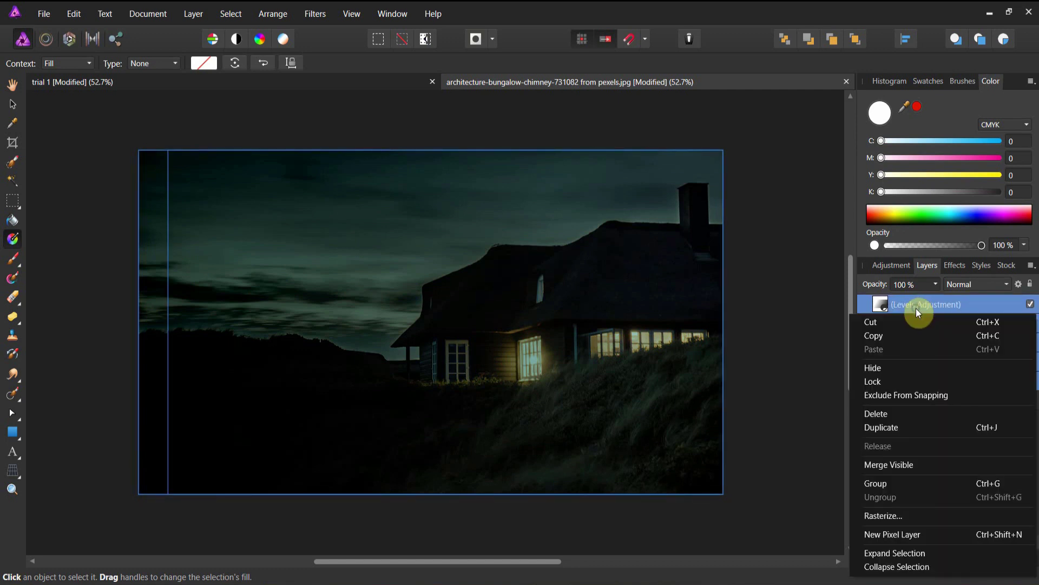
left_click(888, 483)
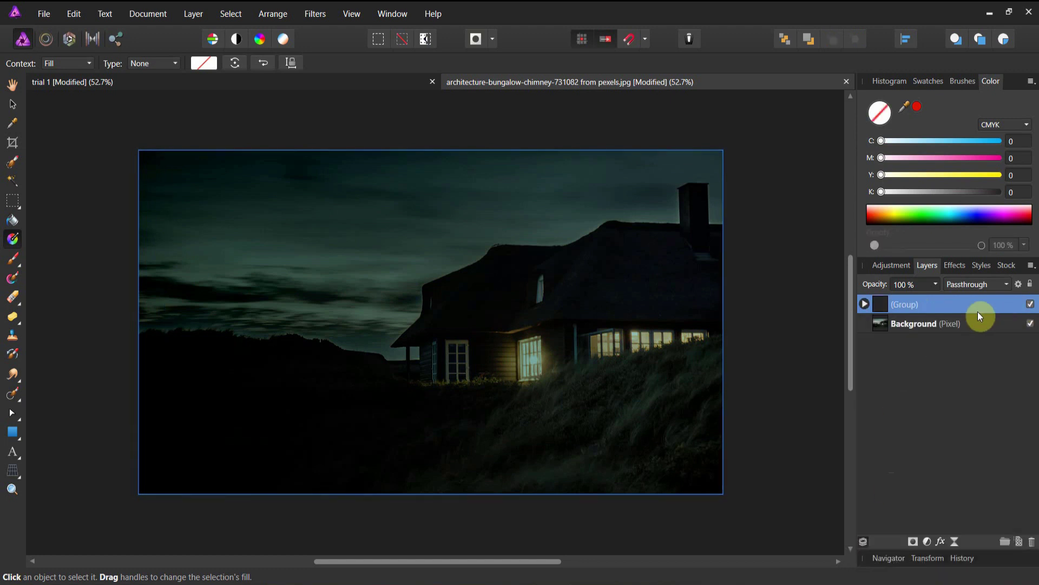
Step: Rename the new layer group as "modified group"
double_click(916, 315)
type("mo")
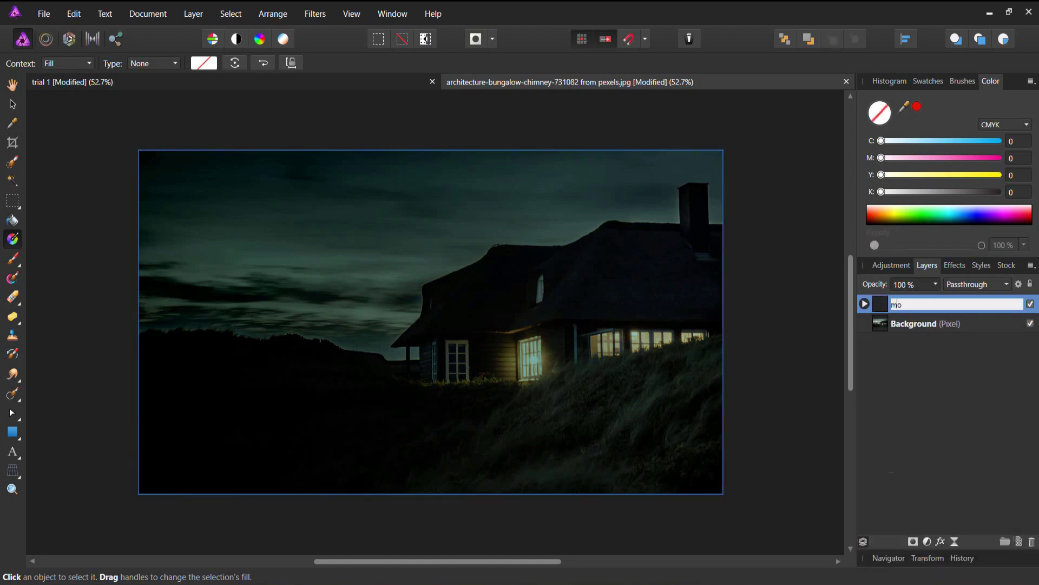
type("dified group")
left_click(952, 364)
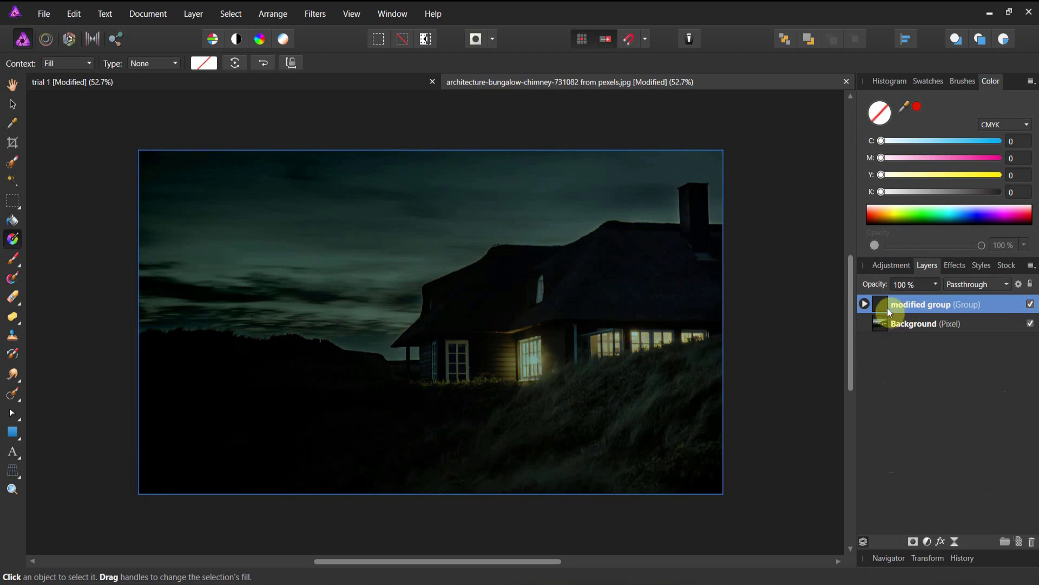
Step: Add a mask layer to the modified group and expand the group to show its mask and layers
left_click(913, 541)
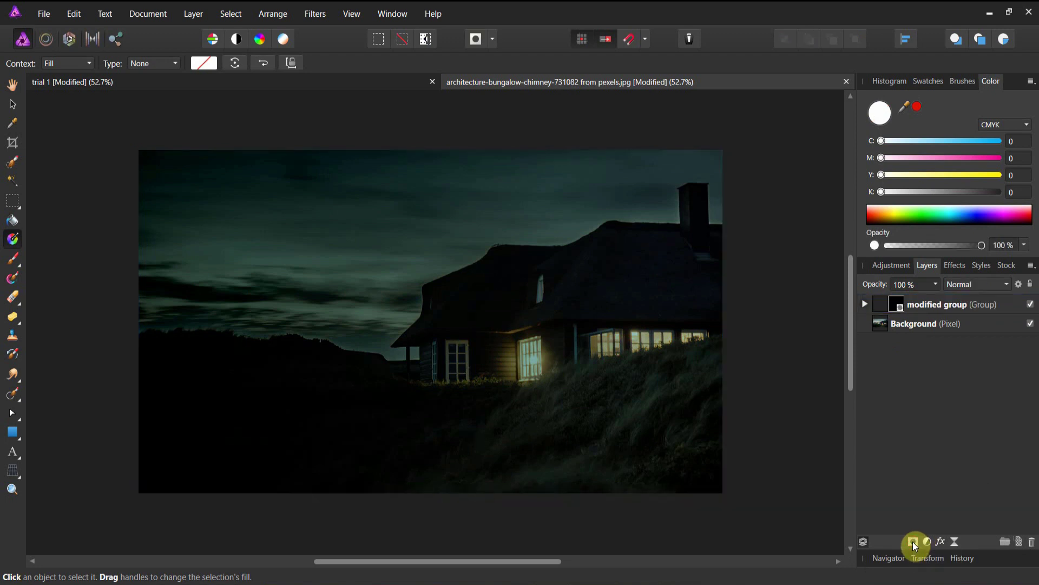
left_click(866, 304)
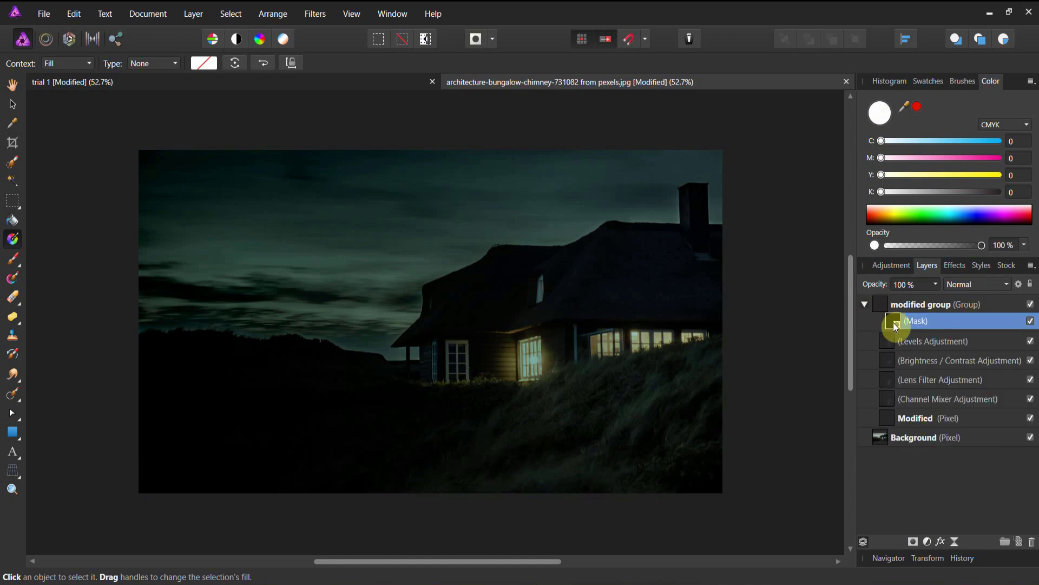
left_click(902, 303)
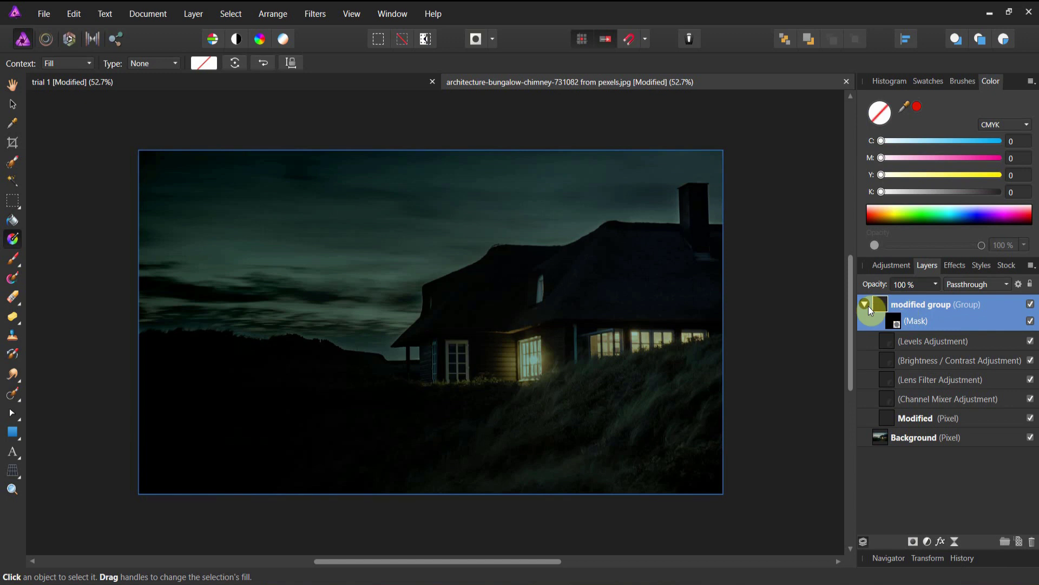
Step: Select the mask inside the modified group
left_click(865, 305)
left_click(903, 323)
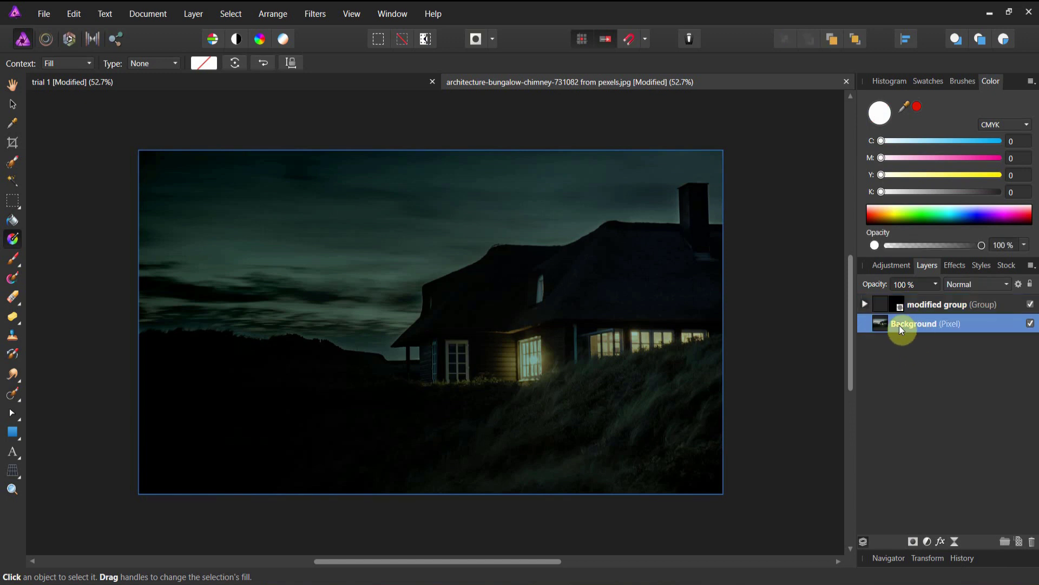
left_click(900, 307)
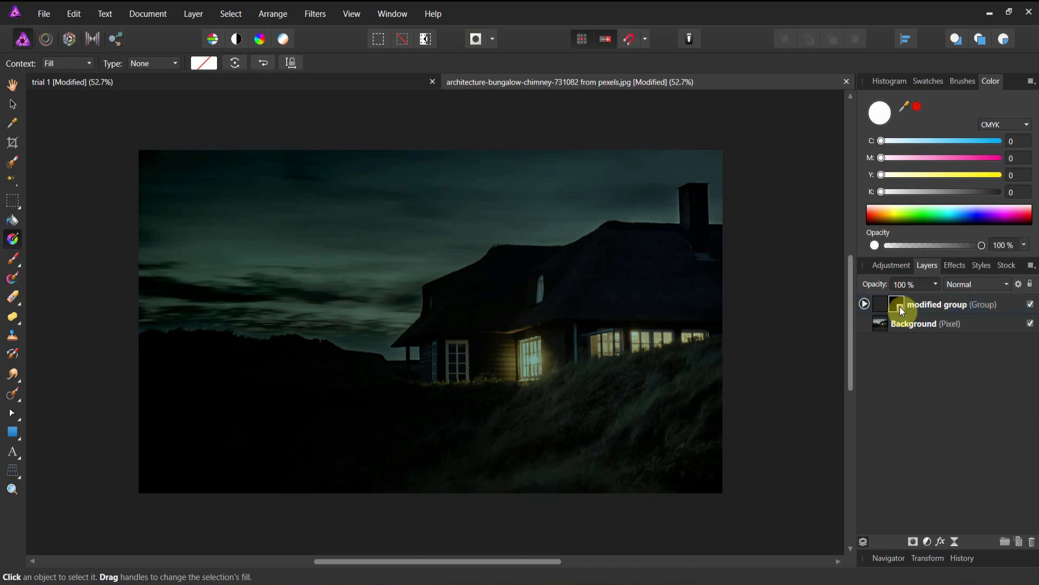
left_click(863, 304)
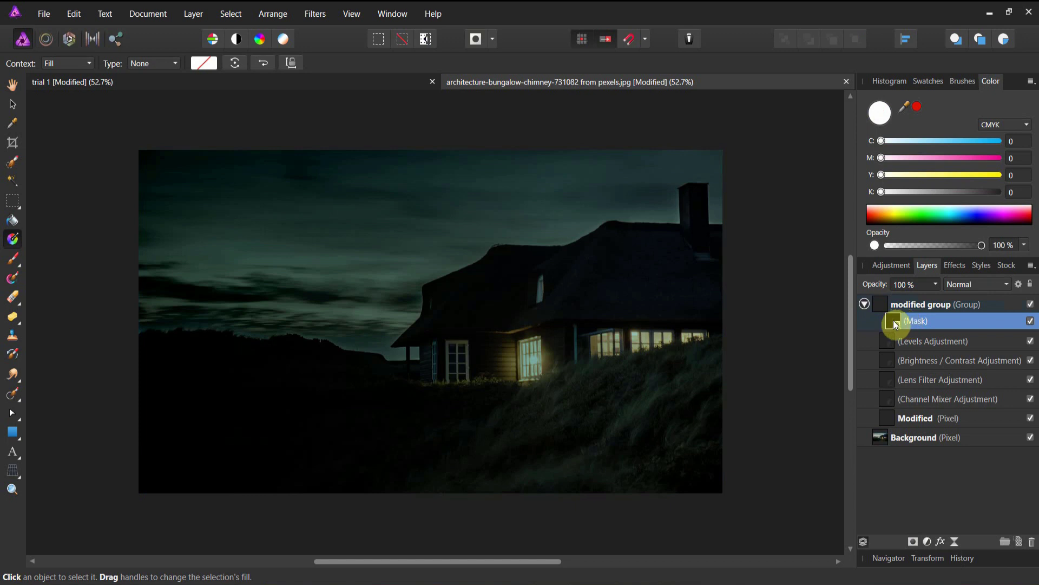
Step: Choose the soft 128 px brush from the Basic brush set for painting on the mask
left_click(13, 257)
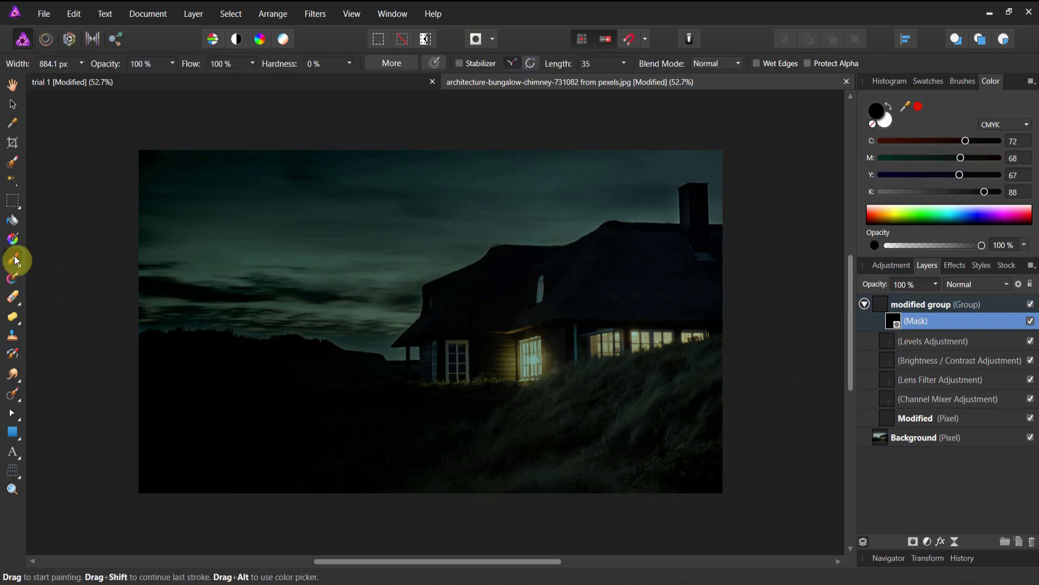
left_click(963, 84)
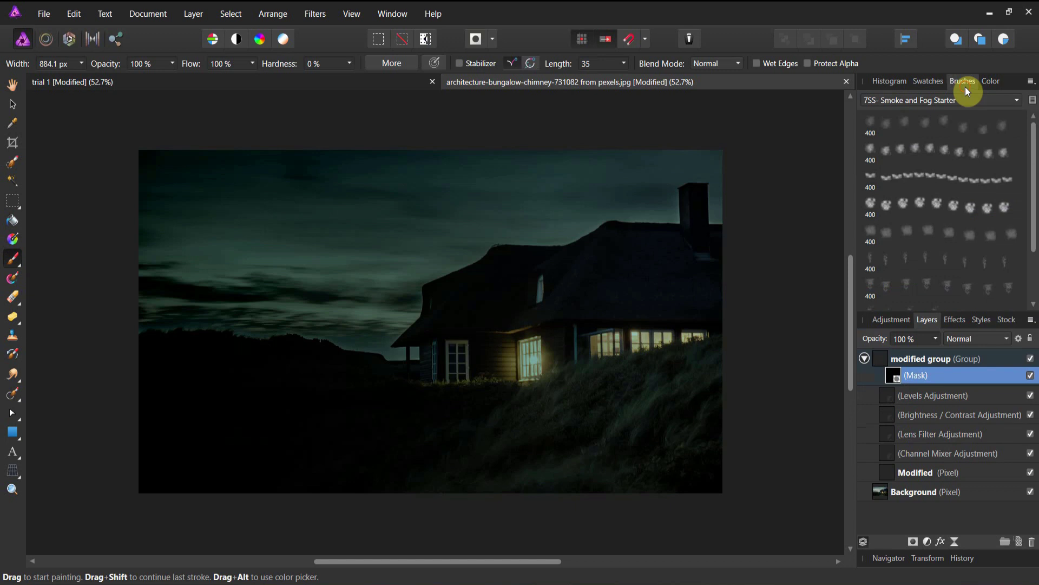
left_click(940, 102)
scroll(927, 193, "up", 5)
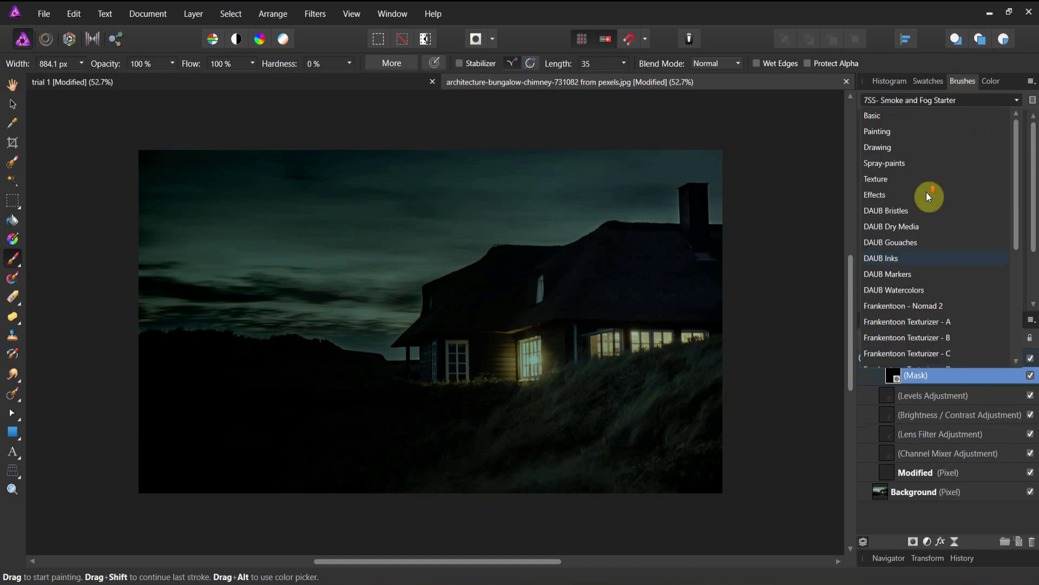
left_click(912, 119)
scroll(923, 176, "down", 4)
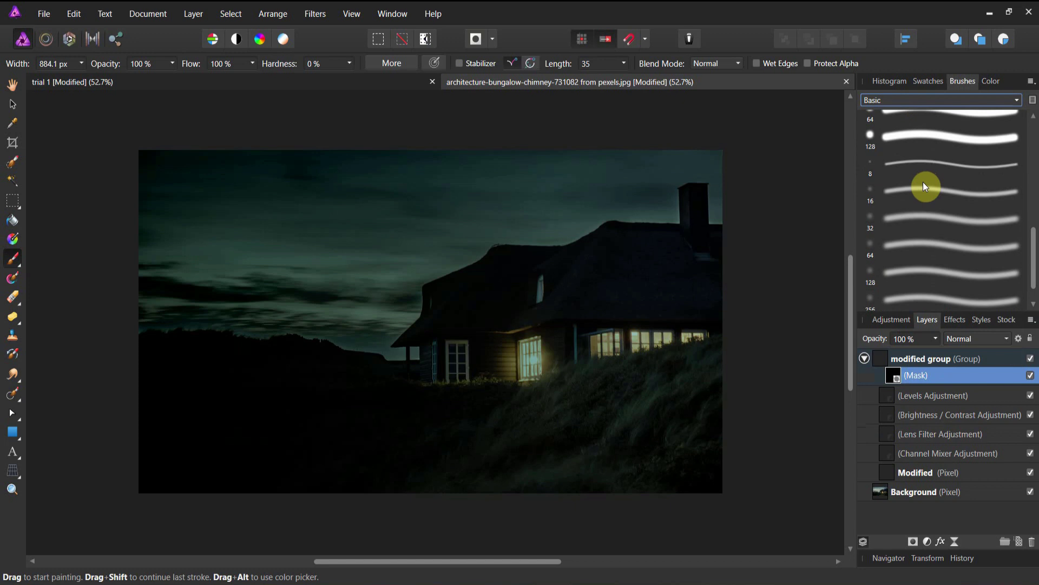
left_click(907, 271)
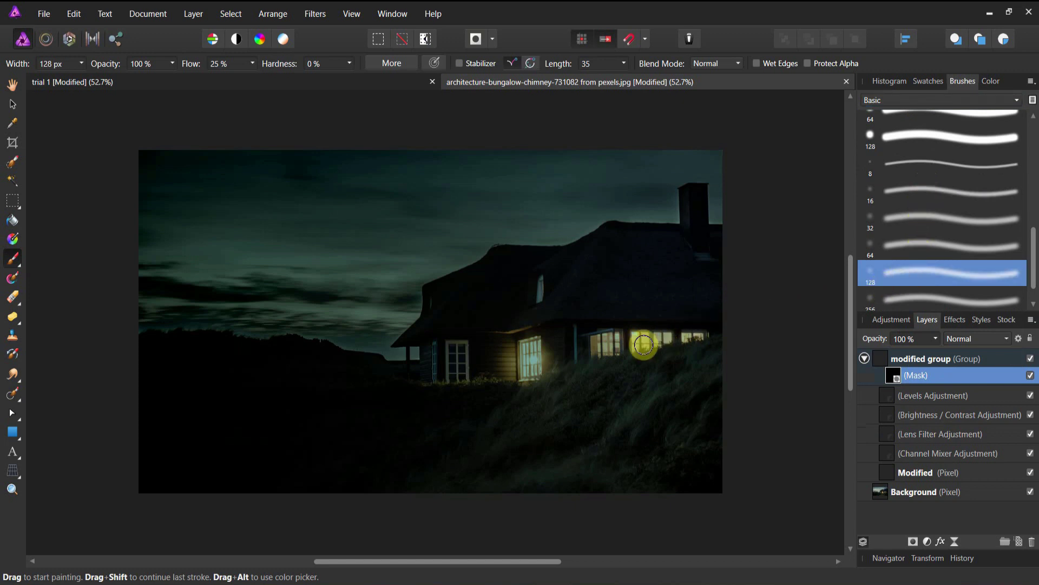
Step: Set the colour's black component to 100 and paint the mask over the centre of the brightest window with black
left_click(23, 490)
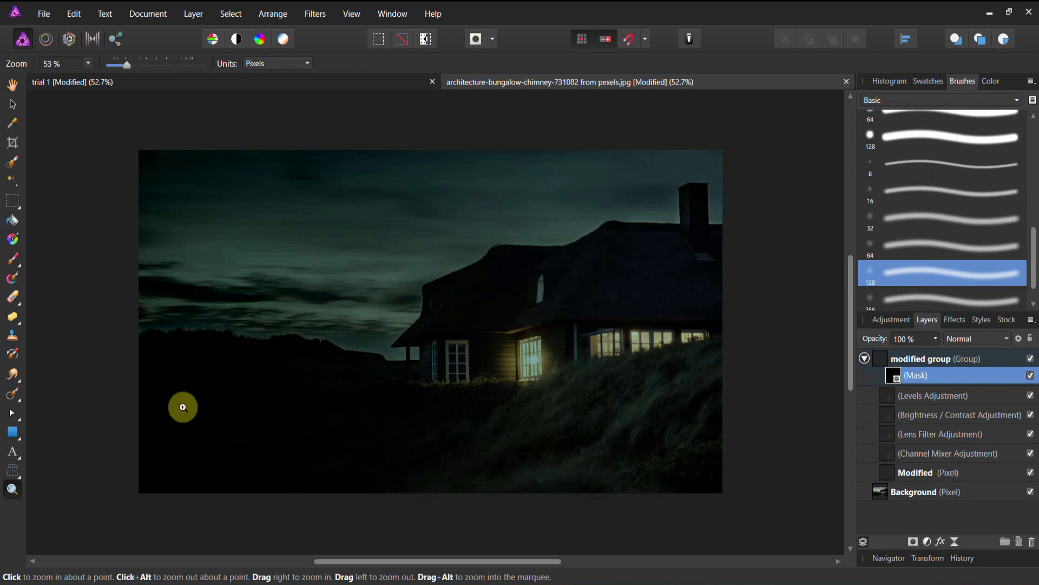
mouse_move(523, 368)
left_mouse_down()
mouse_move(829, 330)
mouse_move(628, 344)
mouse_move(698, 325)
left_mouse_up()
left_click(989, 80)
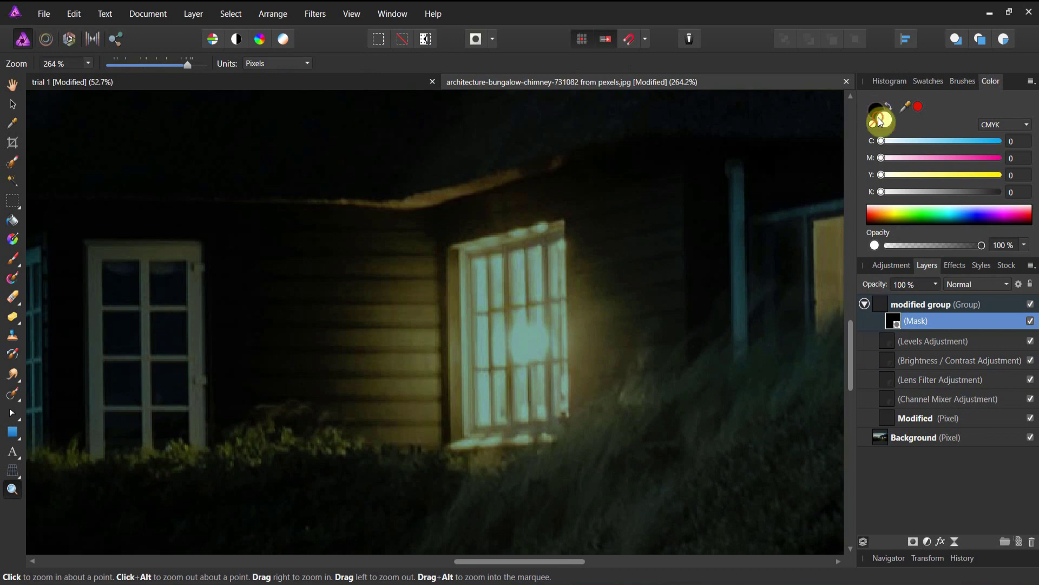
left_click_drag(883, 192, 1005, 190)
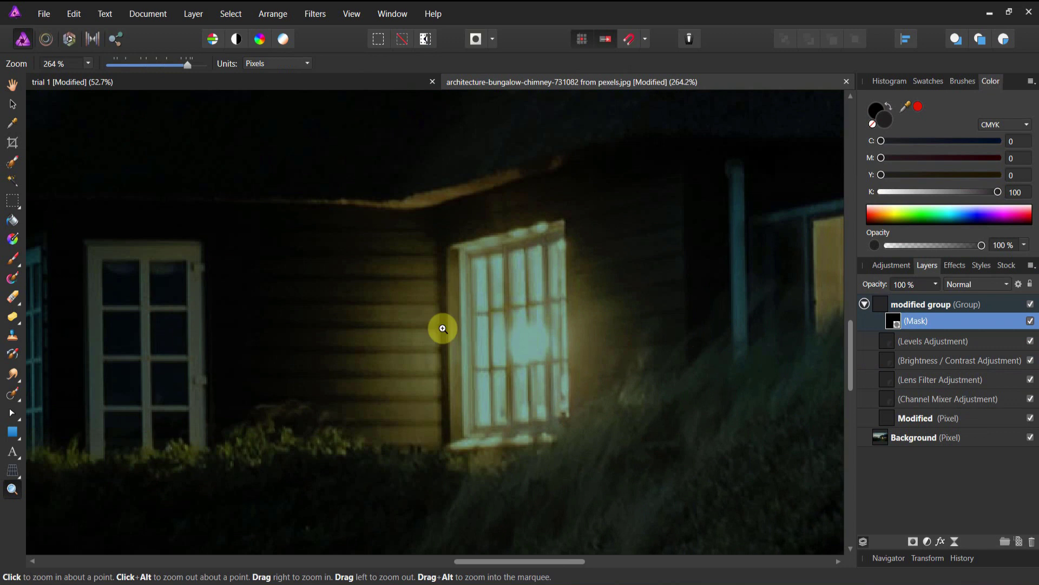
left_click(12, 259)
mouse_move(461, 323)
left_mouse_down()
mouse_move(501, 307)
mouse_move(508, 358)
mouse_move(513, 300)
mouse_move(517, 393)
mouse_move(515, 320)
left_mouse_up()
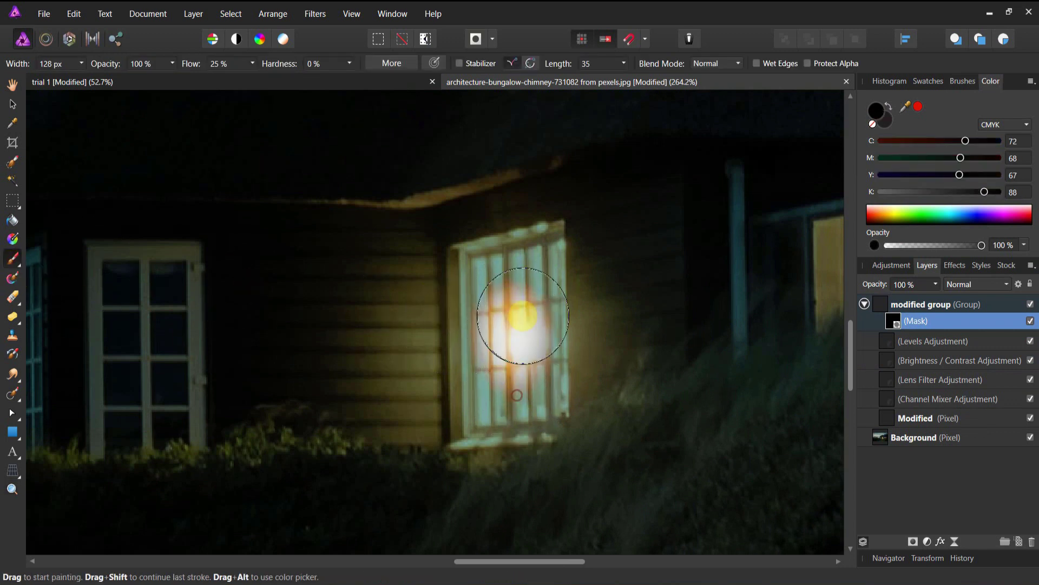
Step: Raise the brush flow to 76% and paint the mask over the rest of the brightest window, reducing the brush to 92.5 px
left_click(254, 61)
left_click_drag(252, 76, 306, 75)
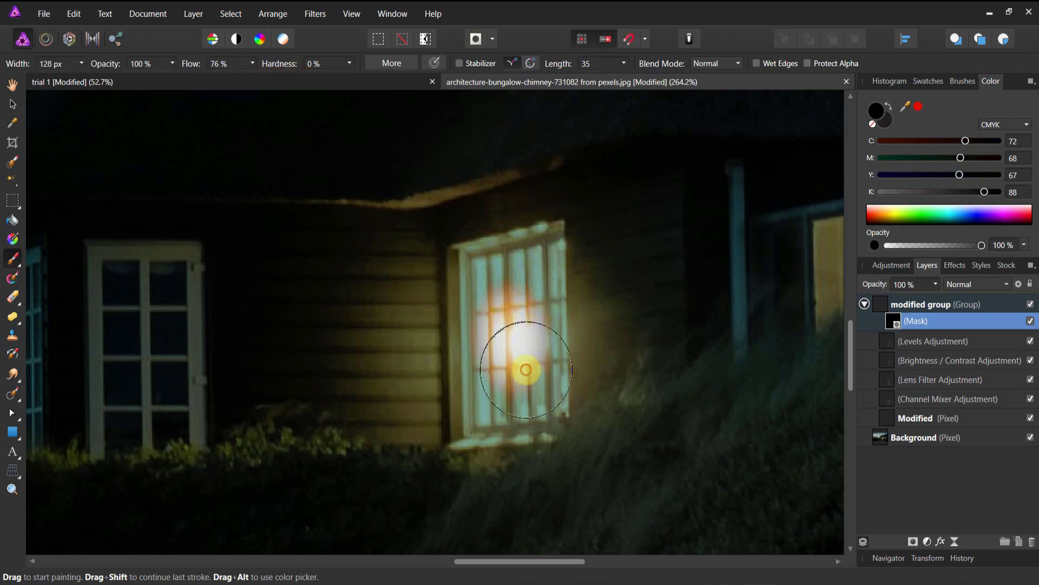
left_click(527, 370)
left_click_drag(526, 370, 506, 305)
key("bracketleft")
mouse_move(487, 285)
left_mouse_down()
mouse_move(502, 405)
mouse_move(534, 389)
mouse_move(535, 258)
mouse_move(538, 401)
mouse_move(489, 400)
mouse_move(489, 392)
mouse_move(494, 286)
mouse_move(543, 254)
mouse_move(527, 291)
mouse_move(523, 373)
mouse_move(526, 363)
mouse_move(483, 308)
mouse_move(462, 315)
mouse_move(460, 395)
mouse_move(489, 399)
mouse_move(493, 268)
left_mouse_up()
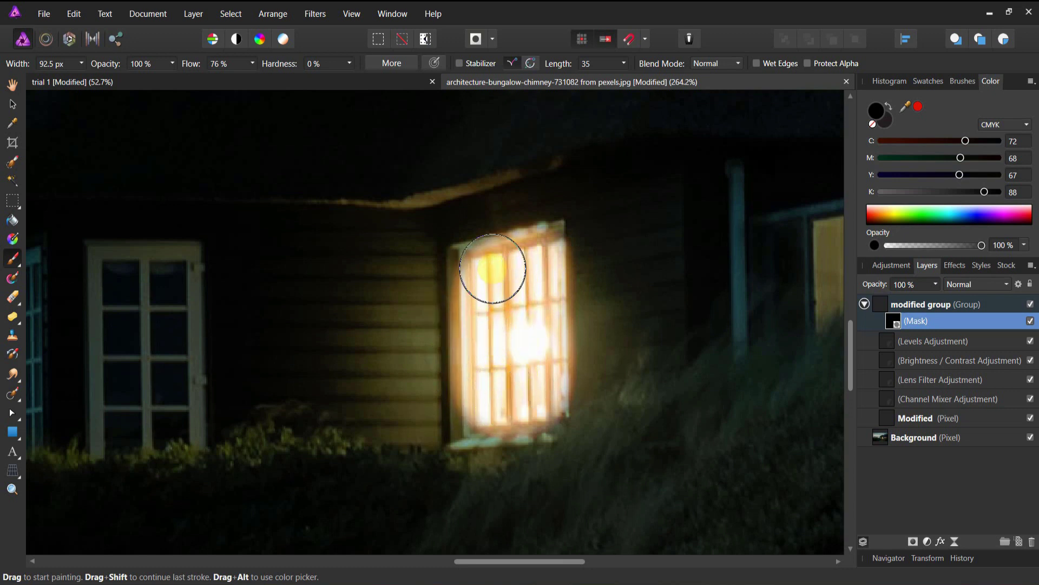
Step: Paint the mask over the panes of the open window beside the post, reducing the brush to 25.2 px
left_click_drag(536, 560, 620, 555)
mouse_move(472, 254)
left_mouse_down()
mouse_move(548, 232)
mouse_move(553, 289)
mouse_move(462, 303)
mouse_move(464, 249)
mouse_move(529, 236)
mouse_move(493, 251)
mouse_move(437, 222)
mouse_move(441, 326)
mouse_move(446, 227)
mouse_move(495, 214)
mouse_move(569, 209)
mouse_move(571, 313)
left_mouse_up()
key("bracketleft")
key("bracketleft")
key("bracketleft")
key("bracketleft")
key("bracketleft")
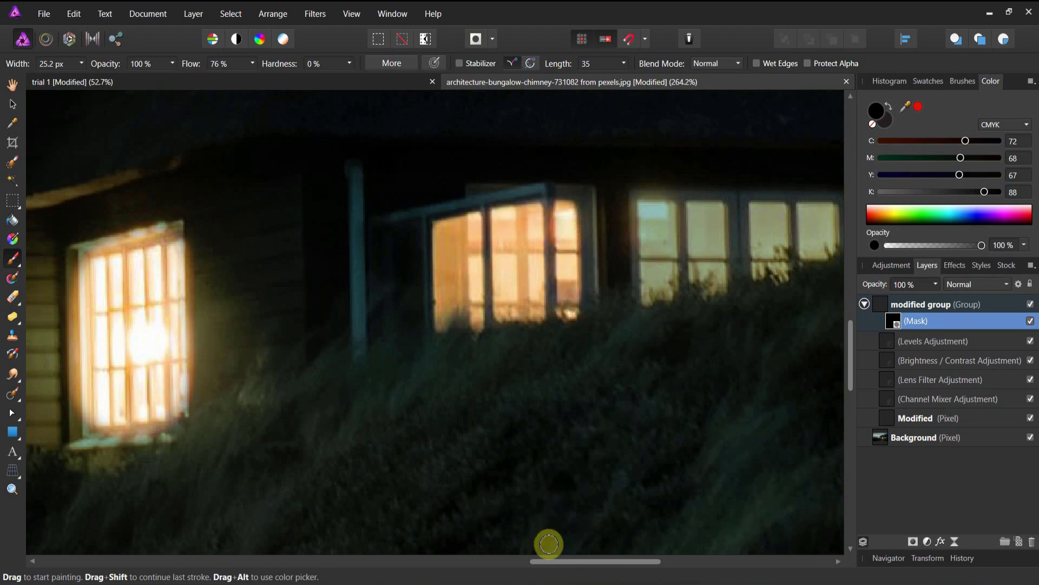
Step: Paint the mask over the panes of the two remaining lit windows above the grass with the 25.2 px brush
left_click_drag(557, 563, 610, 546)
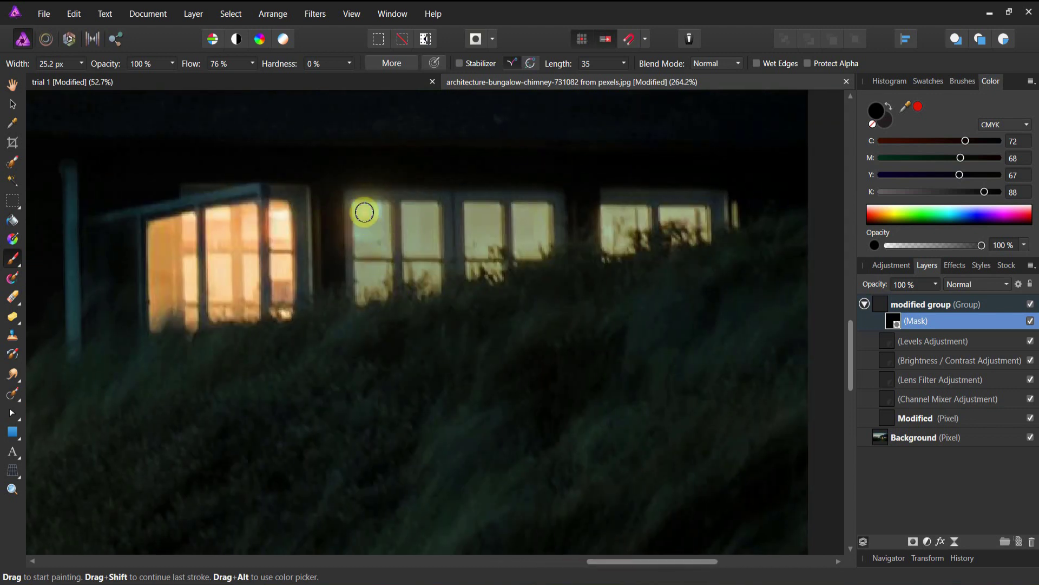
mouse_move(362, 220)
left_mouse_down()
mouse_move(363, 302)
mouse_move(406, 274)
mouse_move(437, 286)
mouse_move(549, 246)
mouse_move(550, 209)
mouse_move(357, 207)
mouse_move(538, 209)
mouse_move(535, 237)
mouse_move(489, 253)
mouse_move(498, 255)
mouse_move(484, 265)
mouse_move(393, 279)
mouse_move(541, 236)
mouse_move(509, 227)
mouse_move(437, 248)
mouse_move(486, 230)
mouse_move(460, 235)
mouse_move(456, 256)
mouse_move(463, 227)
mouse_move(451, 259)
mouse_move(509, 230)
mouse_move(537, 241)
mouse_move(421, 253)
mouse_move(421, 231)
mouse_move(421, 254)
mouse_move(390, 278)
mouse_move(384, 254)
mouse_move(401, 246)
mouse_move(367, 246)
mouse_move(415, 224)
left_mouse_up()
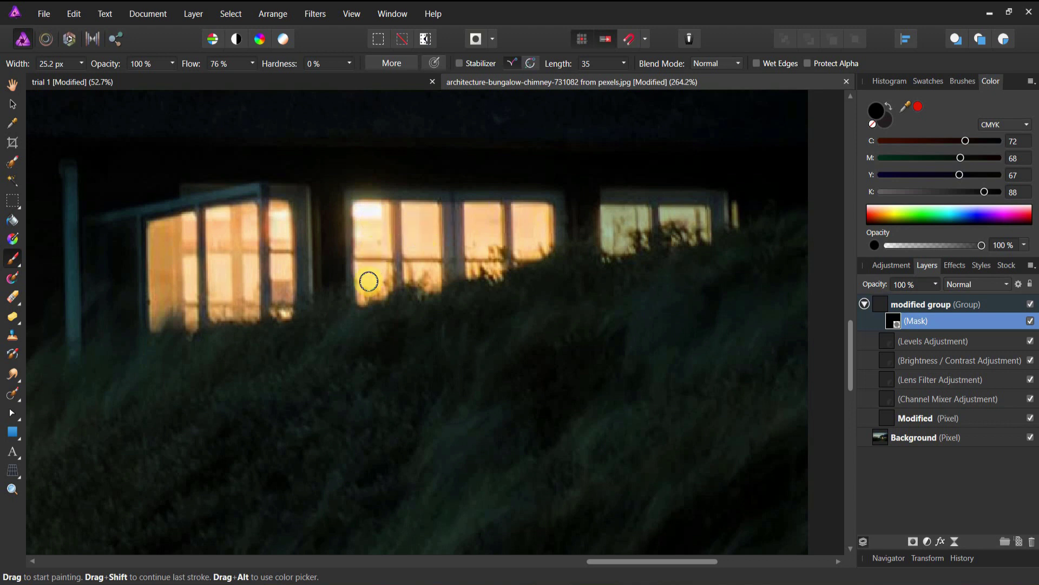
left_click_drag(597, 560, 615, 561)
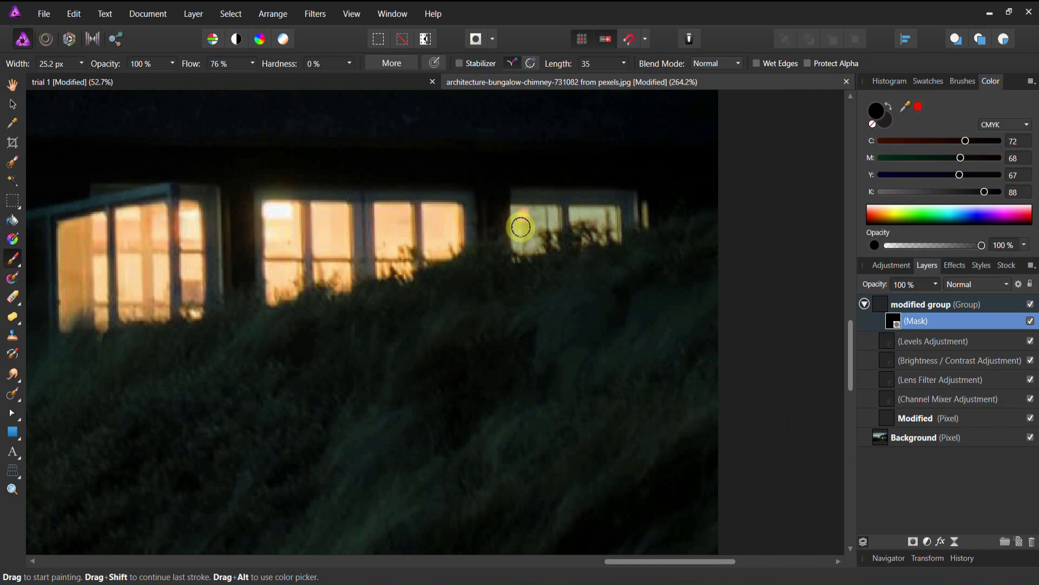
mouse_move(535, 243)
left_mouse_down()
mouse_move(517, 210)
mouse_move(521, 246)
mouse_move(542, 216)
mouse_move(611, 211)
mouse_move(611, 233)
mouse_move(531, 246)
mouse_move(592, 228)
mouse_move(518, 229)
mouse_move(517, 250)
mouse_move(516, 215)
mouse_move(601, 212)
left_mouse_up()
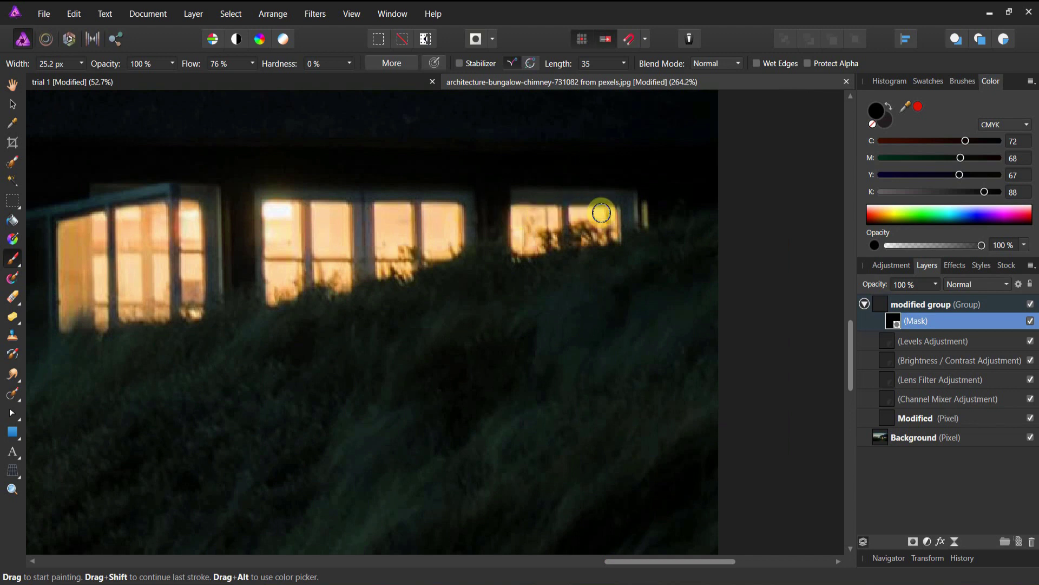
Step: Paint the mask over the small roof window with a 40.2 px brush, using a flow of 15% and then 20%
left_click(10, 490)
left_click_drag(297, 352, 85, 380)
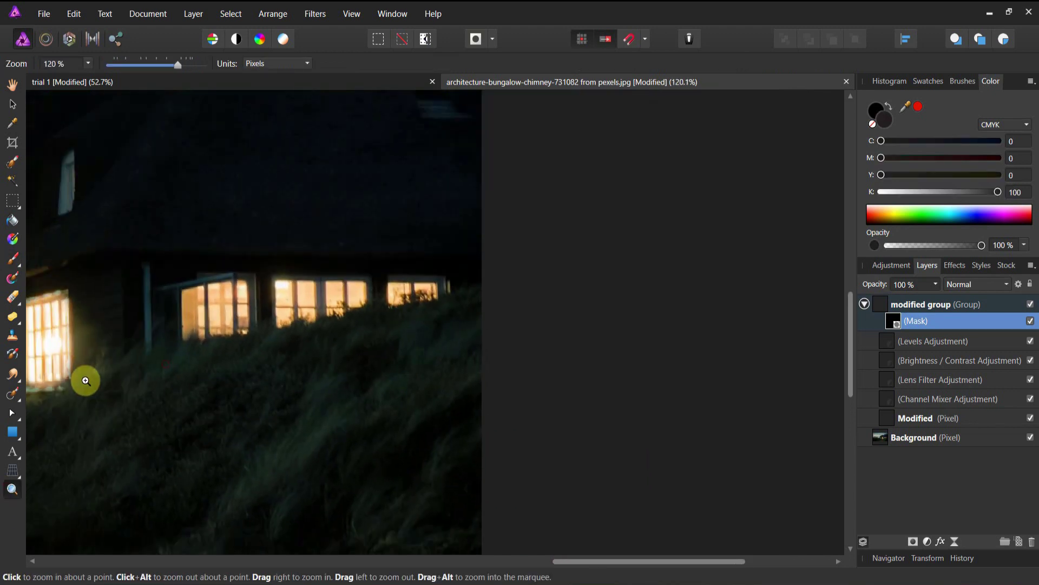
left_click_drag(583, 561, 441, 561)
left_click_drag(438, 426, 674, 354)
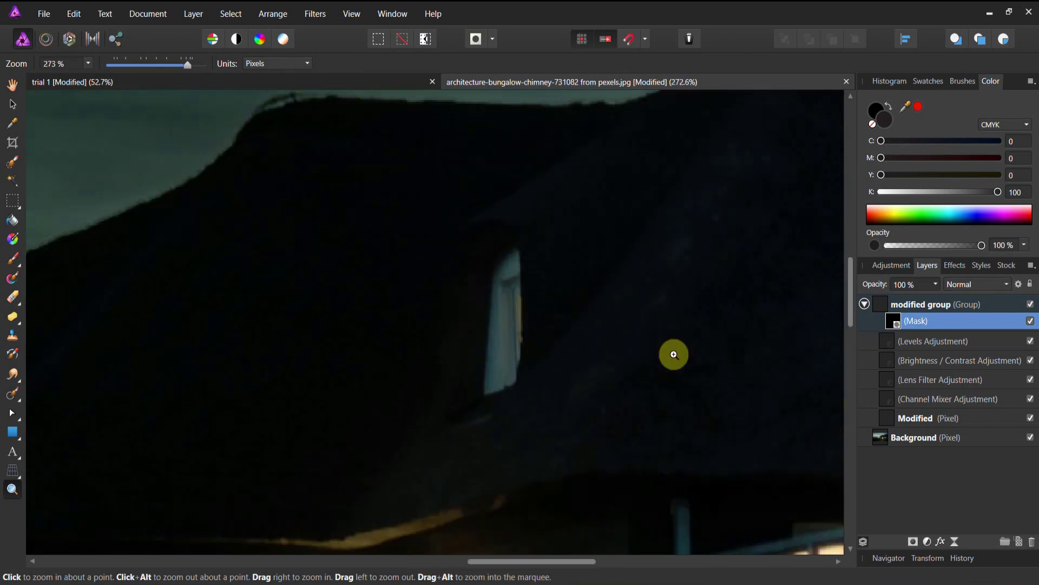
left_click(20, 261)
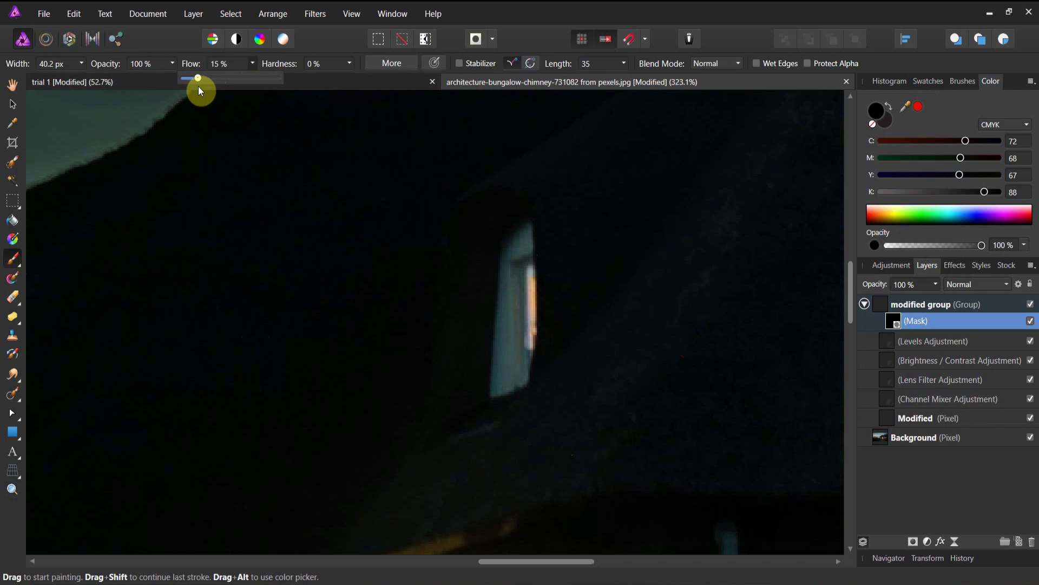
left_click(524, 293)
mouse_move(521, 280)
left_mouse_down()
mouse_move(519, 361)
mouse_move(510, 286)
mouse_move(520, 255)
mouse_move(521, 386)
mouse_move(530, 319)
mouse_move(522, 267)
mouse_move(516, 378)
left_mouse_up()
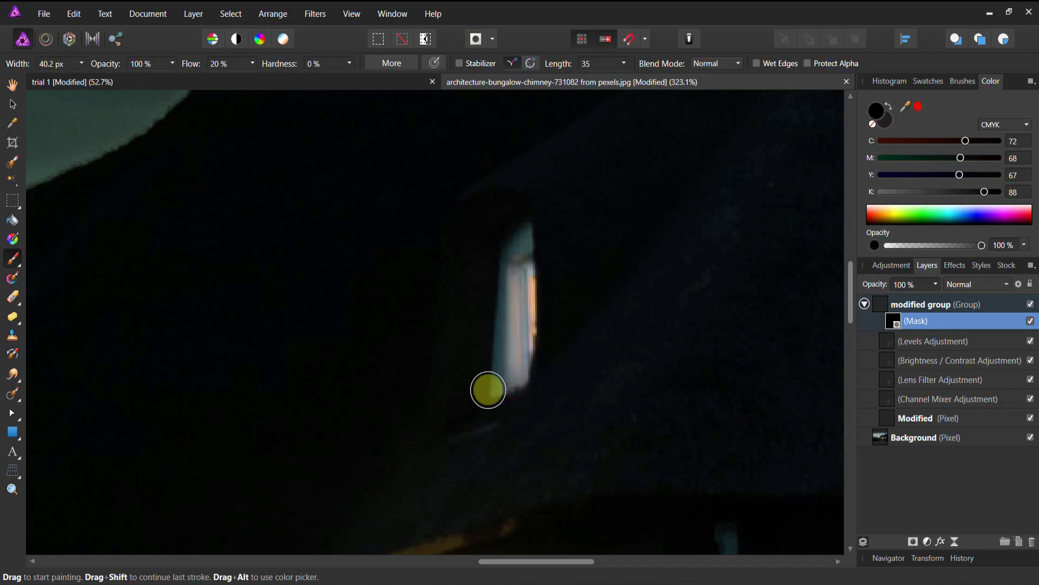
Step: Paint a soft glow on the mask around the lit windows with large brushes at 20% flow, reducing the width from 351.7 to 216 px
scroll(485, 387, "down", 10)
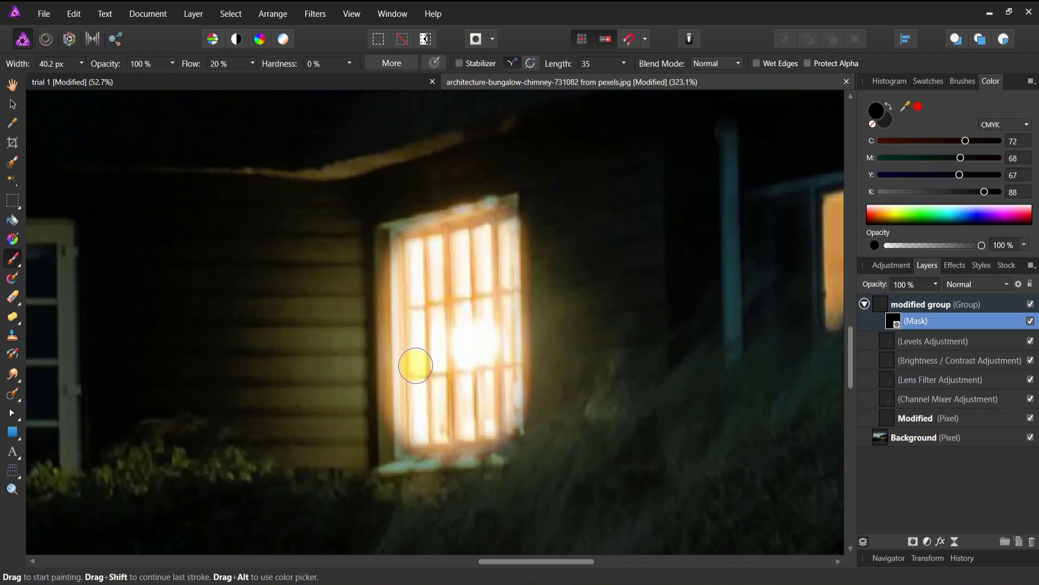
mouse_move(414, 366)
left_mouse_down()
mouse_move(407, 331)
mouse_move(309, 329)
mouse_move(261, 341)
mouse_move(284, 376)
mouse_move(339, 386)
mouse_move(485, 312)
mouse_move(468, 295)
mouse_move(430, 391)
mouse_move(308, 332)
mouse_move(351, 315)
mouse_move(494, 507)
mouse_move(600, 560)
mouse_move(595, 551)
mouse_move(548, 563)
mouse_move(647, 532)
left_mouse_up()
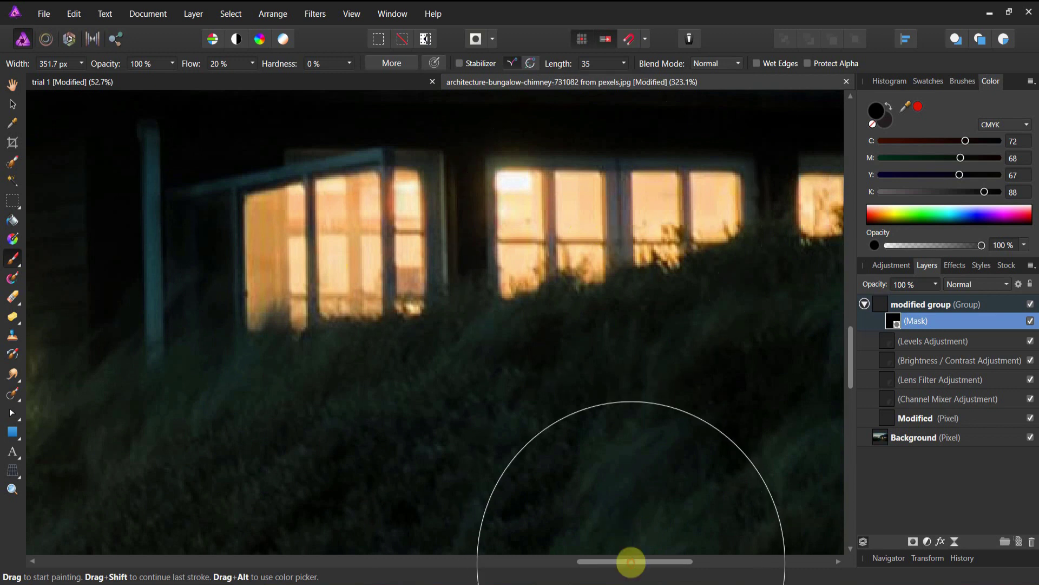
scroll(613, 314, "right", 5)
key("bracketleft")
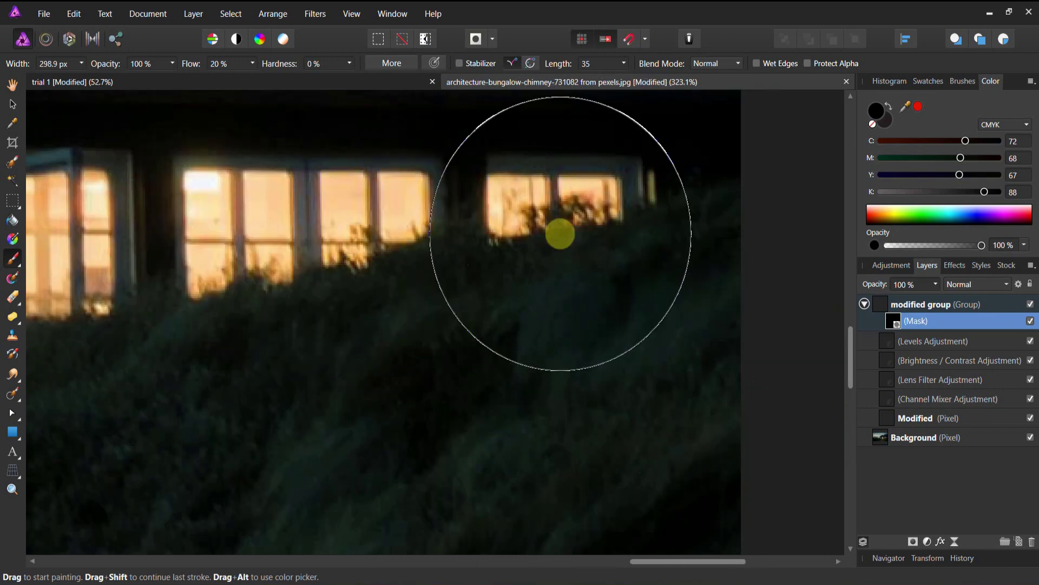
key("bracketleft")
key("bracketleft")
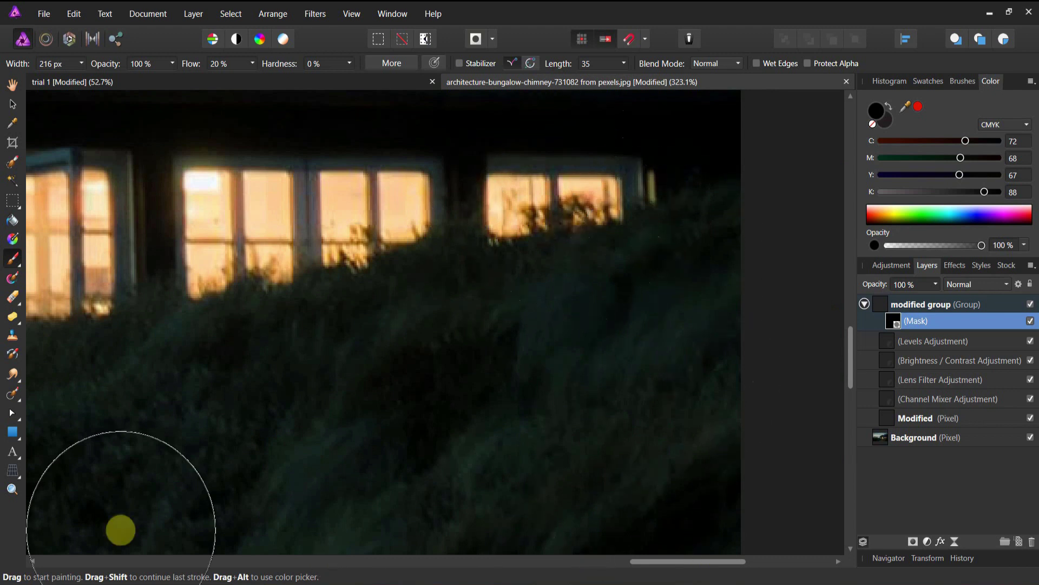
Step: Try a lower opacity for the mask and restore it to 100%
left_click(11, 494)
left_click_drag(297, 364, 60, 315)
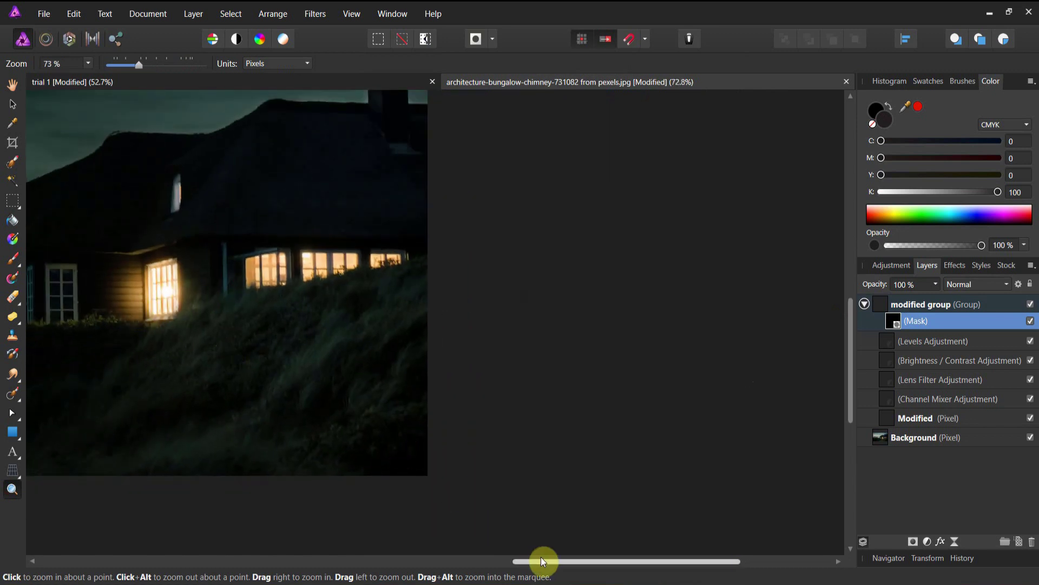
left_click_drag(538, 559, 393, 558)
scroll(434, 424, "up", 3)
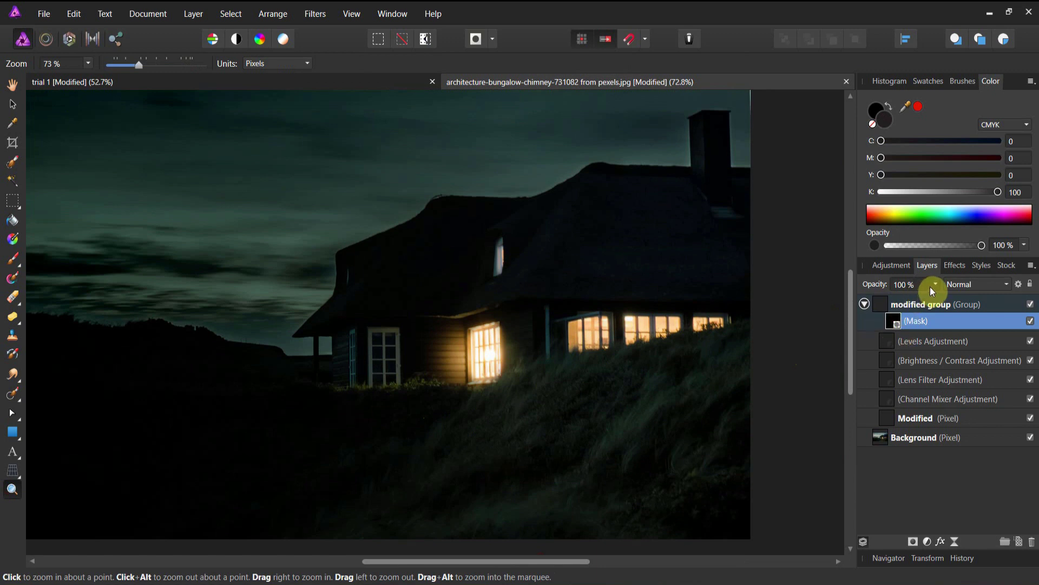
mouse_move(917, 299)
left_mouse_down()
mouse_move(900, 298)
mouse_move(925, 298)
left_mouse_up()
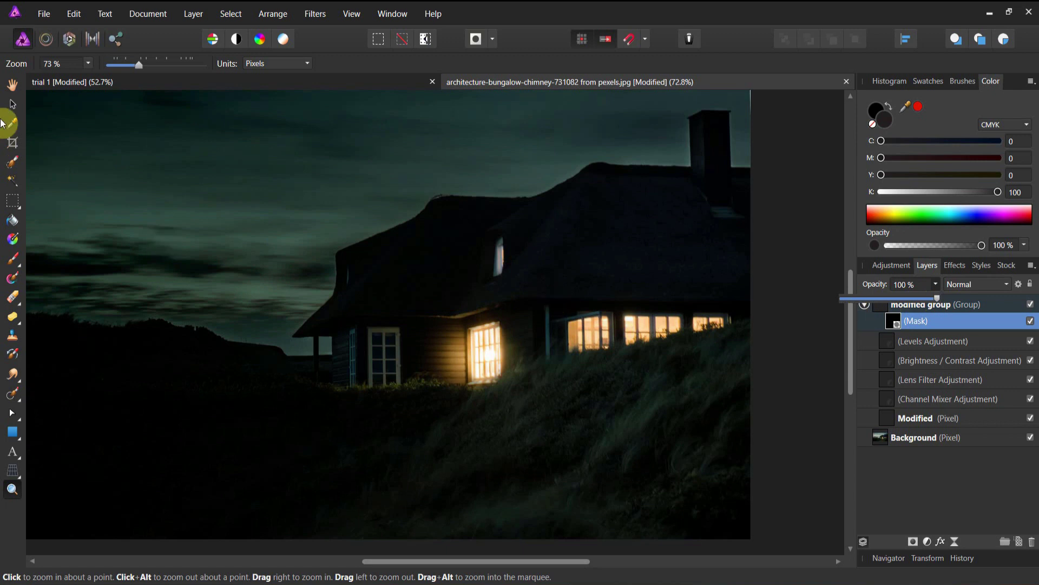
left_click(14, 105)
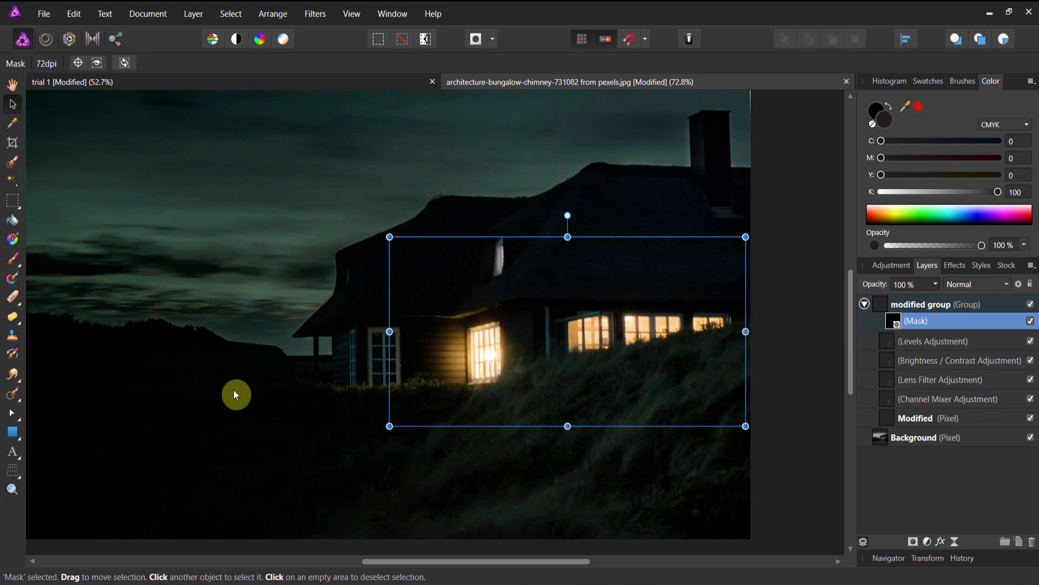
Step: Collapse the modified group and add a new pixel layer above it
left_click(864, 304)
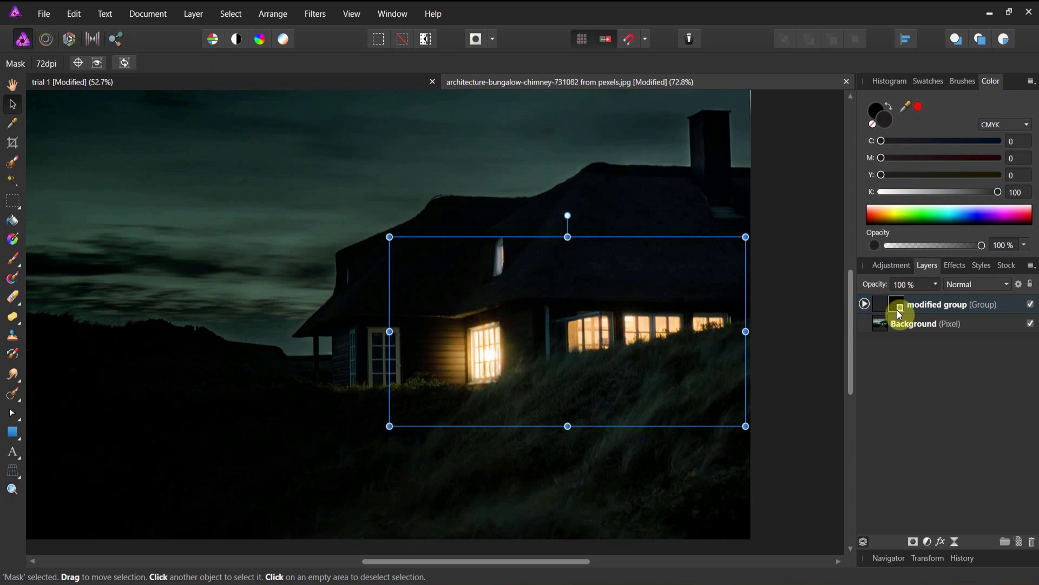
left_click(12, 489)
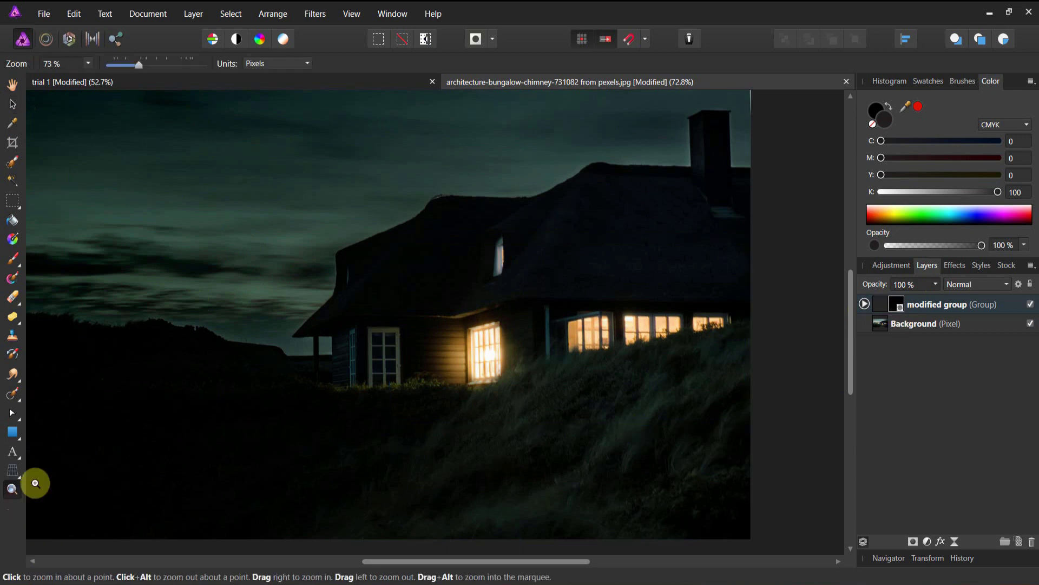
left_click(409, 437, "alt")
left_click_drag(487, 564, 422, 563)
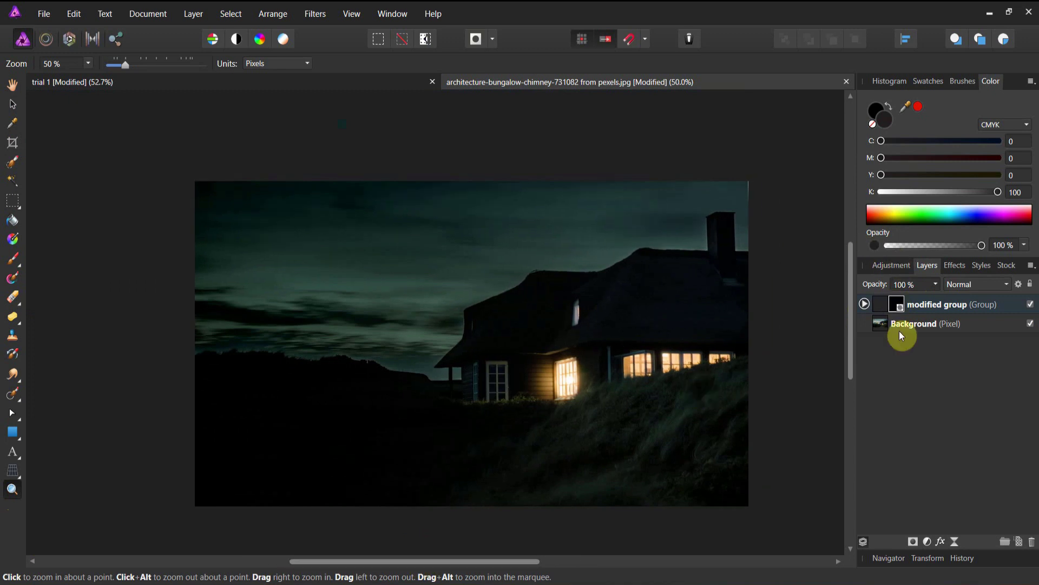
left_click(1018, 542)
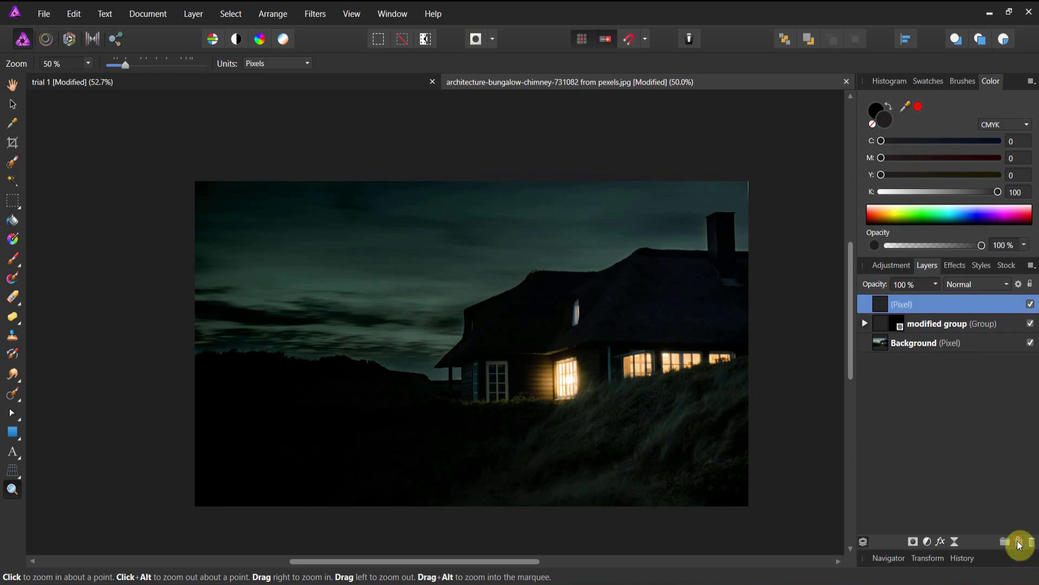
Step: Rename the new pixel layer as "foregrouond fog"
double_click(896, 307)
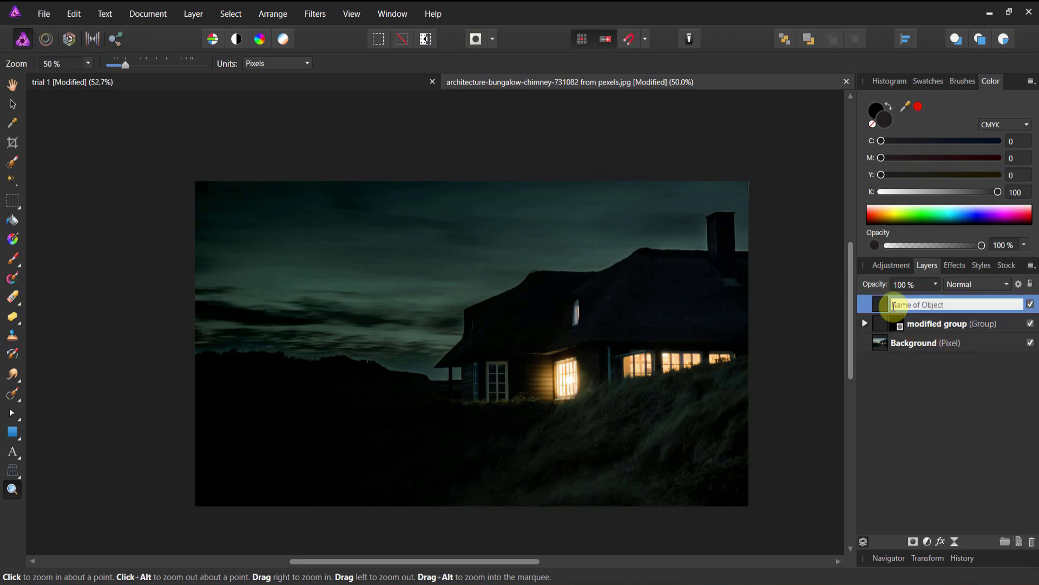
type("foregroound fog")
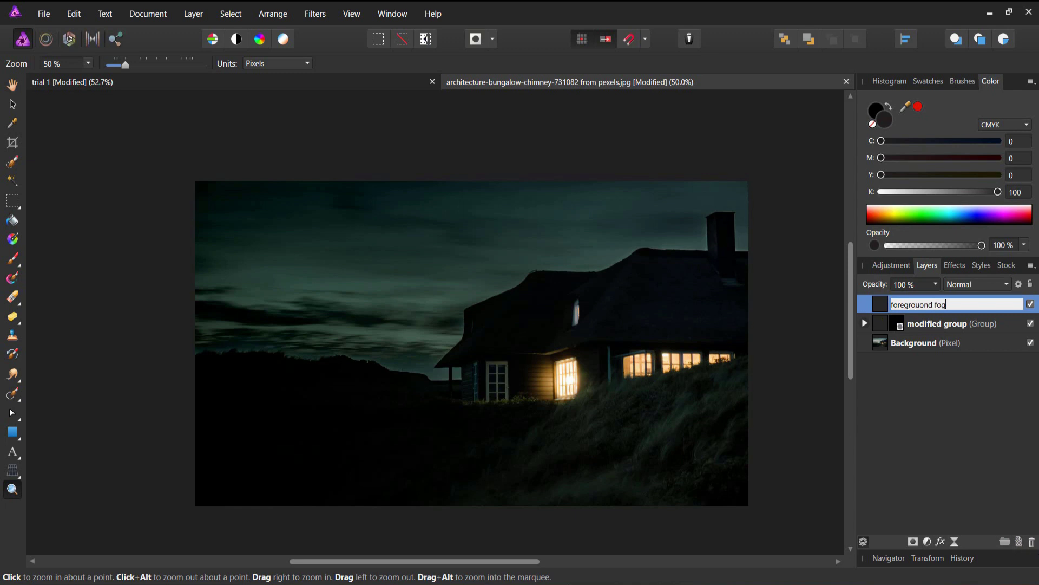
left_click(882, 307)
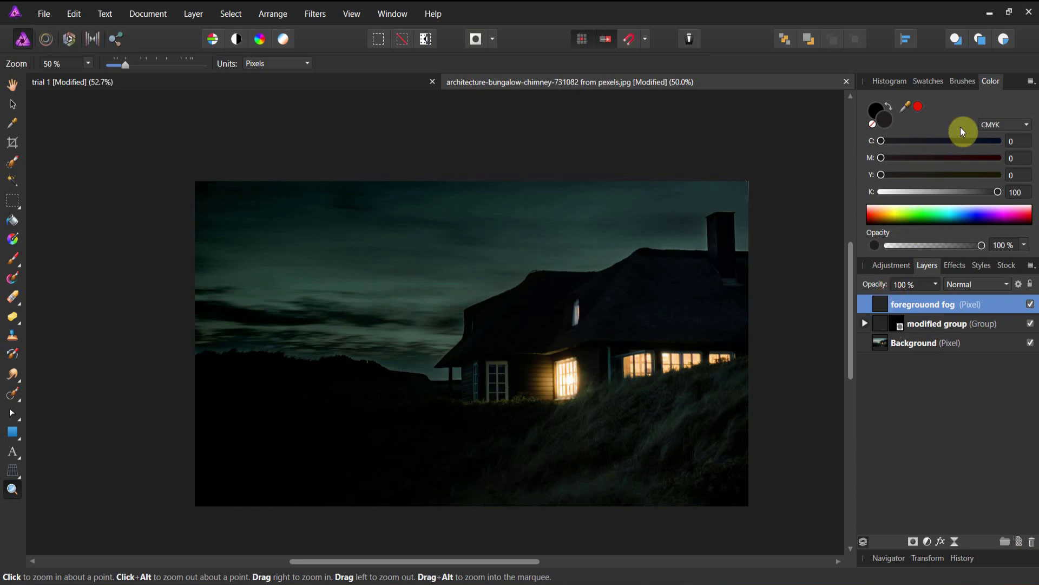
Step: Load the faint square-edged fog brush from the 7SS- Smoke and Fog Starter set for the Paint Brush tool
left_click(962, 87)
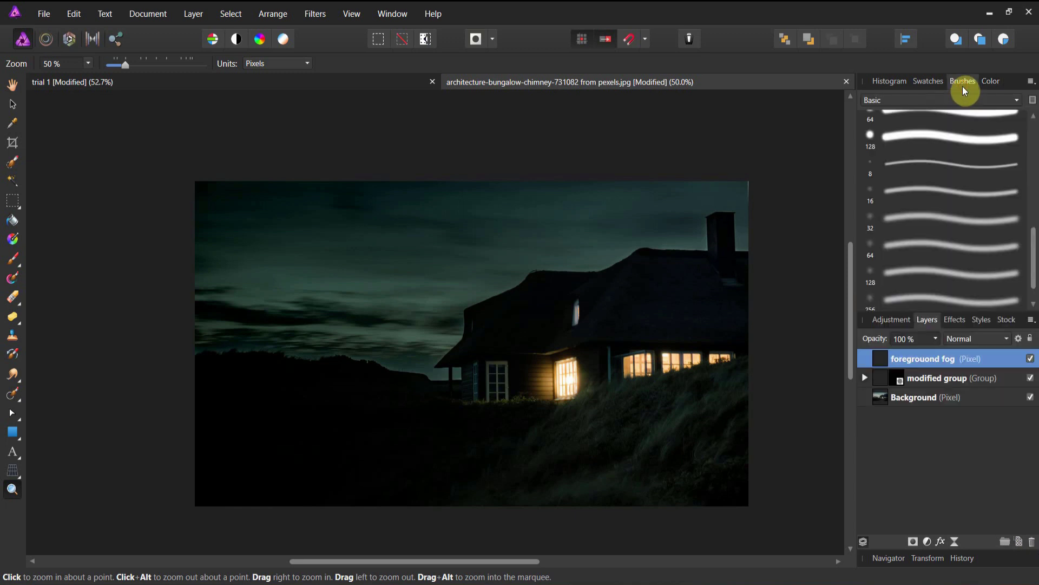
left_click(964, 100)
scroll(950, 239, "down", 4)
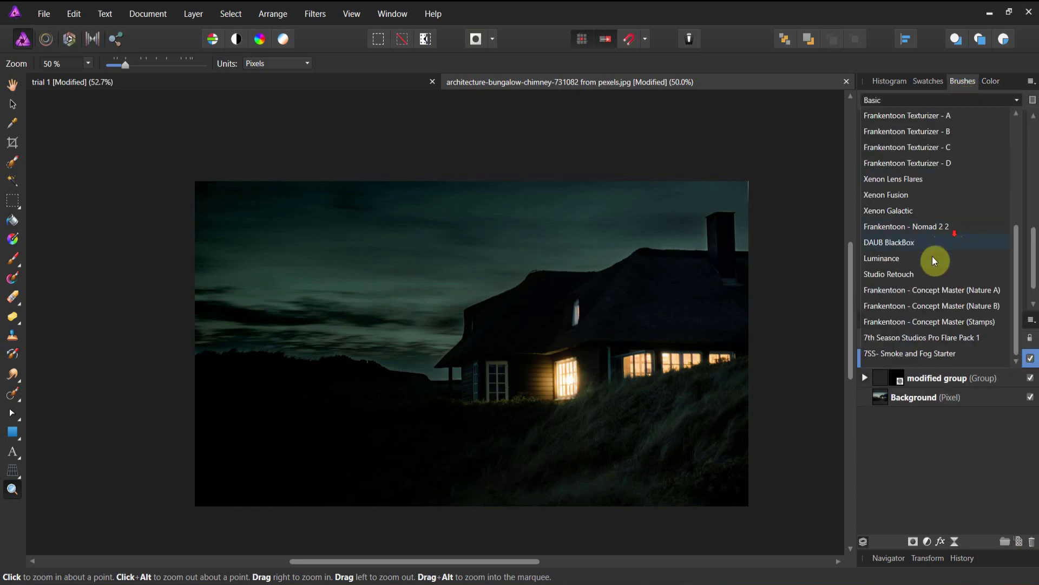
left_click(924, 353)
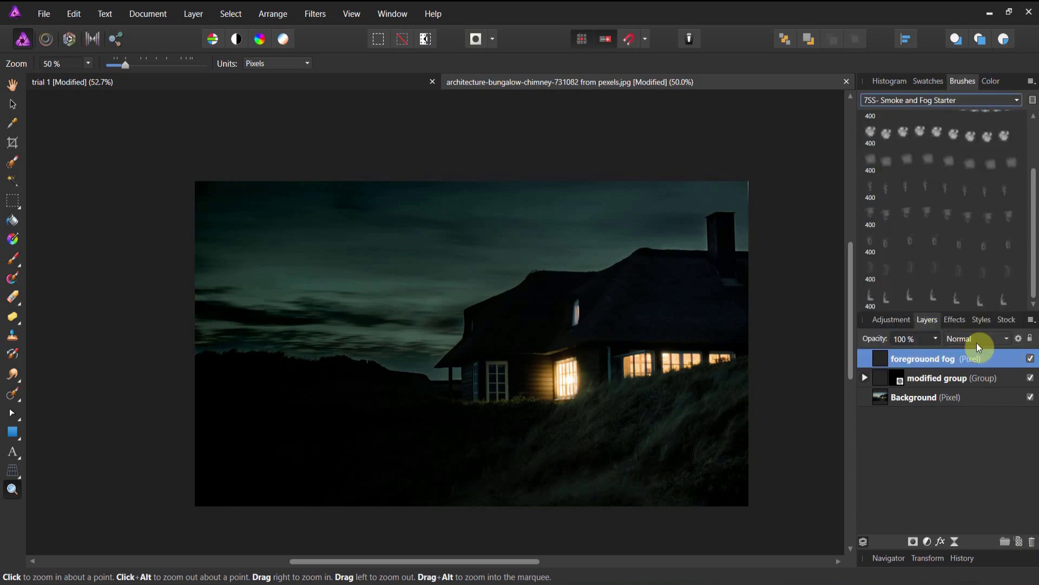
left_click(888, 161)
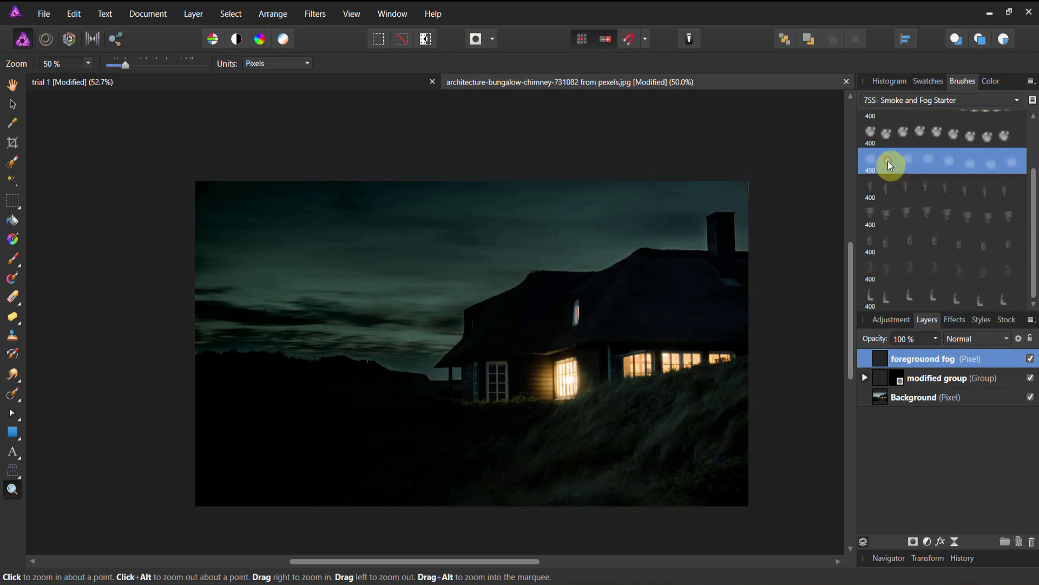
left_click(13, 260)
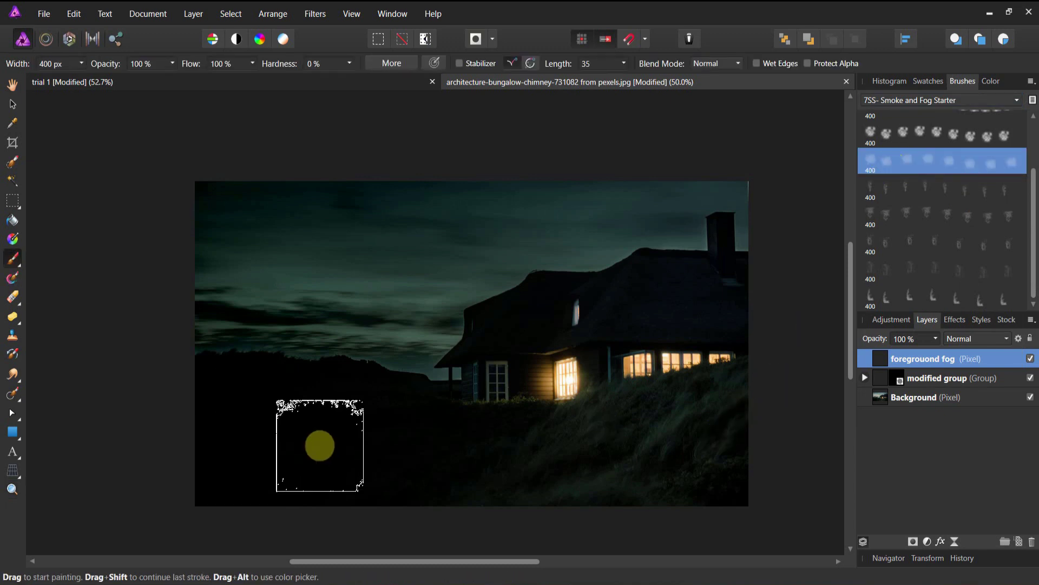
Step: Sample a dark green from the grassy slope as the paint colour and lighten it to hex 293A31
left_click(991, 82)
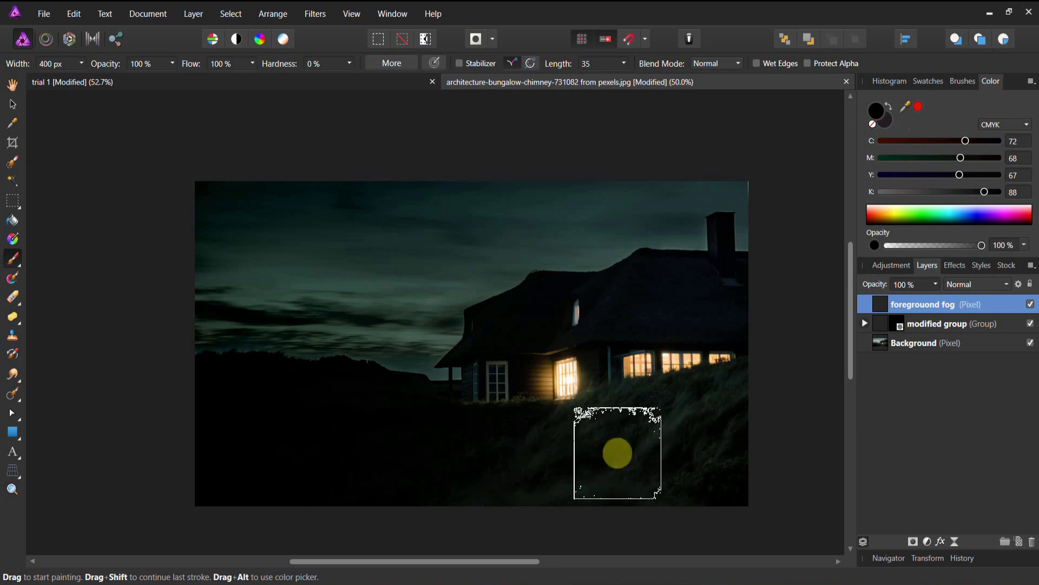
left_click_drag(906, 107, 661, 434)
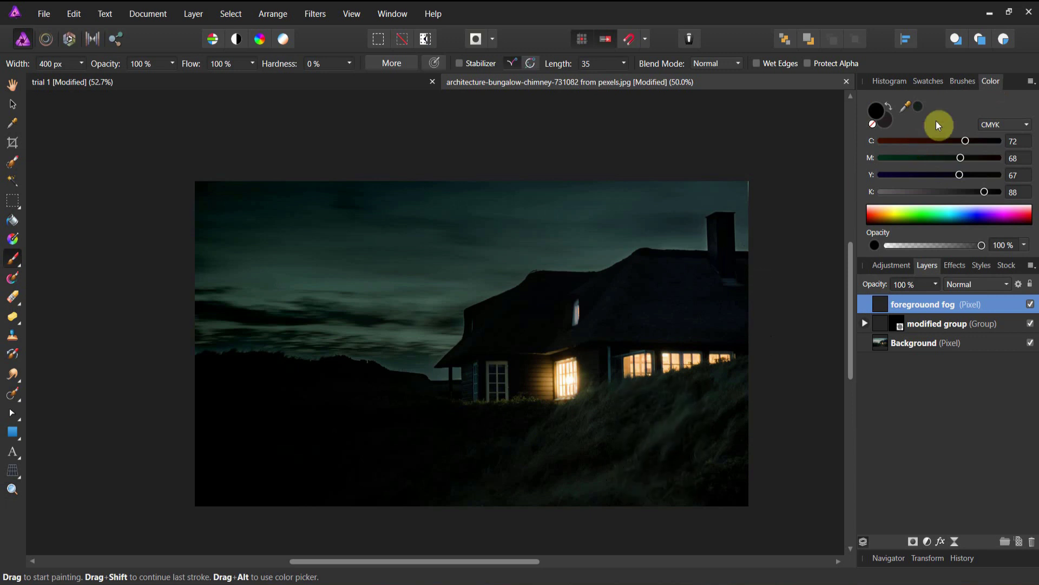
left_click(914, 109)
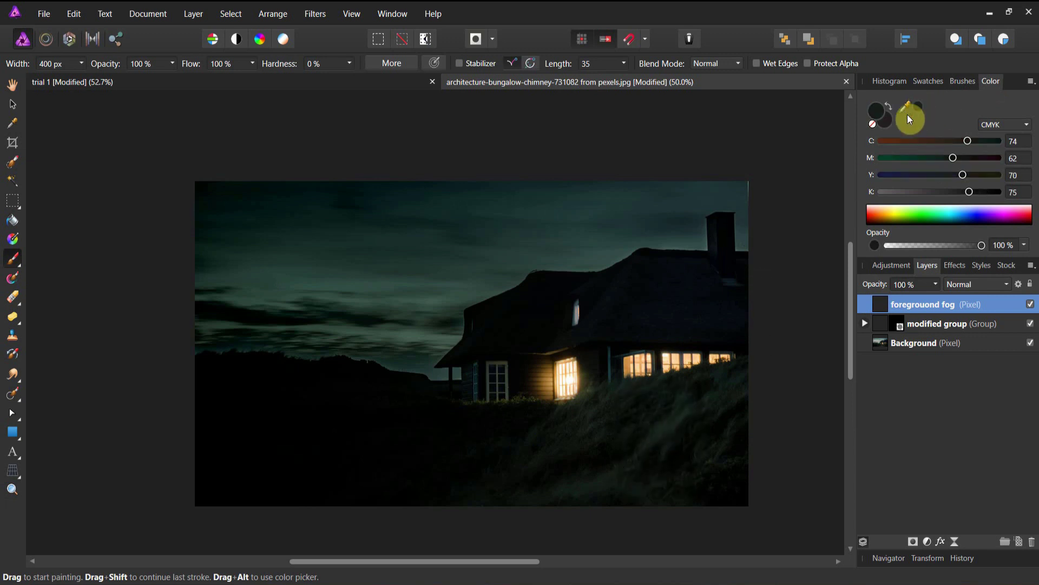
double_click(877, 112)
left_click_drag(372, 389, 372, 366)
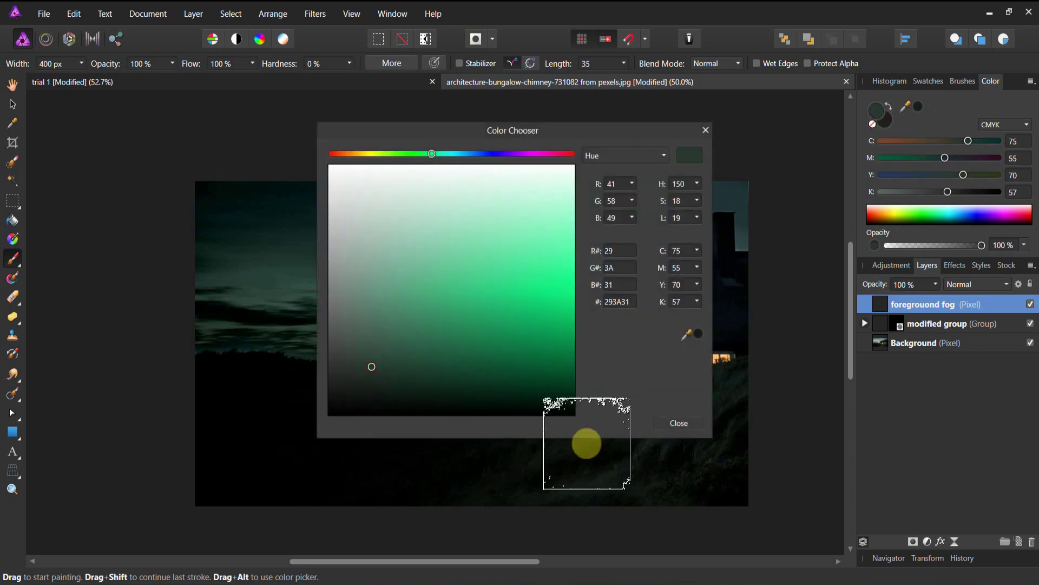
left_click(678, 423)
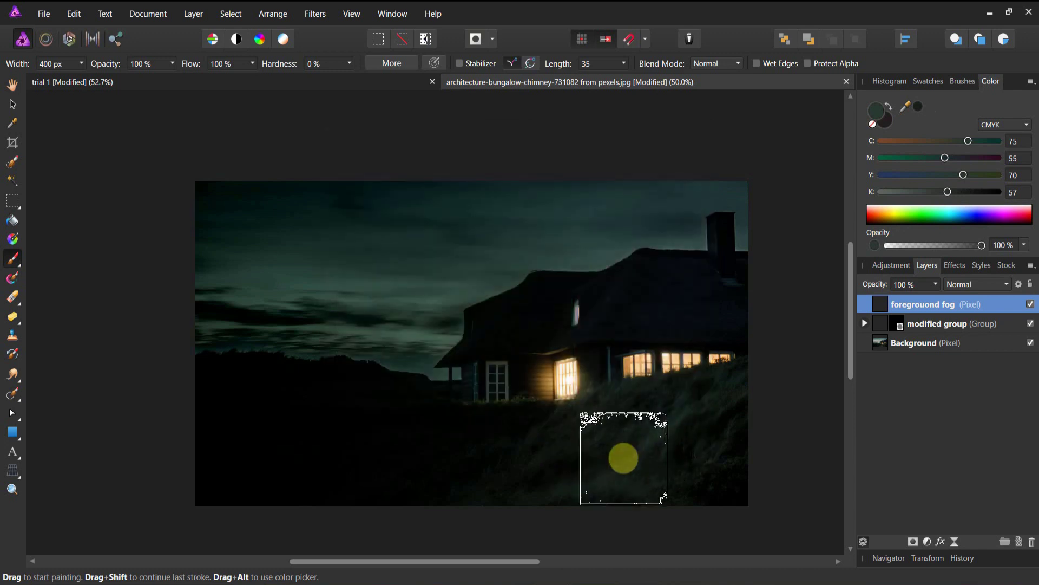
Step: Stamp soft fog over the grass across the foreground with a 925.2 px brush at 100% opacity and flow
left_click_drag(624, 458, 657, 453)
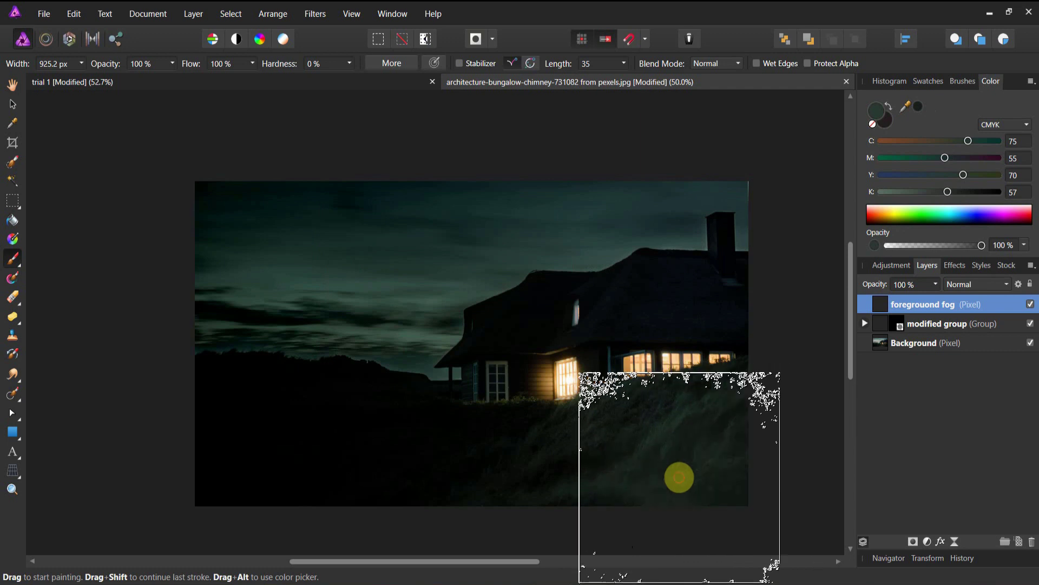
mouse_move(685, 476)
left_mouse_down()
mouse_move(487, 535)
mouse_move(580, 529)
mouse_move(623, 505)
mouse_move(670, 501)
mouse_move(741, 508)
left_mouse_up()
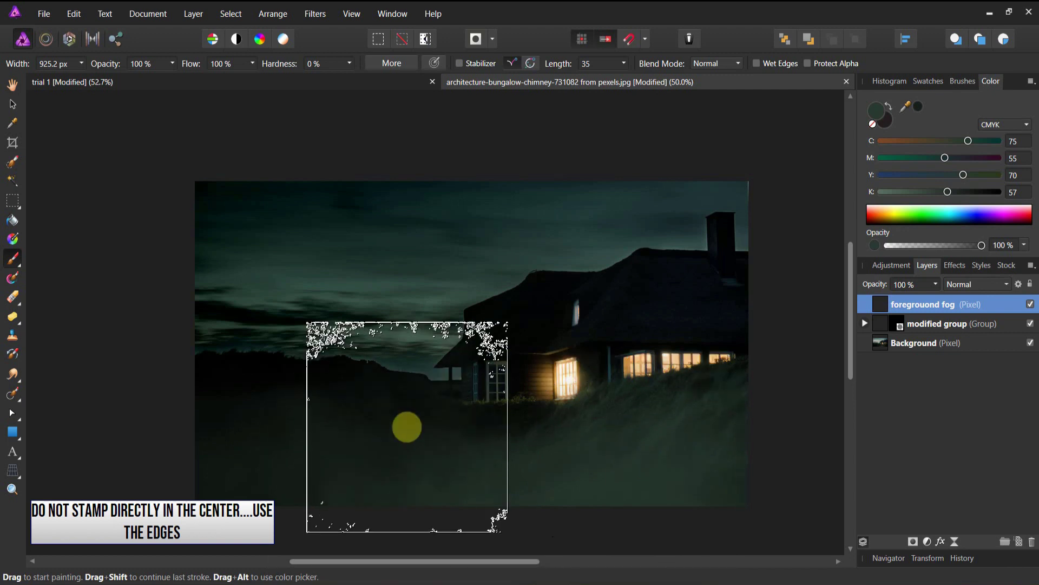
Step: Lighten the fog paint colour to a mid green of CMYK 73, 45, 67, 33
left_click(881, 117)
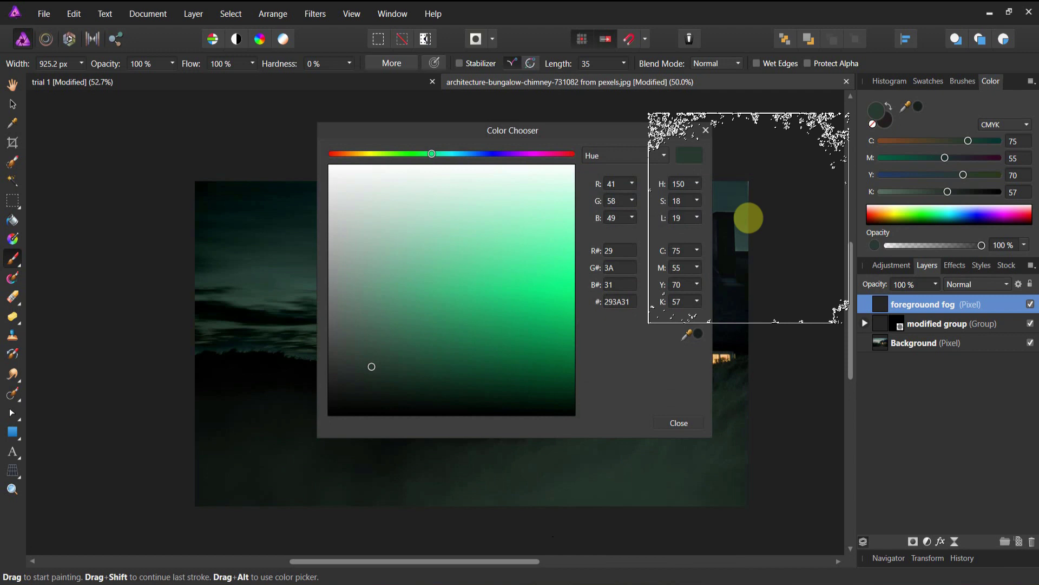
left_click_drag(373, 371, 387, 349)
left_click(671, 423)
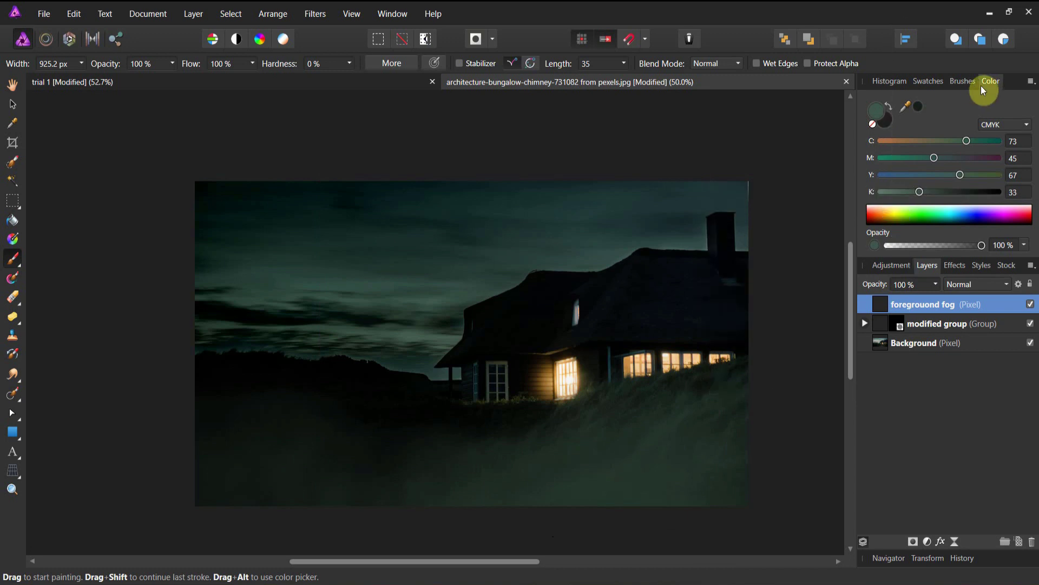
Step: Switch to the denser puffy smoke brush, enlarge it to 699.6 px and stamp fog in the photo's lower left corner
left_click(964, 82)
left_click(908, 144)
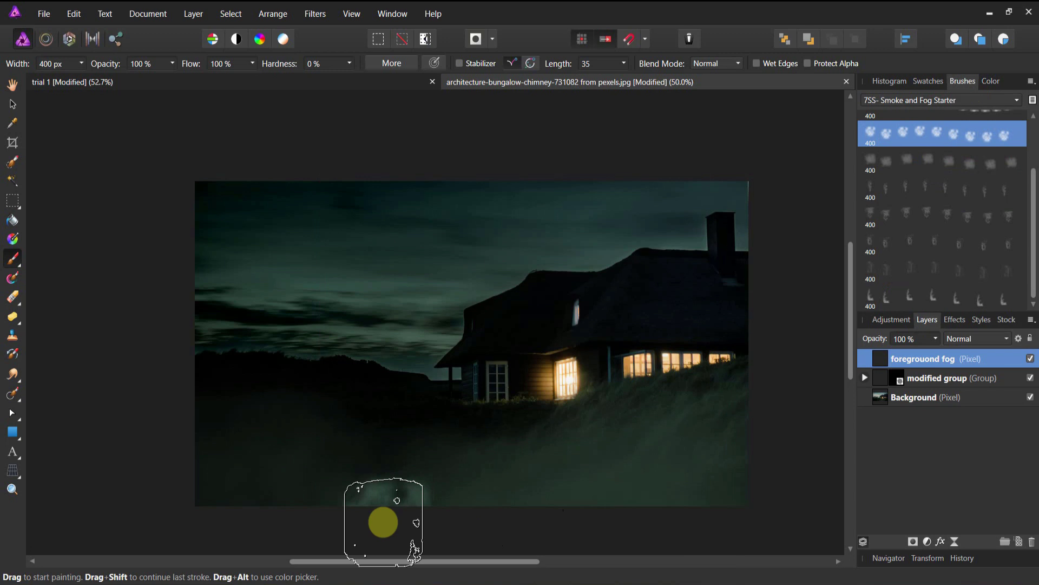
key("bracketright")
key("bracketright")
key("bracketright")
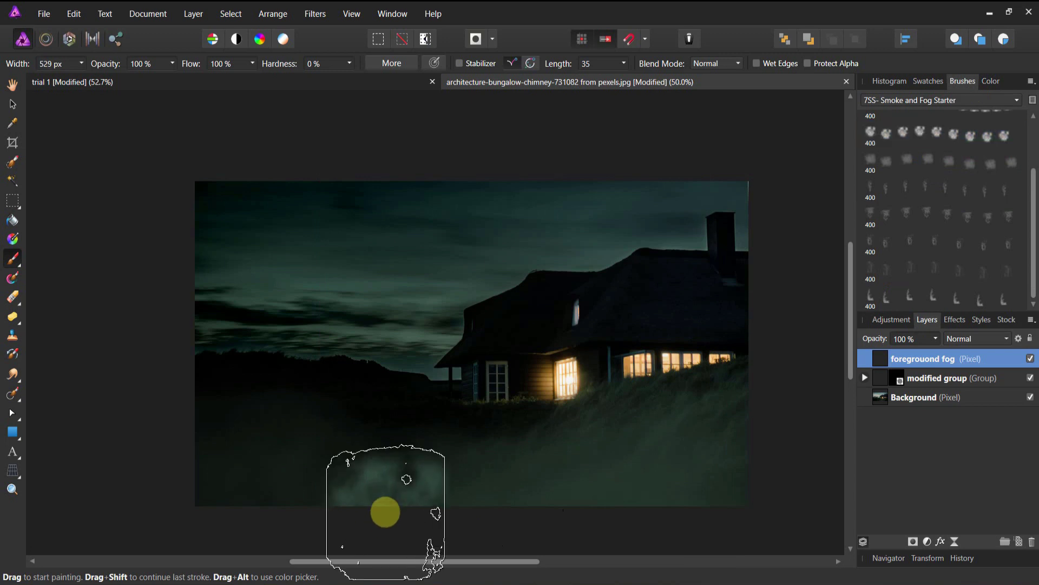
key("bracketright")
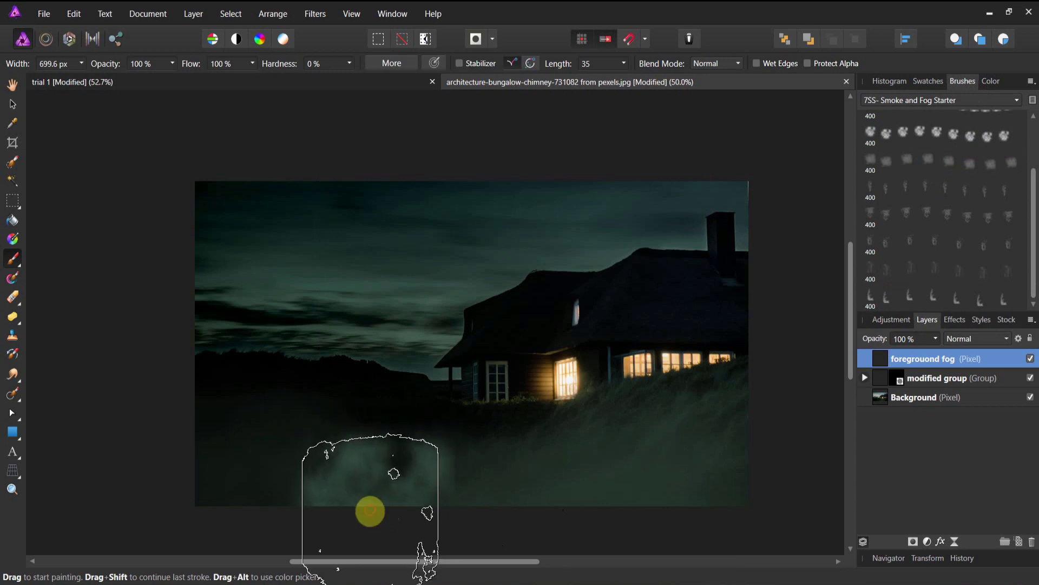
left_click_drag(310, 525, 227, 534)
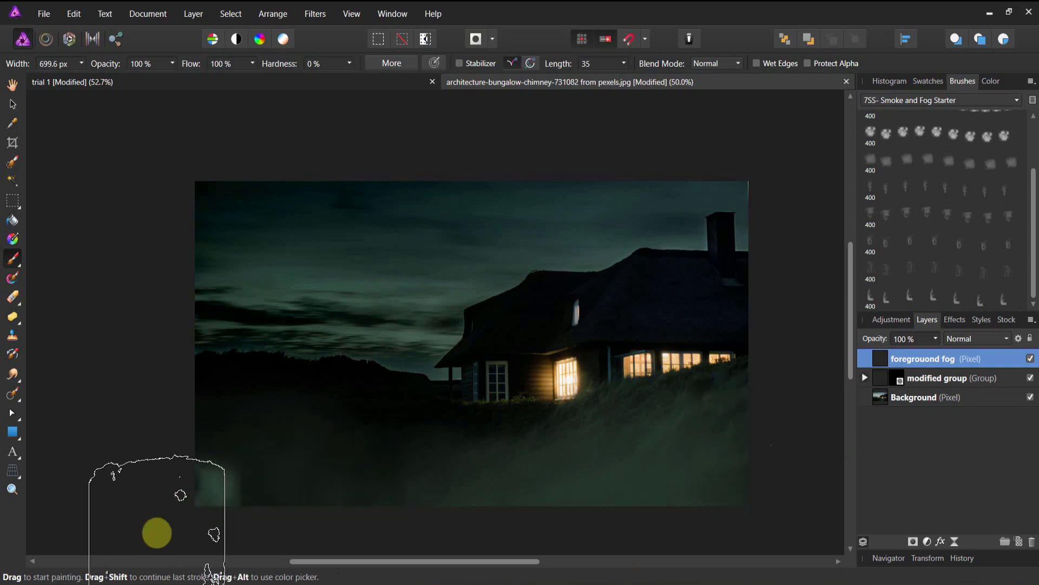
left_click_drag(157, 533, 310, 528)
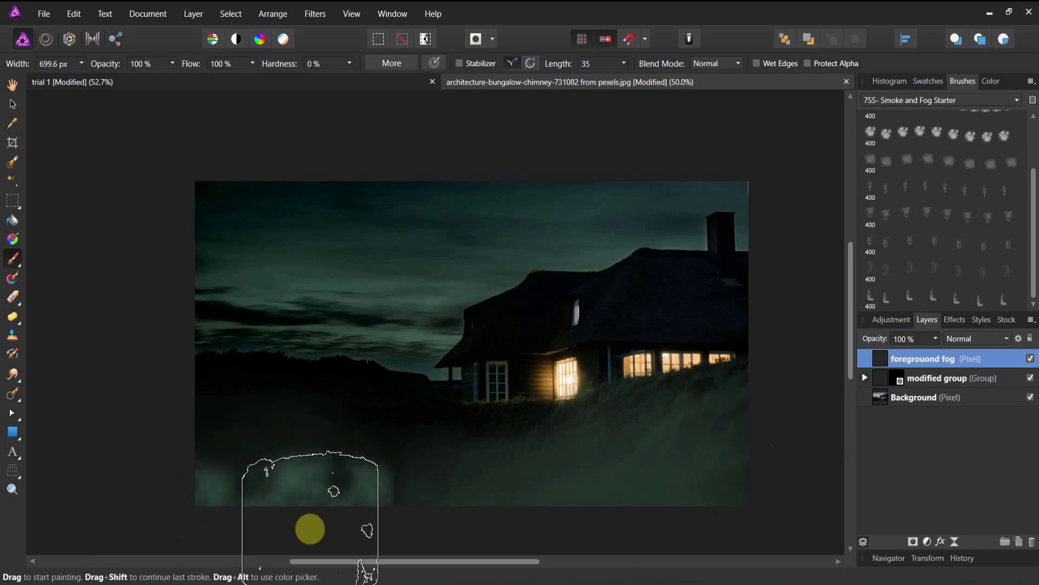
Step: Enlarge the smoke brush to 1407.2 px and build up denser fog along the photo's bottom edge
key("bracketright")
key("bracketright")
key("bracketright")
key("bracketright")
key("bracketright")
key("bracketright")
key("bracketright")
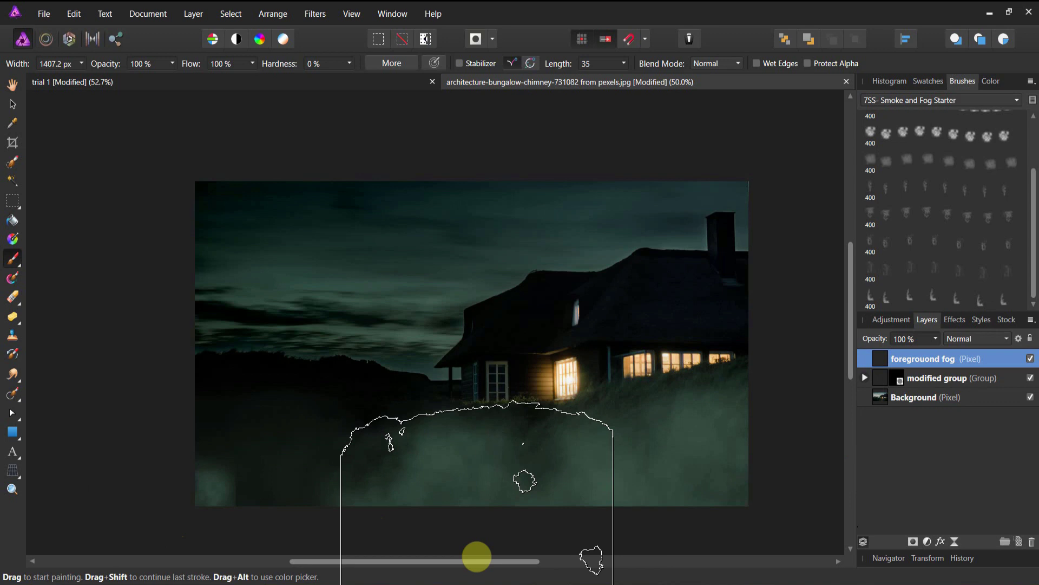
scroll(530, 509, "down", 3)
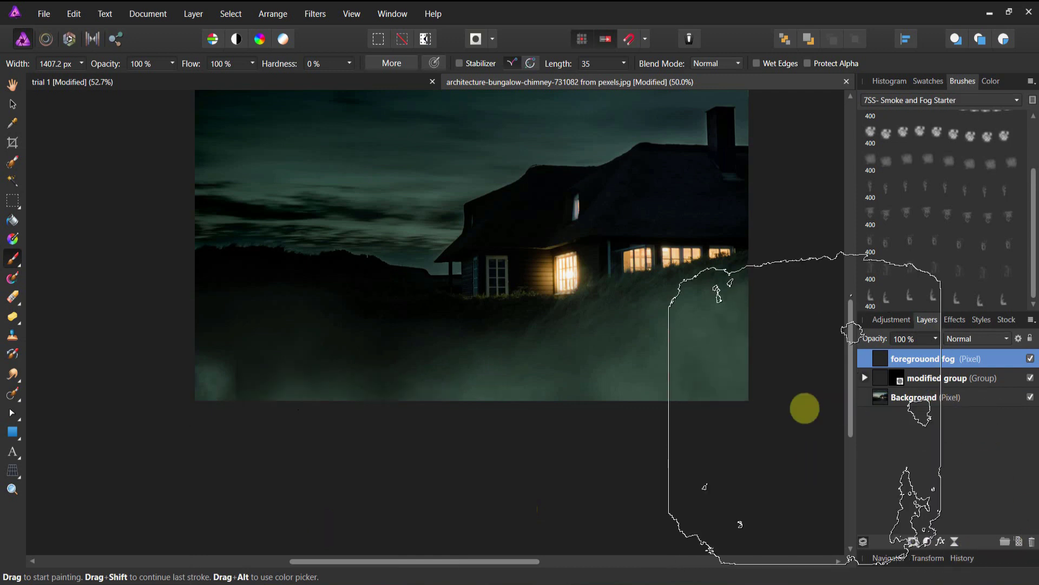
Step: Add a pixel layer above the foreground fog layer and name it "mid fog"
left_click(13, 103)
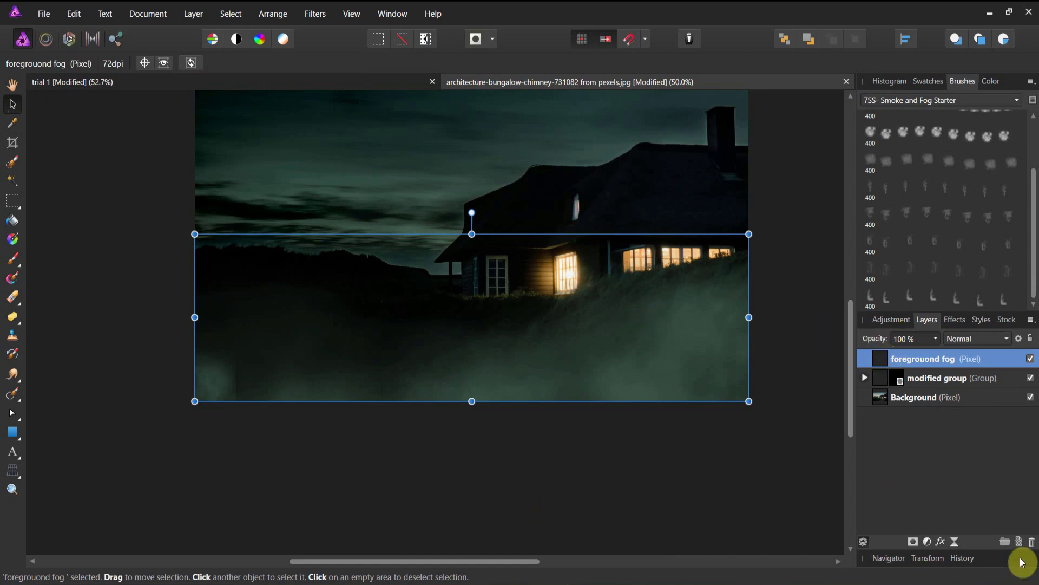
left_click(1018, 541)
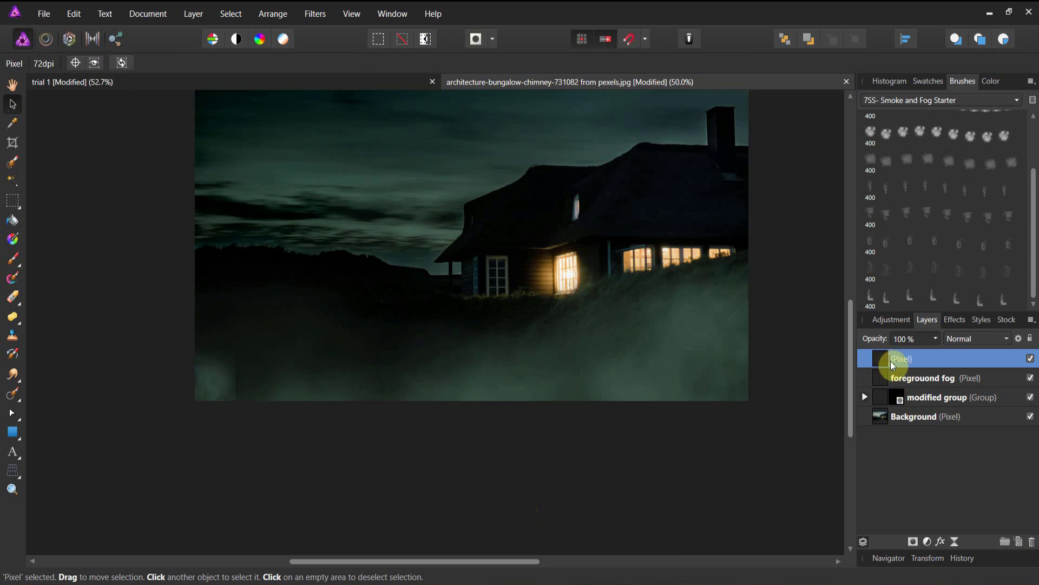
double_click(895, 361)
type("mid fog")
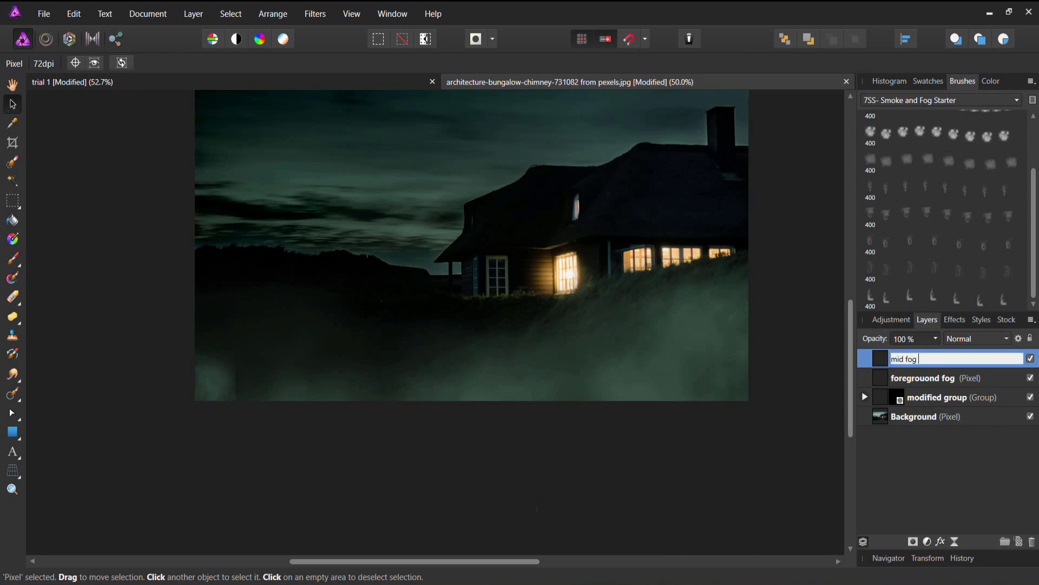
left_click(880, 358)
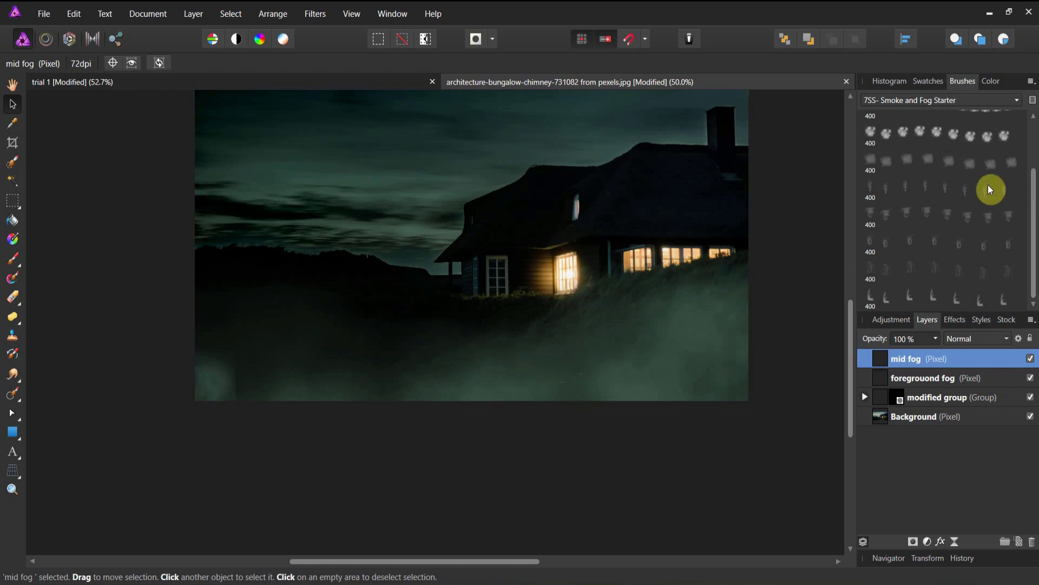
Step: Load the narrow wispy 400 px brush from the smoke and fog set for the Paint Brush tool
scroll(987, 189, "up", 2)
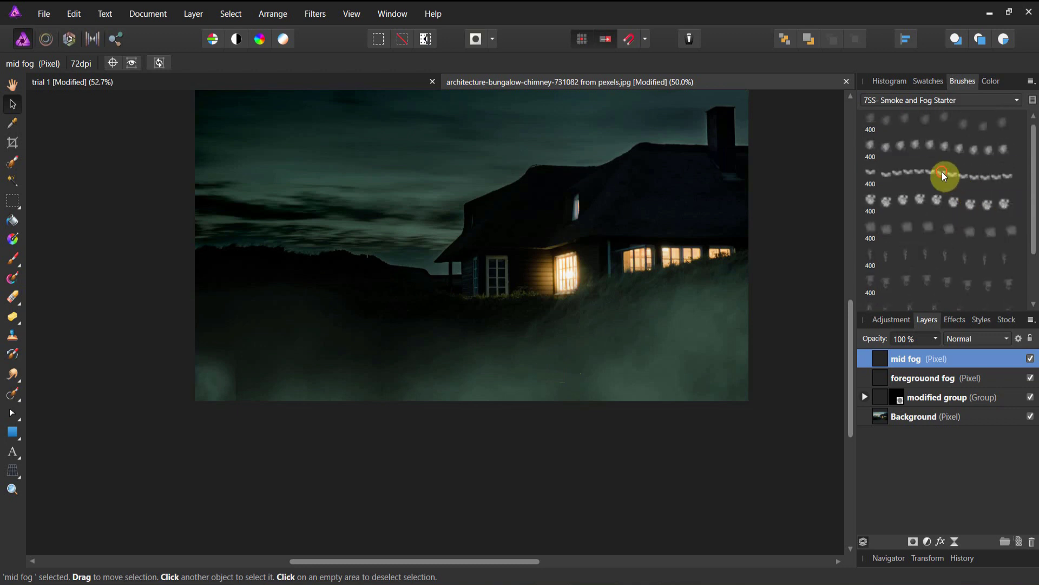
left_click(943, 176)
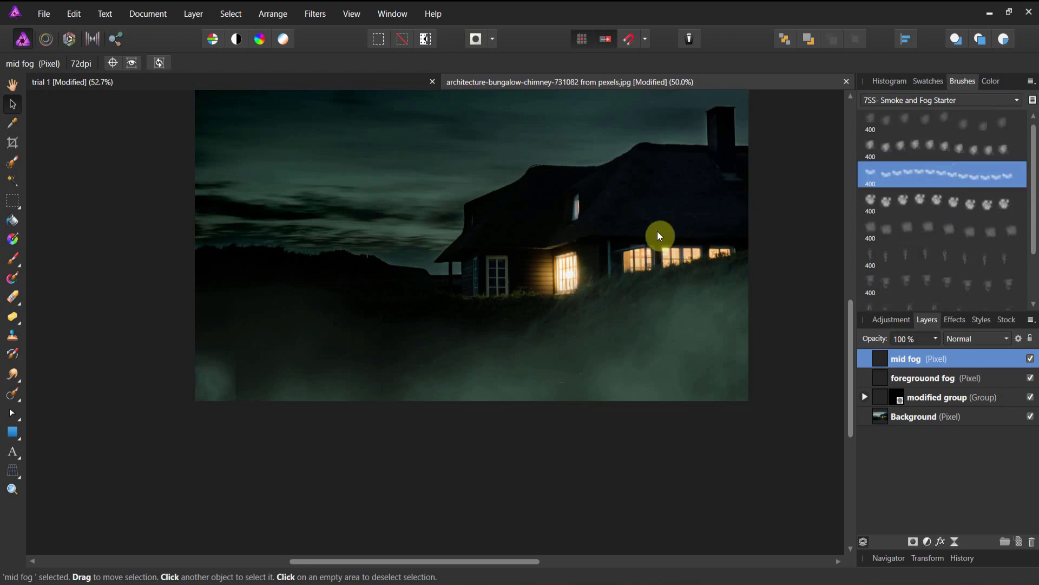
left_click(12, 260)
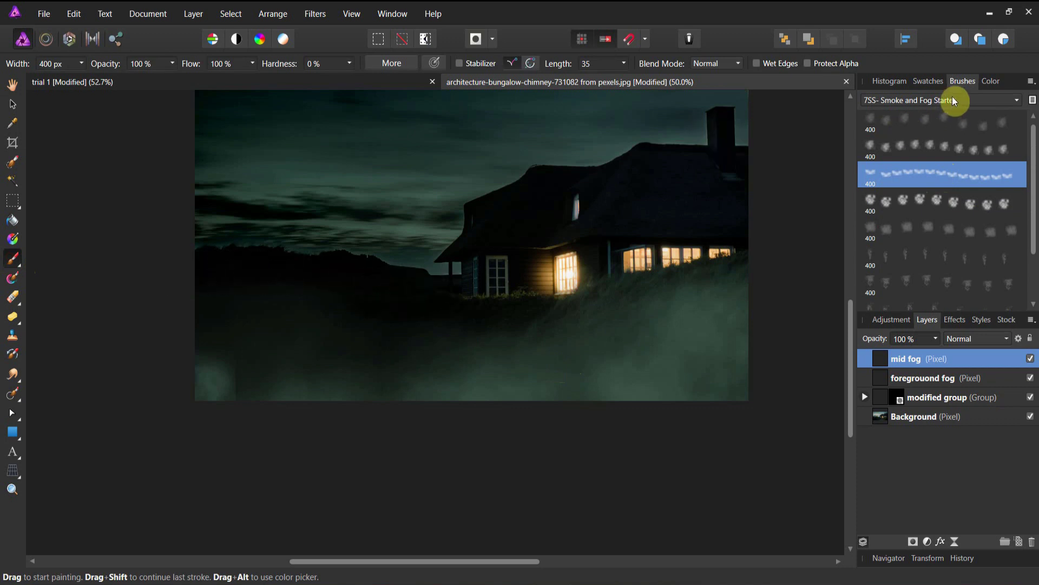
Step: Change the paint colour to a dark navy blue of CMYK 94, 80, 48, 53
left_click(991, 81)
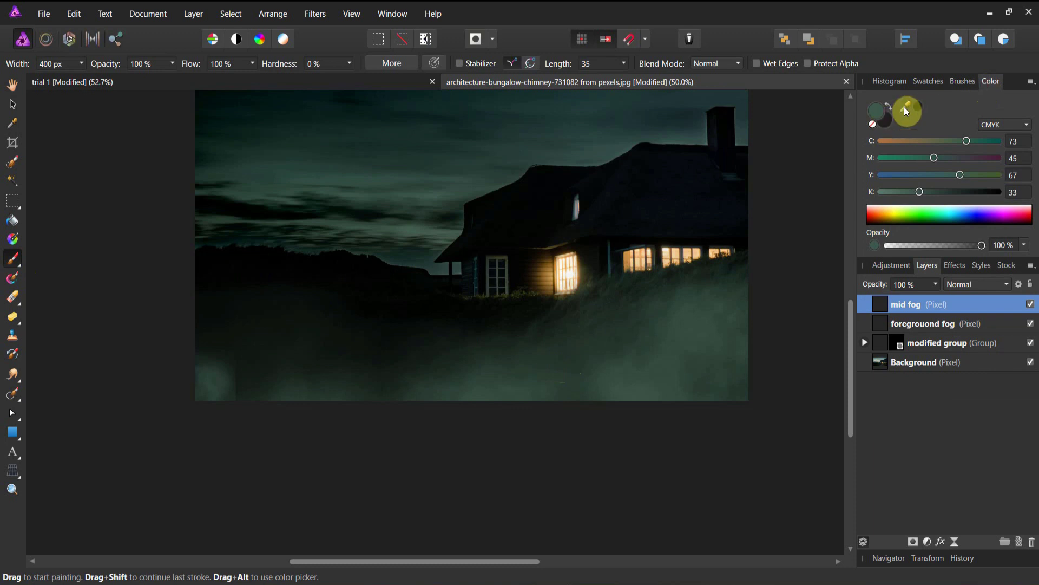
left_click_drag(882, 116, 900, 134)
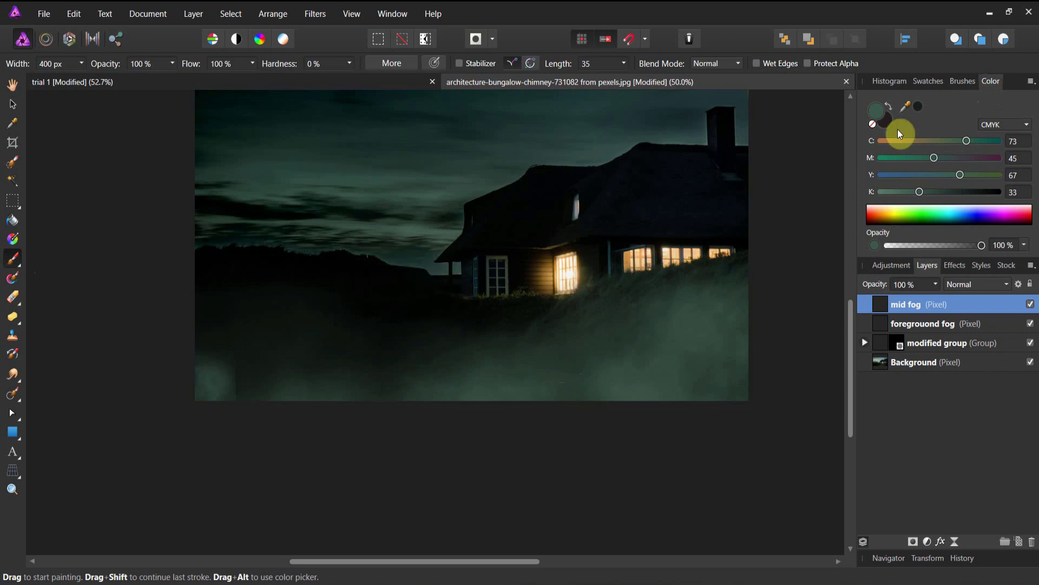
left_click_drag(953, 178, 897, 175)
double_click(876, 113)
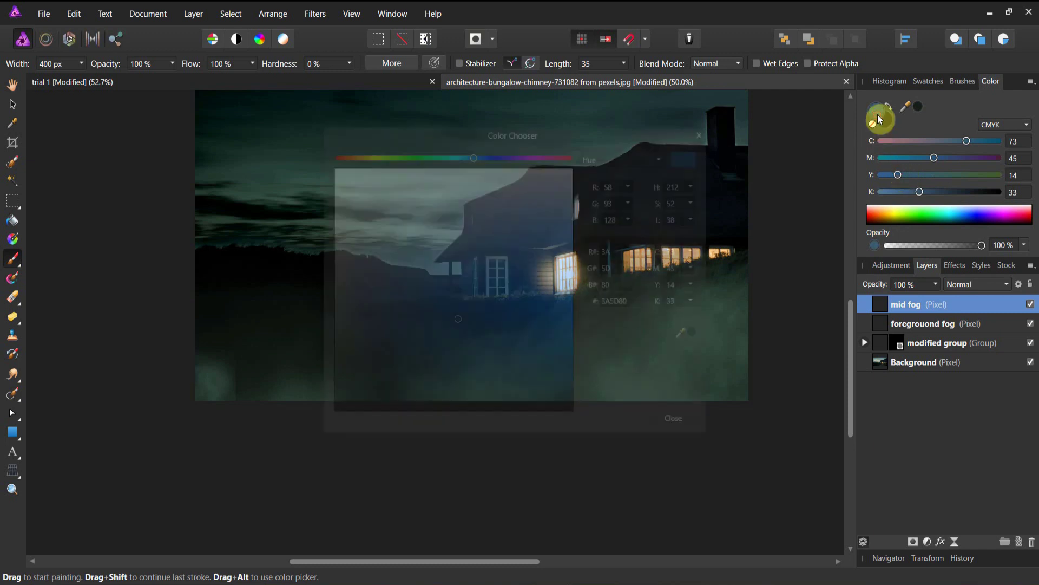
left_click_drag(457, 321, 474, 377)
left_click(686, 423)
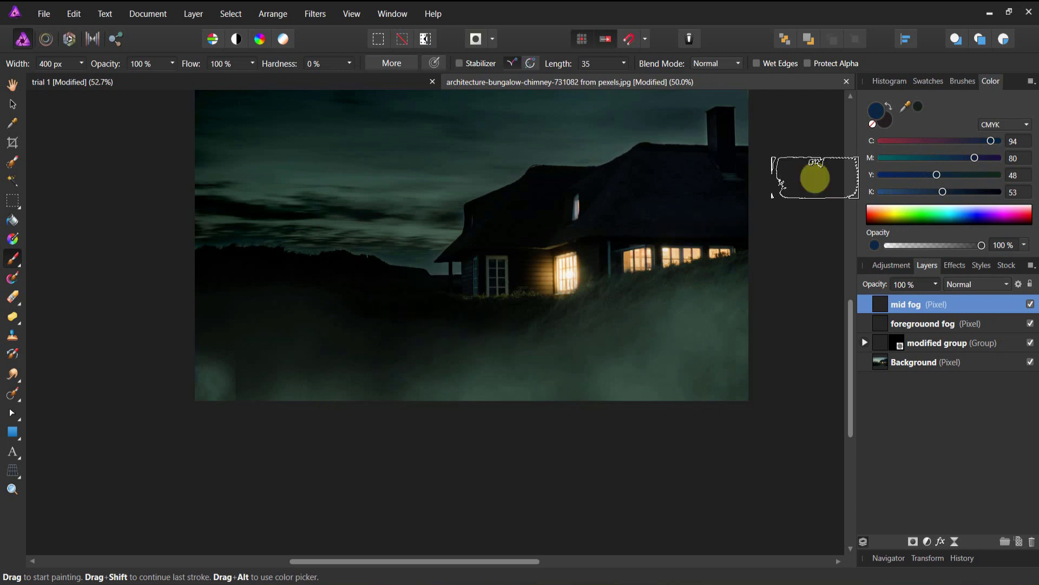
Step: Darken the paint colour to a navy blue of CMYK 93, 81, 51, 64
double_click(872, 120)
left_click_drag(483, 359, 506, 392)
left_click(705, 130)
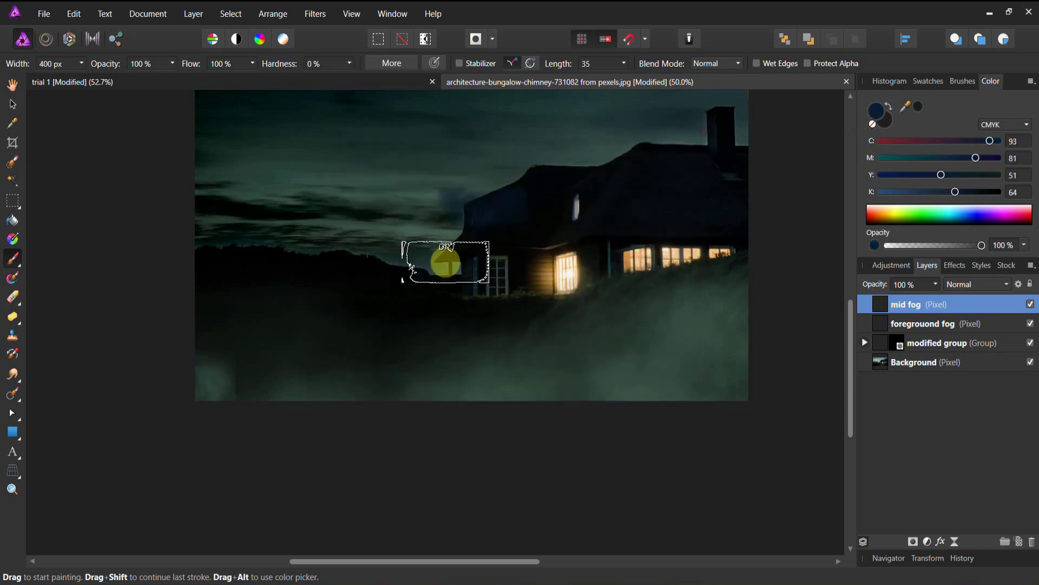
Step: Paint navy fog on the mid fog layer across the dark hills beside the house, enlarging the brush to 608.3 px
mouse_move(441, 277)
left_mouse_down()
mouse_move(392, 304)
mouse_move(211, 299)
mouse_move(232, 298)
left_mouse_up()
key("bracketright")
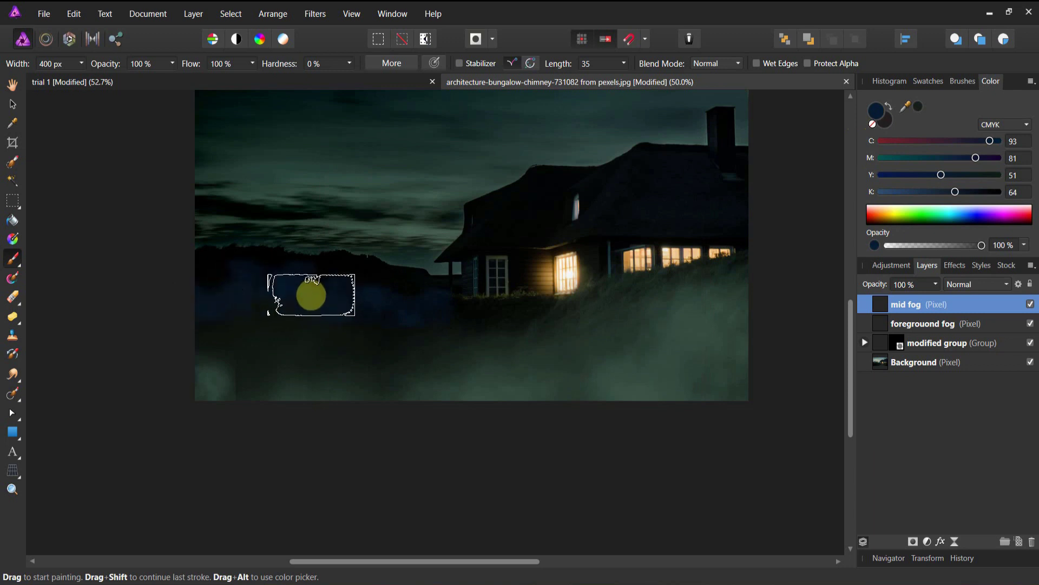
key("bracketright")
key("bracketright")
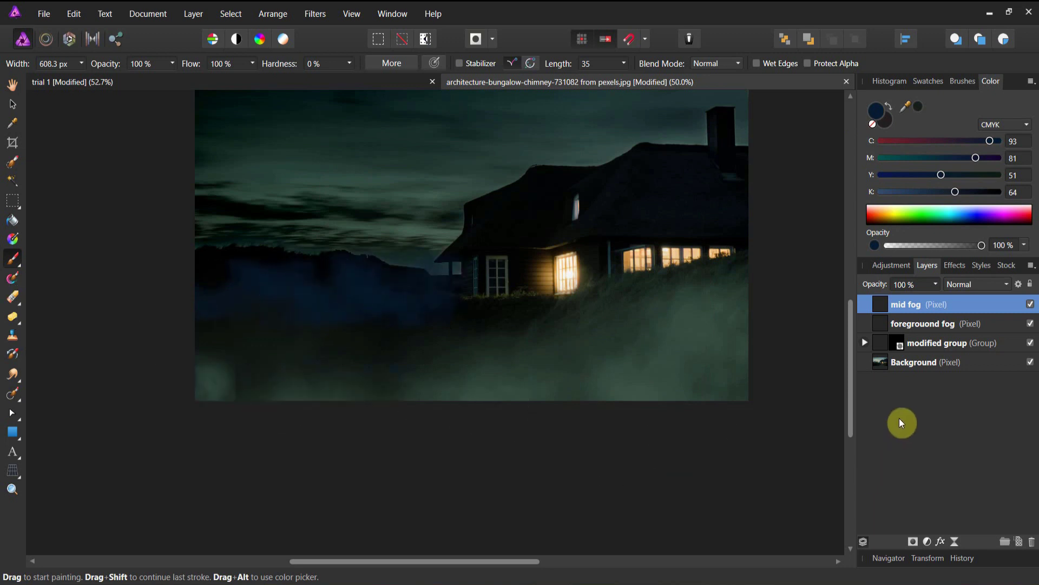
left_click_drag(896, 324, 895, 317)
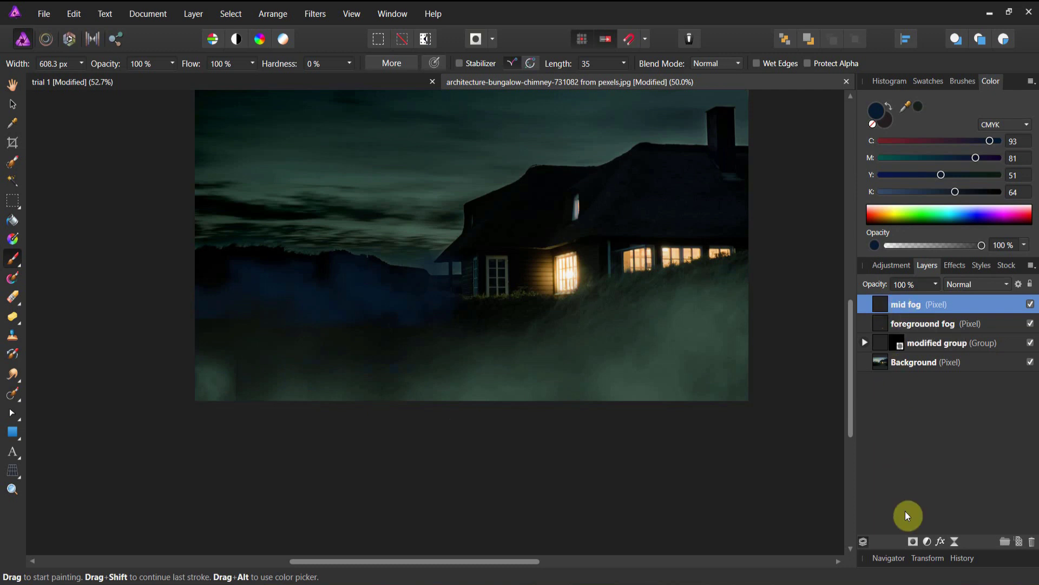
Step: Add an HSL adjustment and nest it inside the mid fog layer so it affects only that fog
left_click(925, 540)
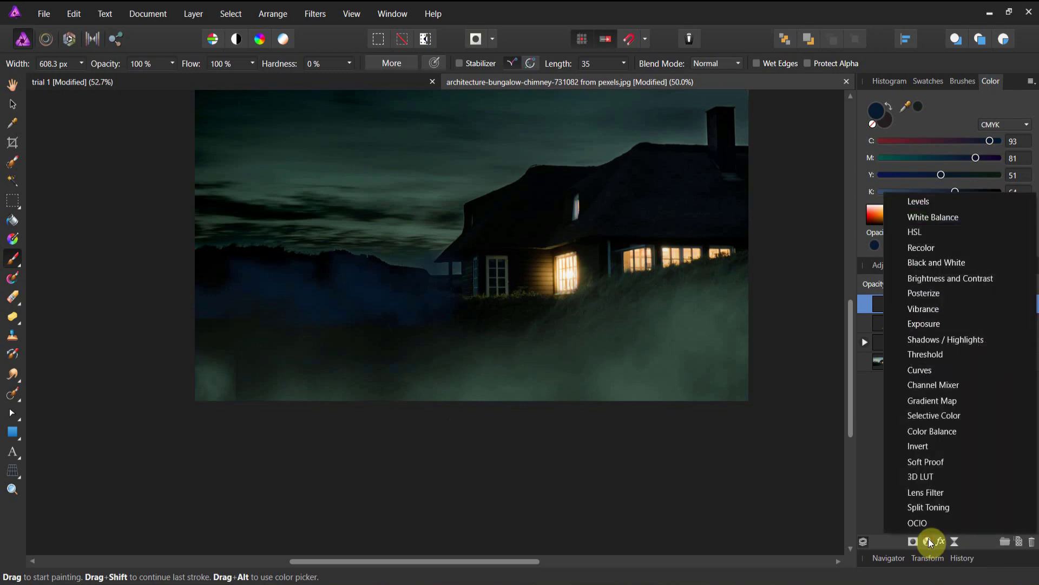
left_click(924, 238)
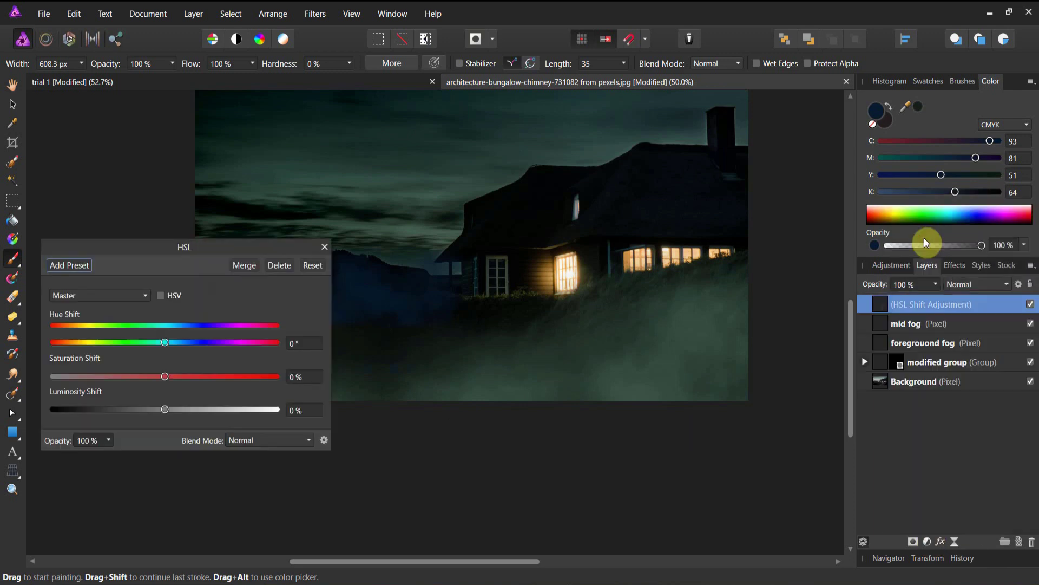
left_click(865, 361)
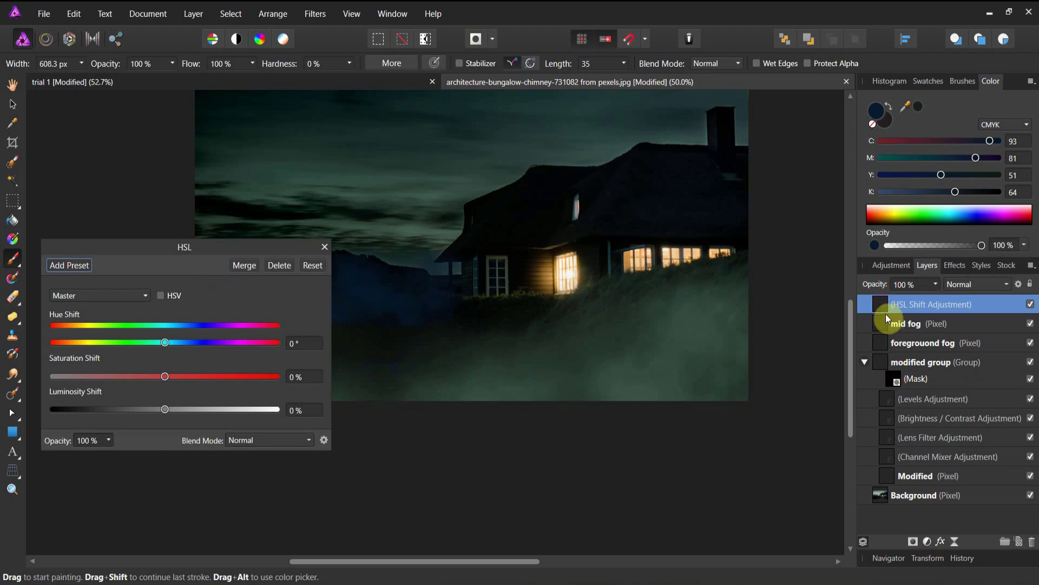
left_click_drag(882, 304, 895, 329)
left_click(866, 303)
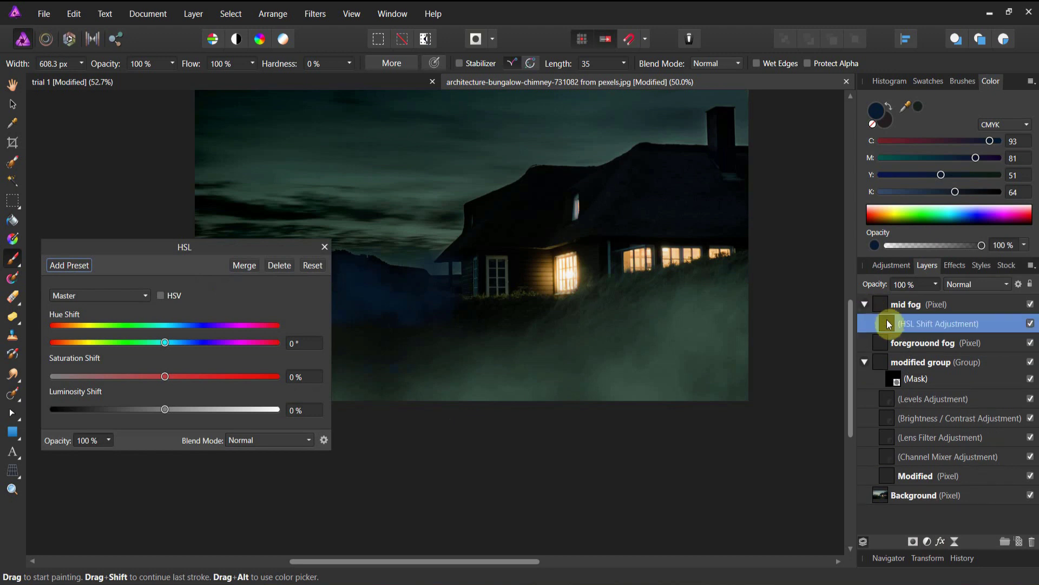
Step: Set the mid fog's HSL adjustment to hue shift 19.7°, saturation shift -15% and luminosity shift -45%
left_click_drag(245, 257, 292, 382)
left_click_drag(216, 461, 205, 463)
left_click_drag(210, 502, 168, 507)
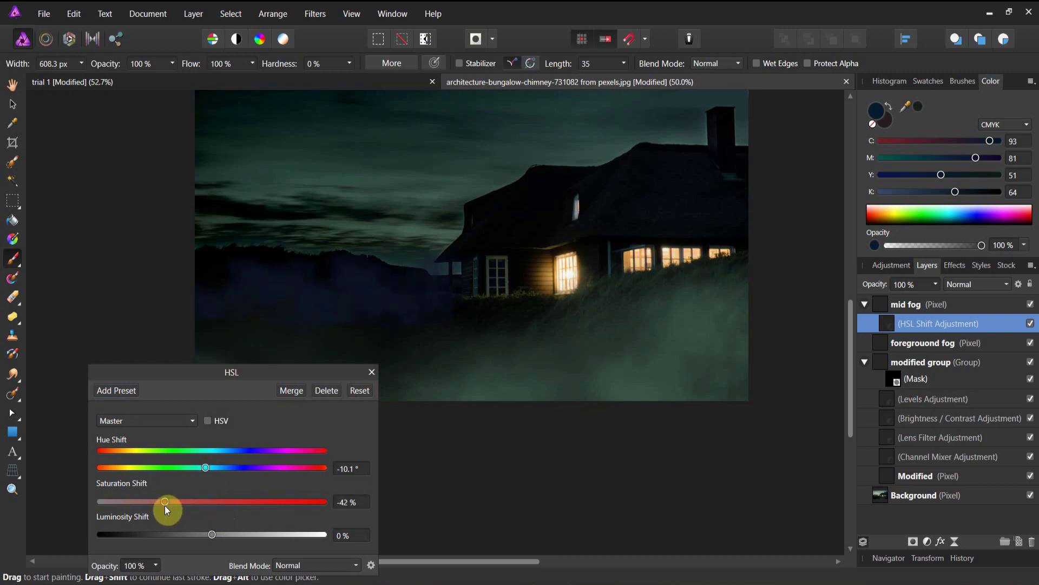
mouse_move(209, 537)
left_mouse_down()
mouse_move(177, 536)
mouse_move(177, 501)
mouse_move(250, 501)
mouse_move(224, 503)
mouse_move(219, 466)
mouse_move(217, 501)
mouse_move(196, 504)
left_mouse_up()
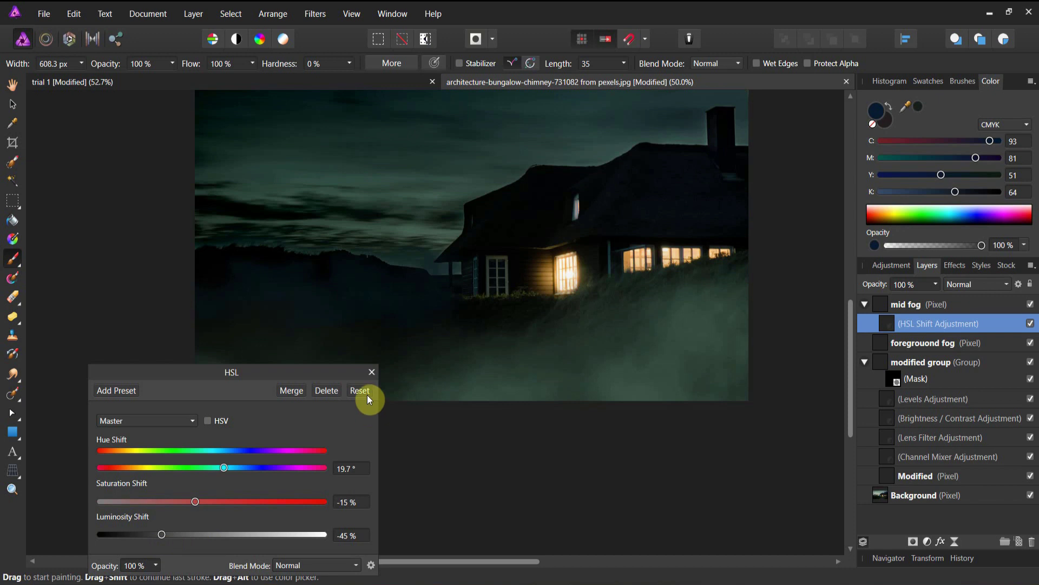
left_click(372, 373)
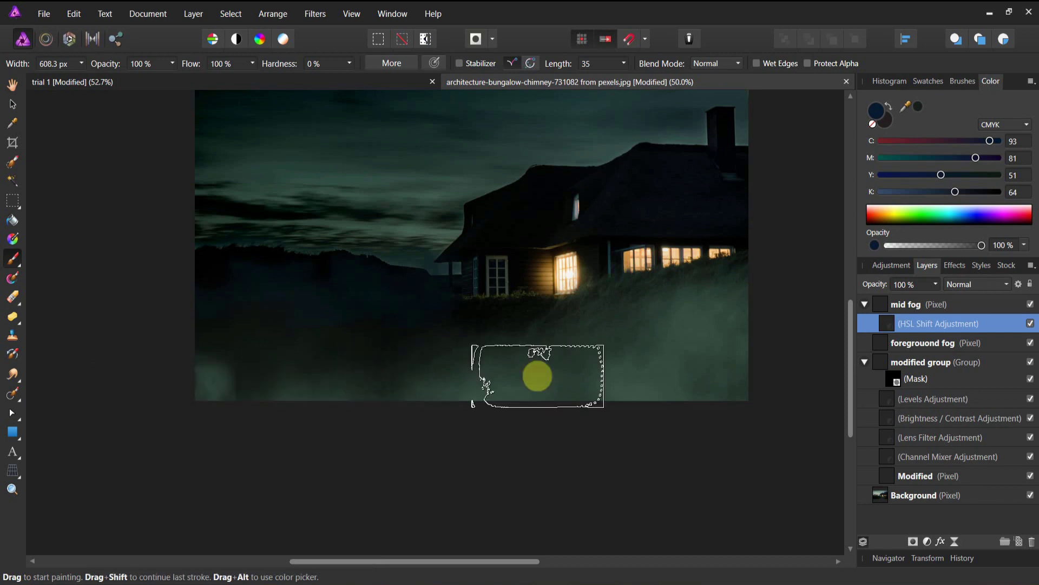
left_click(880, 328, "ctrl")
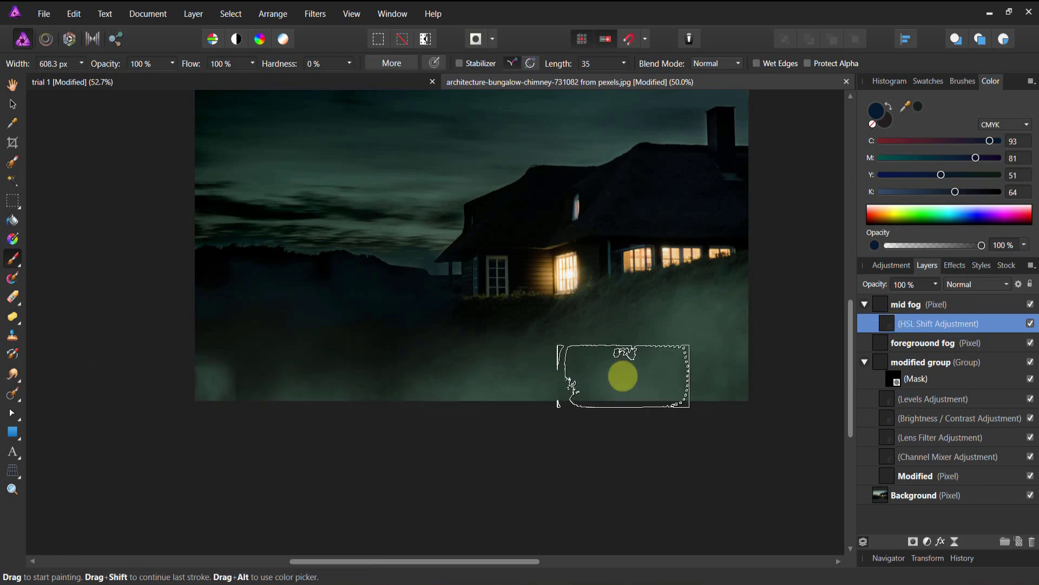
mouse_move(623, 376)
left_mouse_down()
mouse_move(432, 287)
mouse_move(350, 318)
mouse_move(420, 353)
mouse_move(737, 390)
left_mouse_up()
scroll(671, 408, "up", 2)
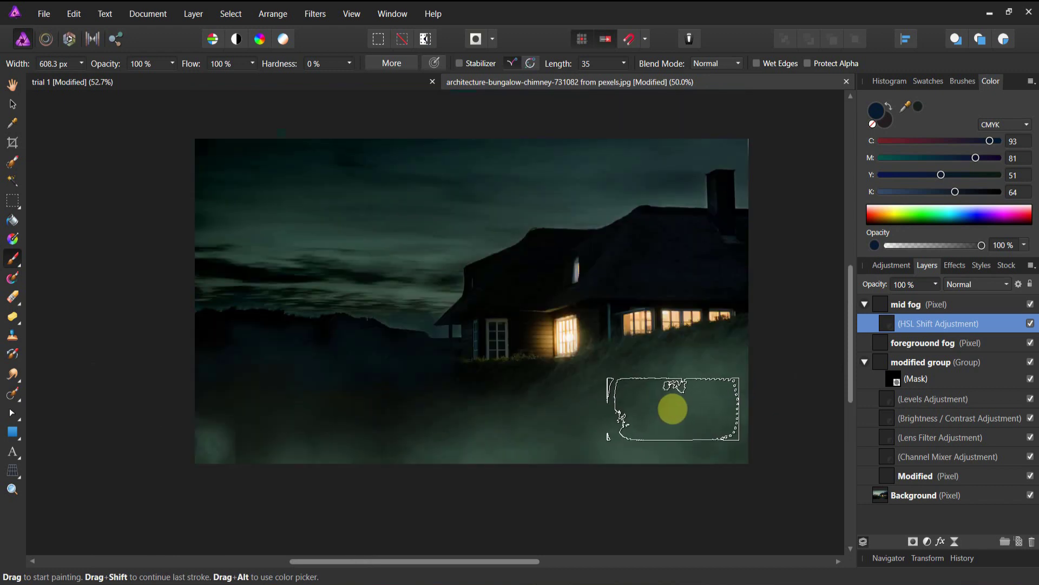
Step: Collapse the expanded layers, add a pixel layer above mid fog and name it "house fog"
left_click(865, 304)
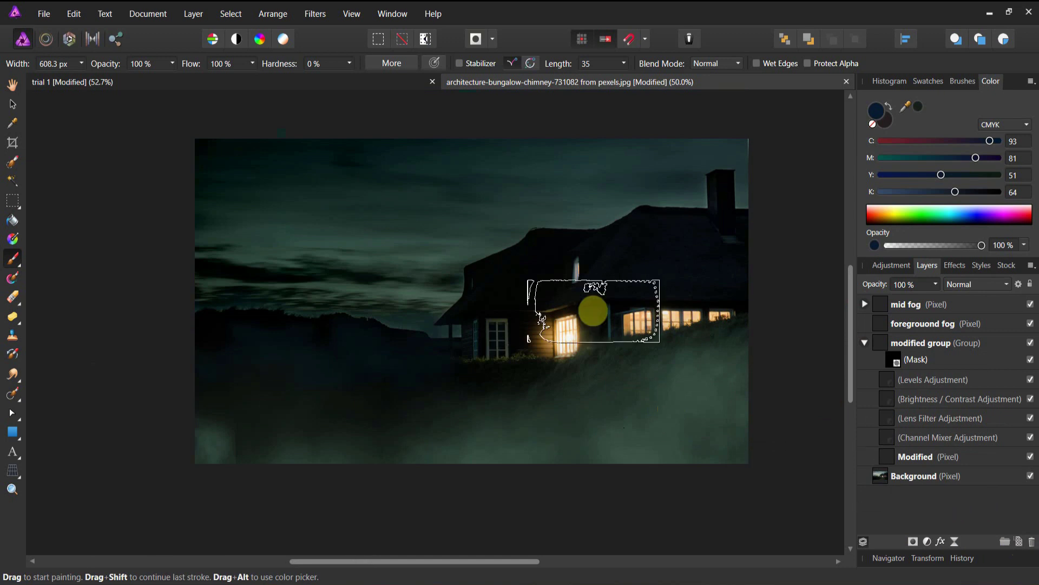
key("ctrl+d")
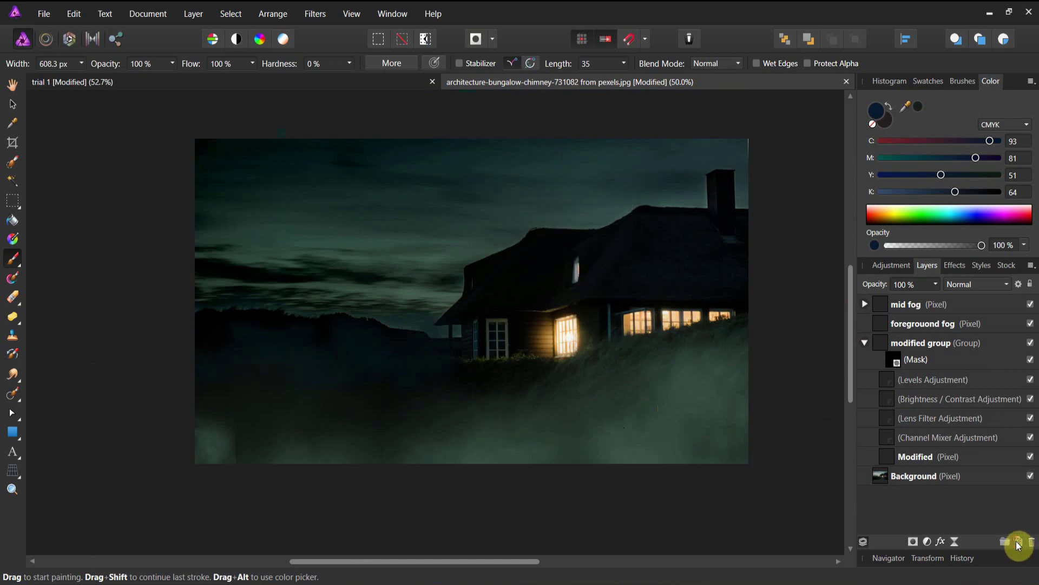
left_click(864, 342)
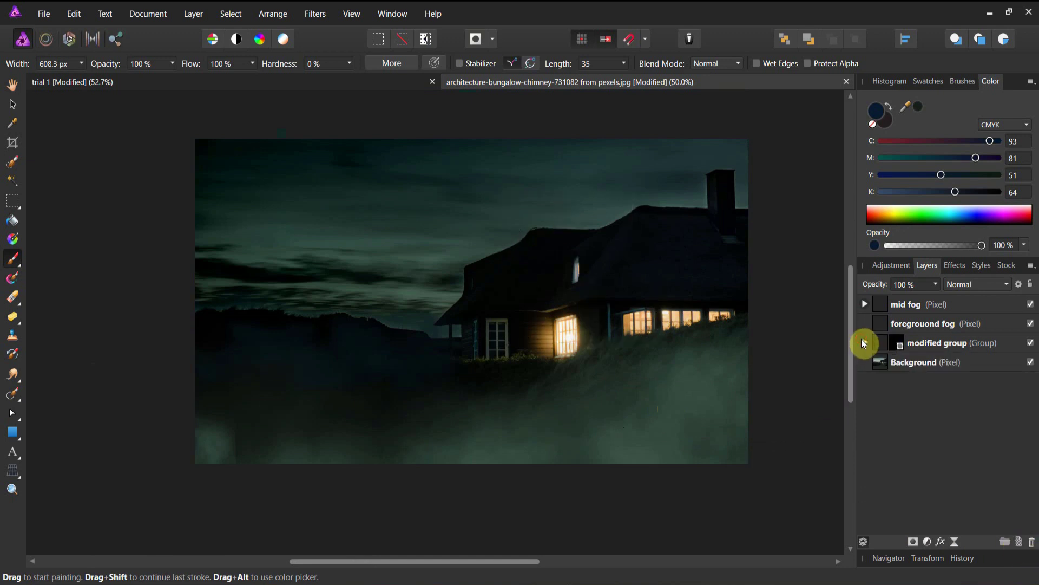
left_click(883, 304)
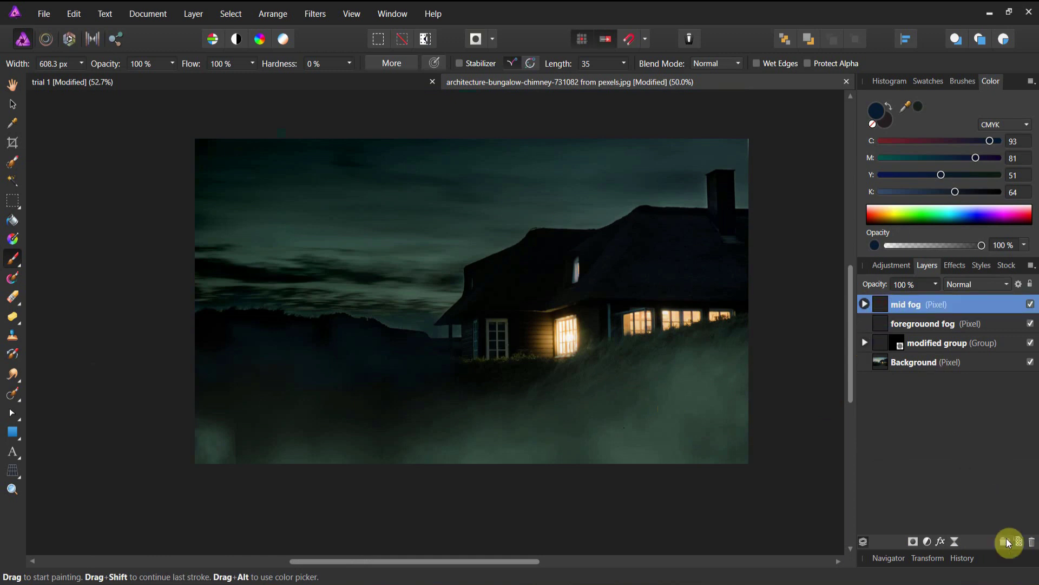
left_click(1016, 543)
double_click(893, 304)
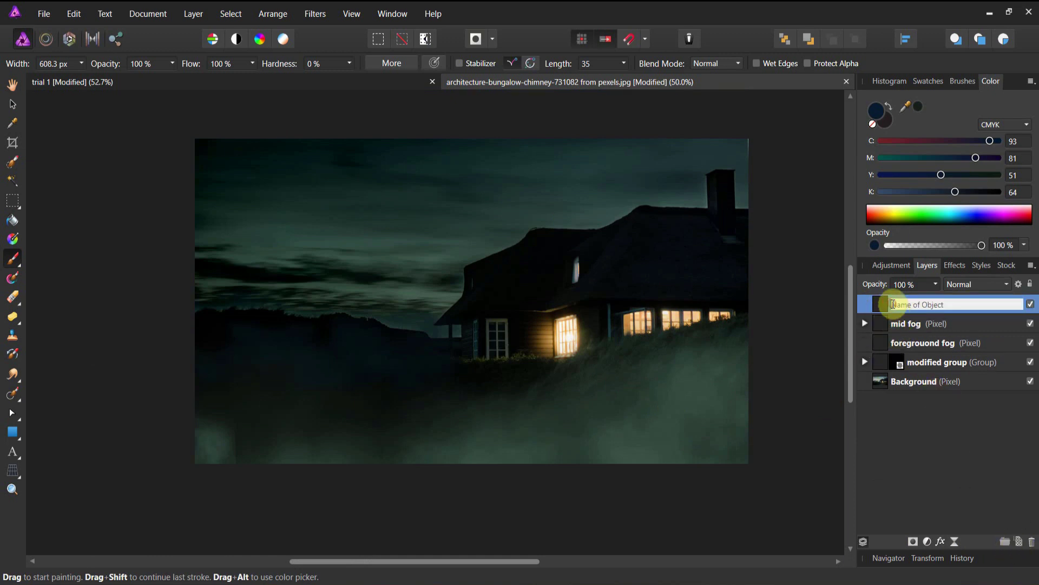
type("house go")
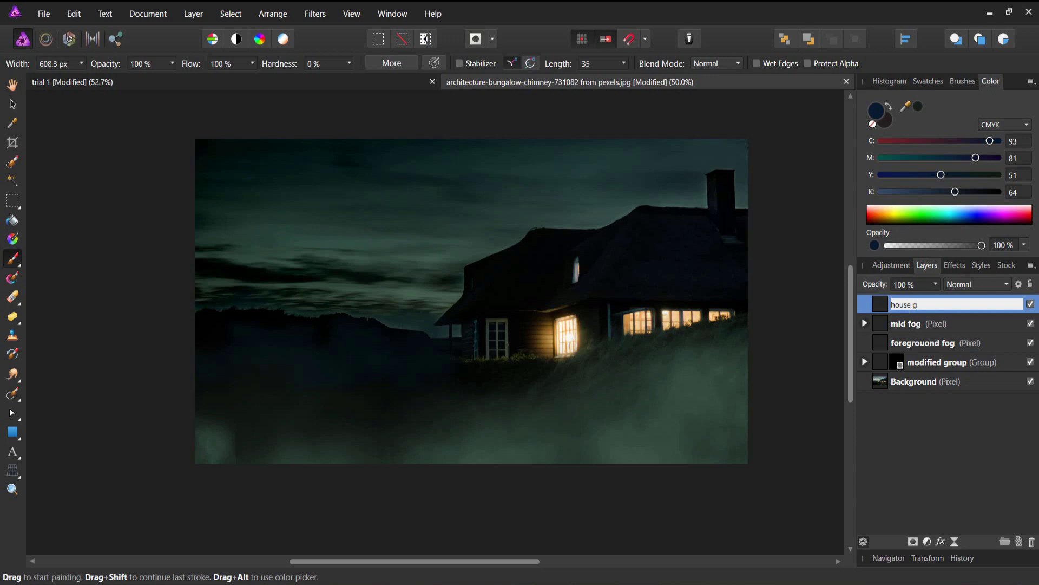
key("BackSpace")
key("BackSpace")
type("fo")
key("Return")
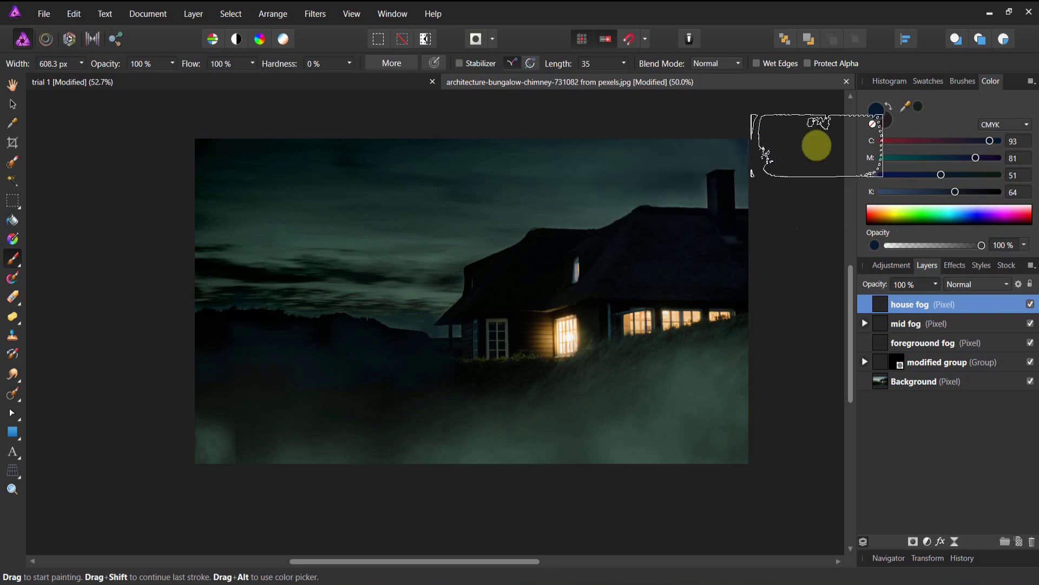
Step: Sample a dark teal from the sky and adjust the paint colour to #1B3E3B
mouse_move(907, 107)
left_mouse_down()
mouse_move(789, 157)
mouse_move(562, 176)
mouse_move(577, 174)
mouse_move(575, 163)
left_mouse_up()
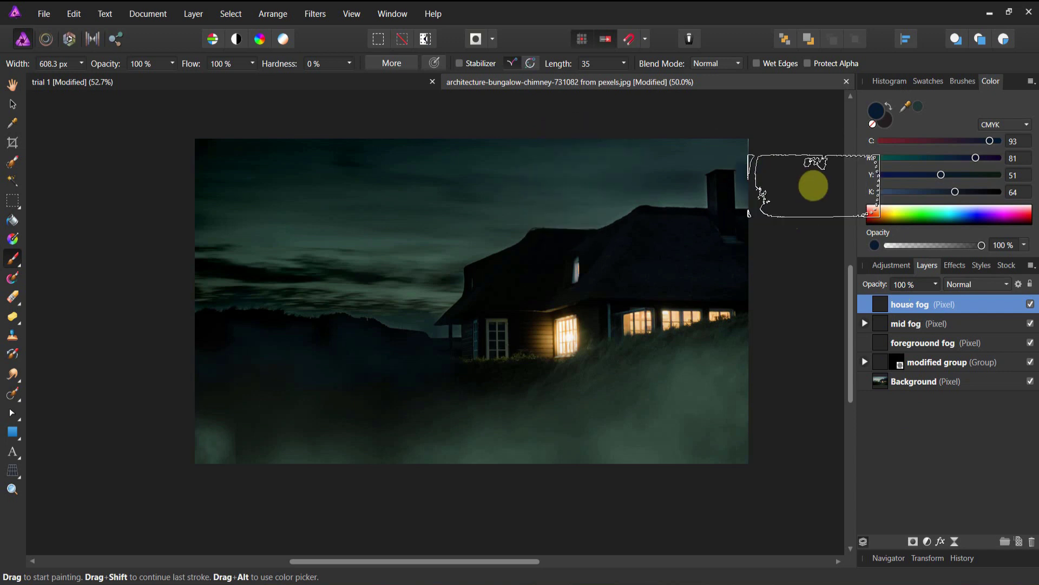
left_click(918, 106)
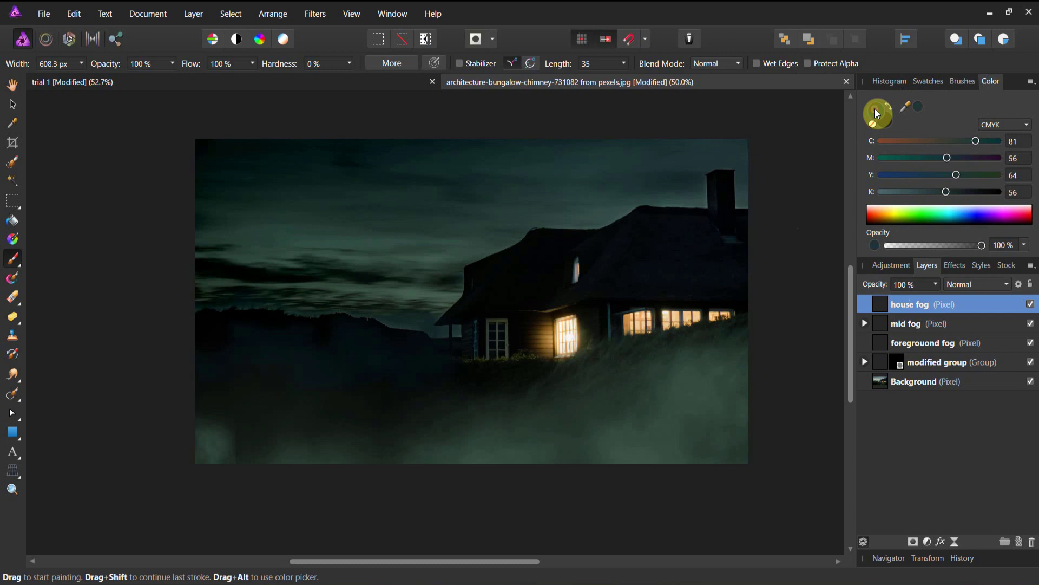
double_click(877, 113)
left_click(409, 377)
left_click_drag(407, 378, 427, 377)
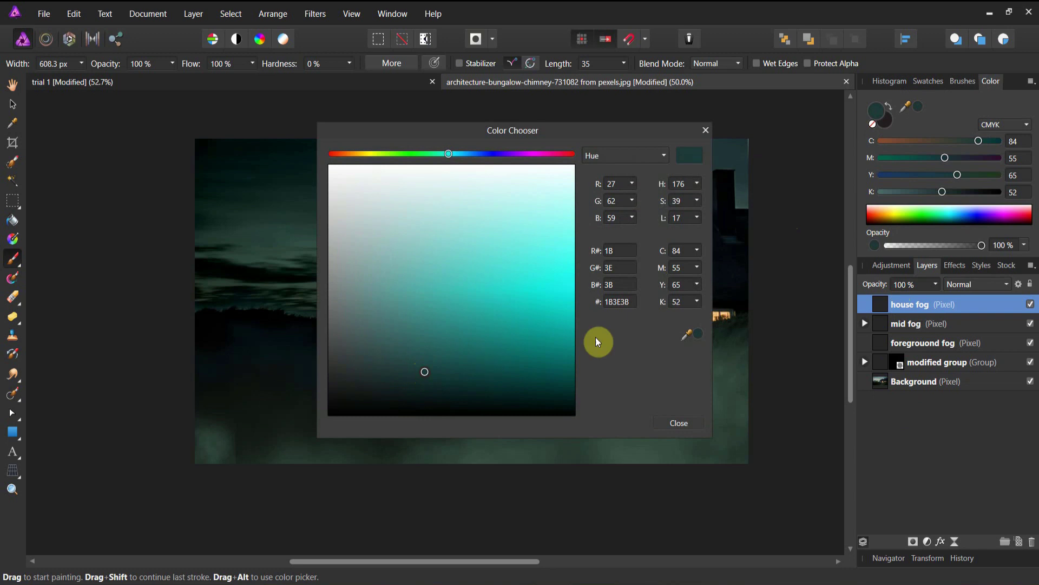
left_click(668, 420)
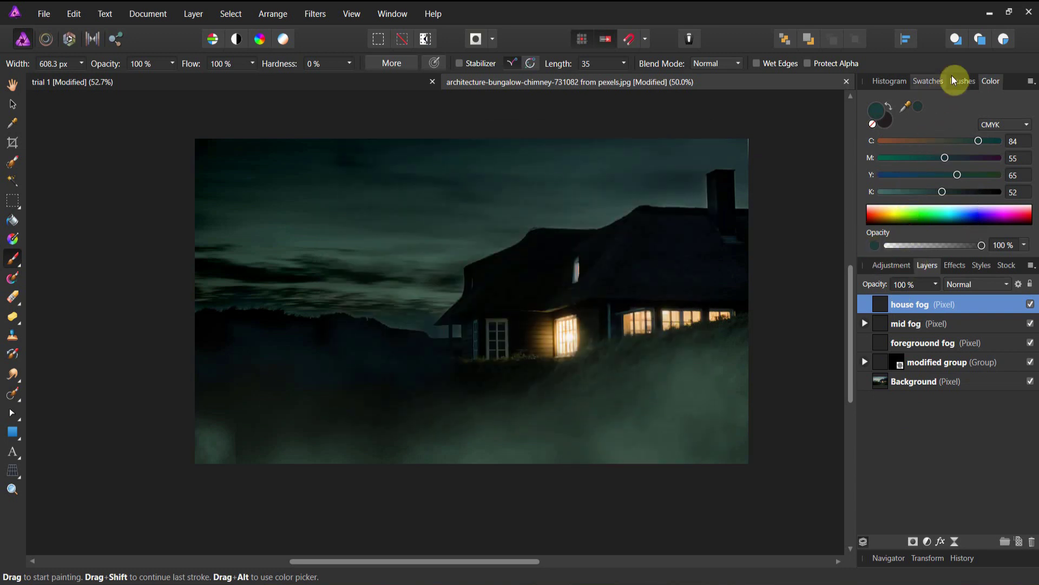
Step: Load the faint, soft-edged 400 px fog brush listed fifth in the 7SS- Smoke and Fog Starter set
left_click(965, 81)
scroll(939, 180, "up", 1)
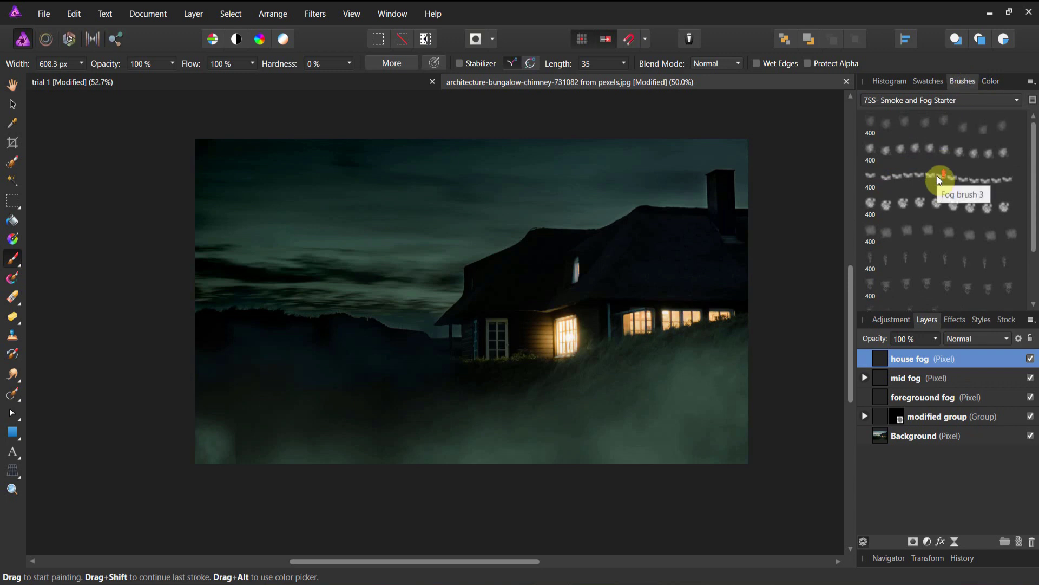
left_click(933, 233)
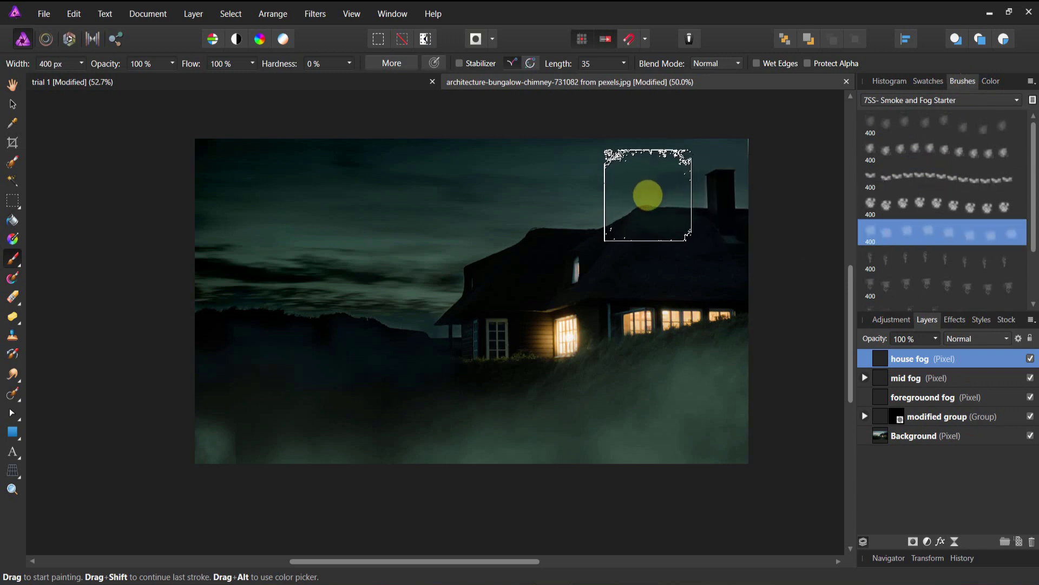
Step: Enlarge the fog brush to 1040.1 px and paint a teal haze over the house's roof and chimney
key("bracketright")
key("bracketright")
key("bracketright")
key("bracketright")
key("bracketright")
key("bracketright")
key("bracketright")
key("bracketright")
key("bracketright")
key("bracketright")
key("bracketright")
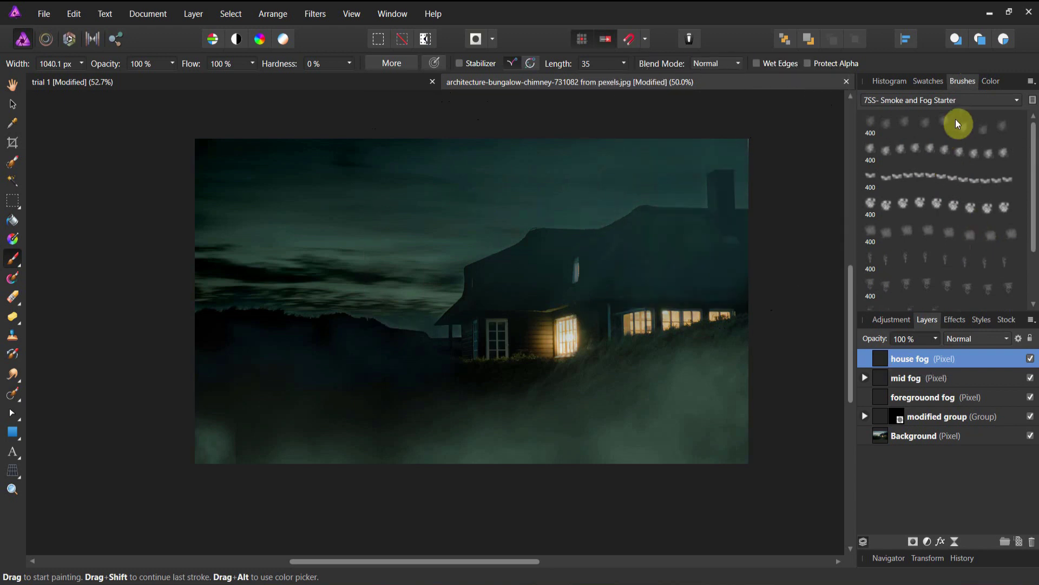
Step: Lighten the paint colour to a brighter teal, #2C6561
left_click(991, 81)
double_click(877, 115)
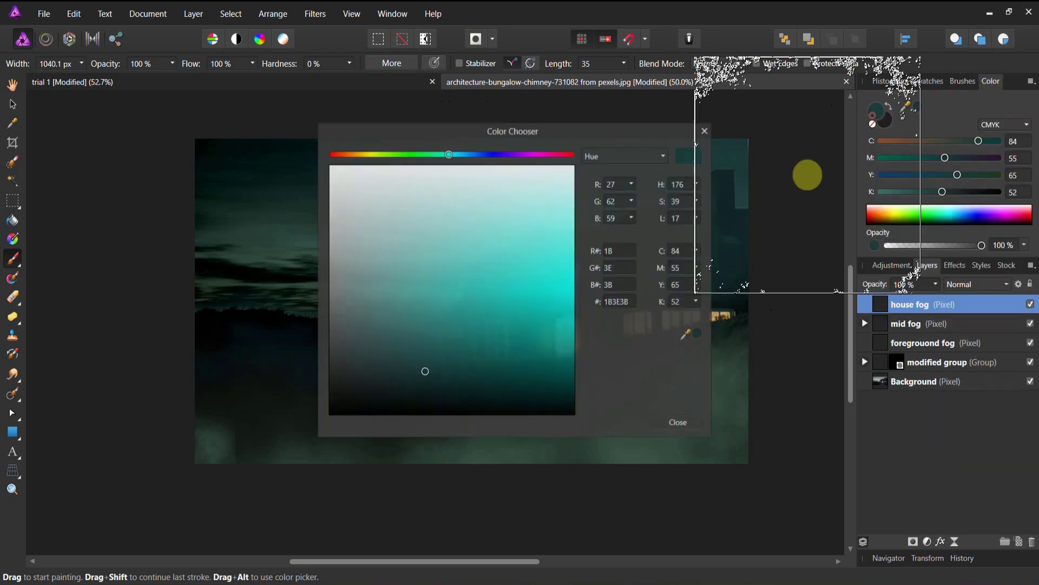
left_click_drag(427, 374, 425, 344)
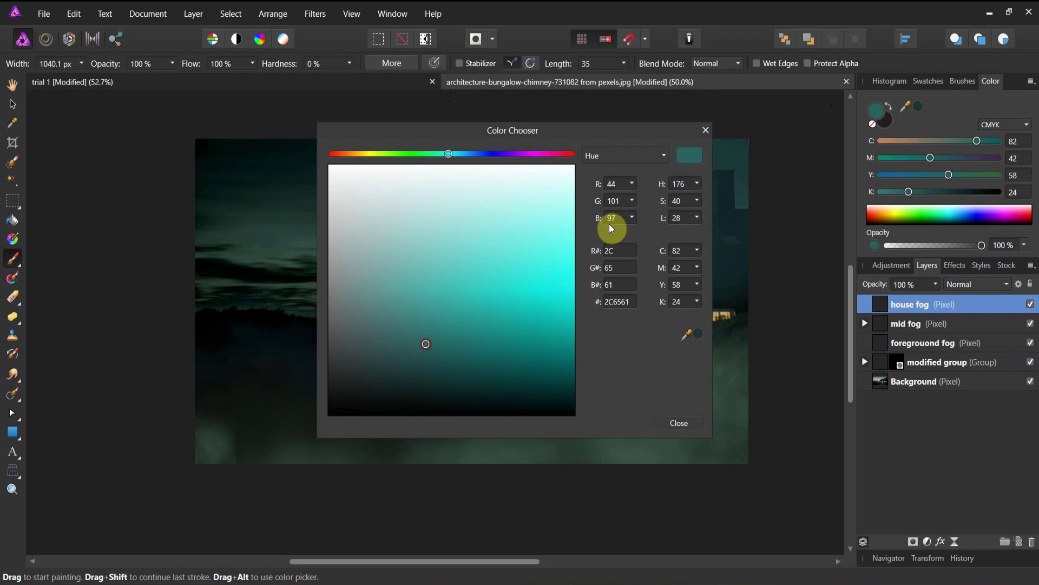
left_click(706, 130)
Step: Build up brighter teal fog over the roof, chimney and sky above, reducing the brush to 884.1 px and down to 542.9 px
key("bracketleft")
key("bracketleft")
key("bracketleft")
key("bracketleft")
key("bracketleft")
key("bracketleft")
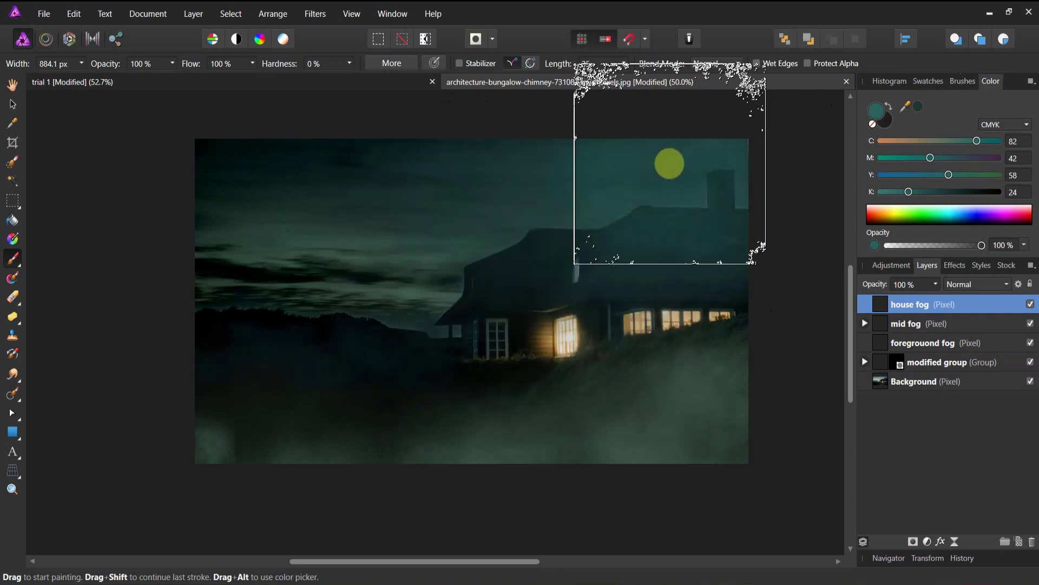
left_click_drag(691, 163, 492, 181)
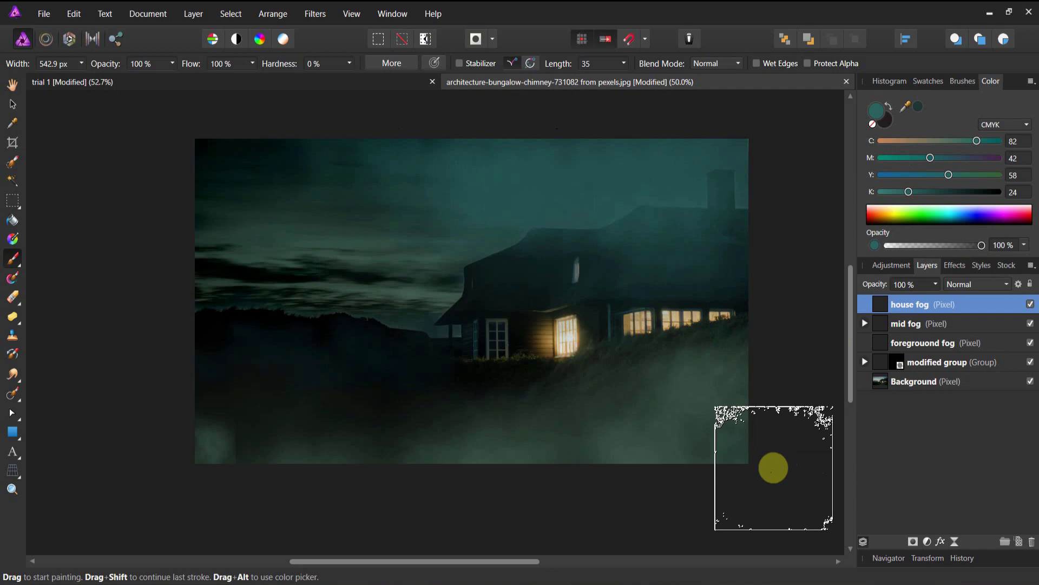
Step: Group the house fog, mid fog, foreground fog and modified group layers and name the new group "adjustment"
left_click(11, 108)
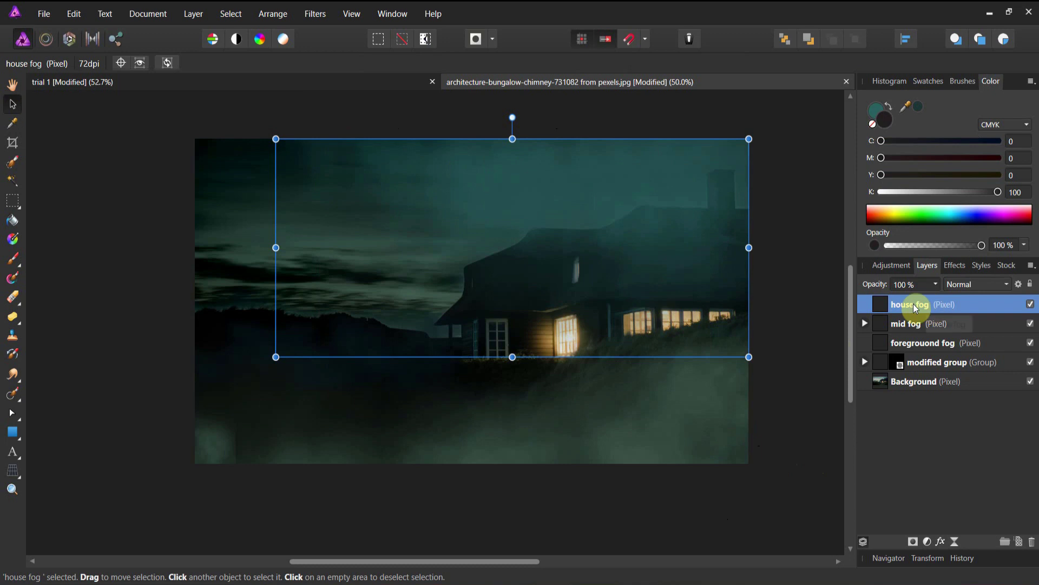
left_click(901, 324, "shift")
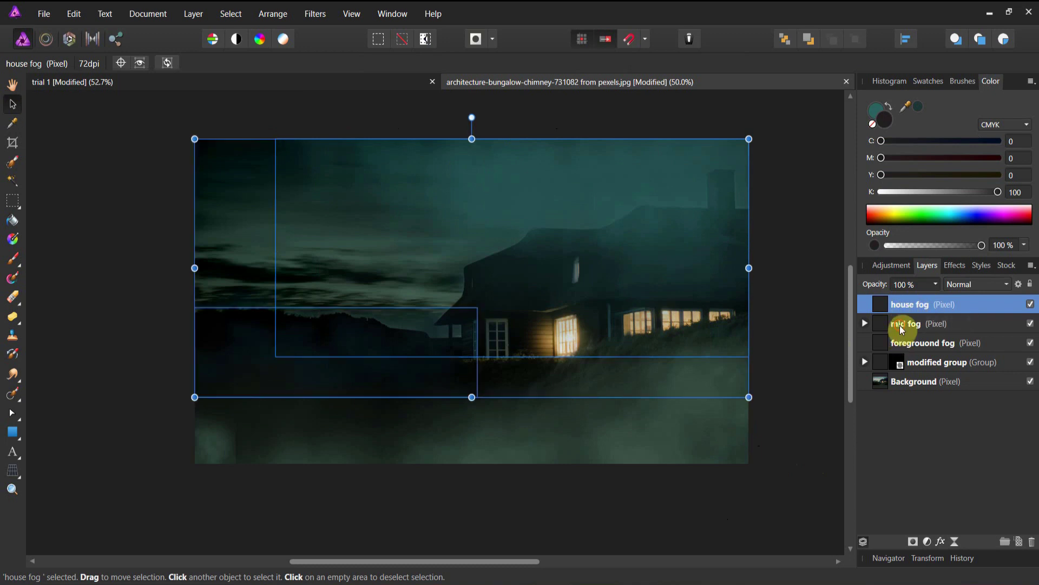
left_click(902, 344, "shift")
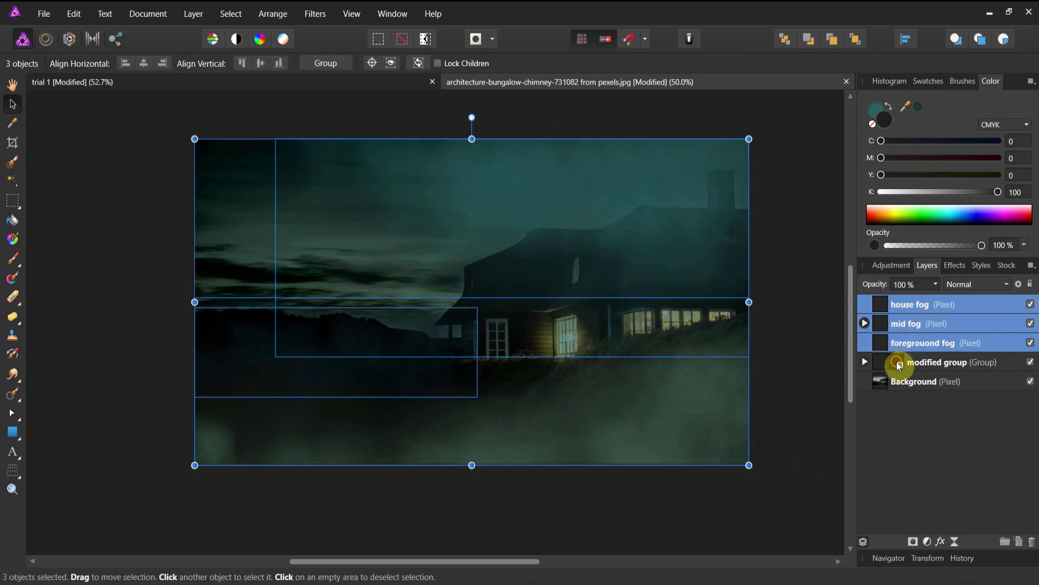
left_click(918, 362, "shift")
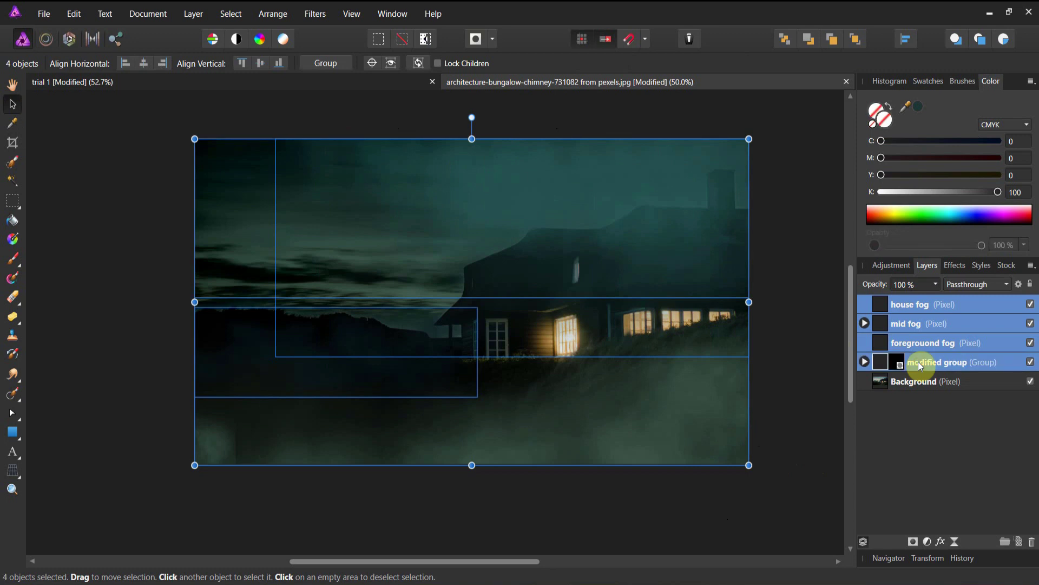
right_click(918, 362)
left_click(927, 254)
double_click(920, 302)
type("adjustment")
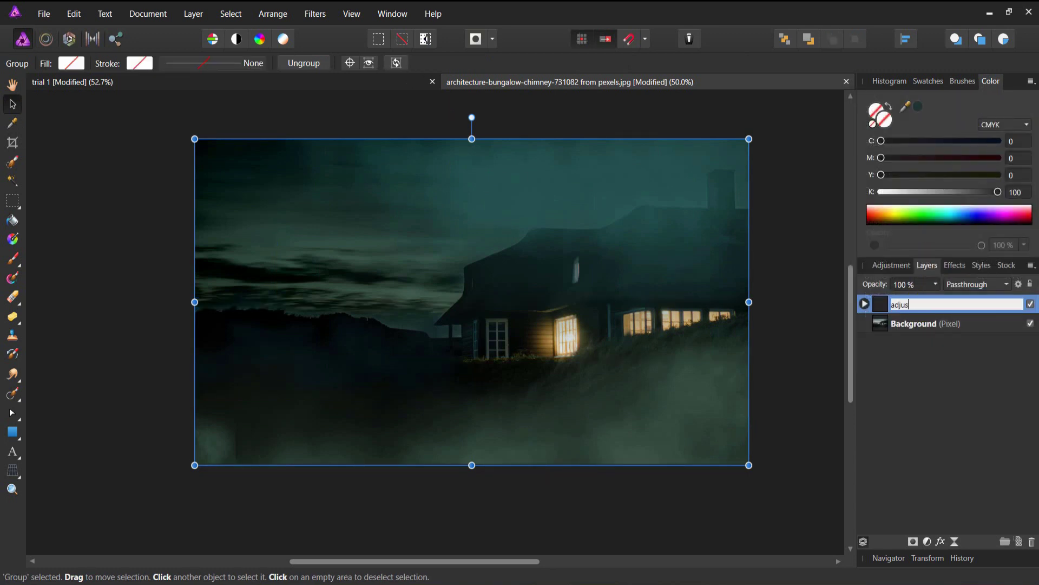
key("Return")
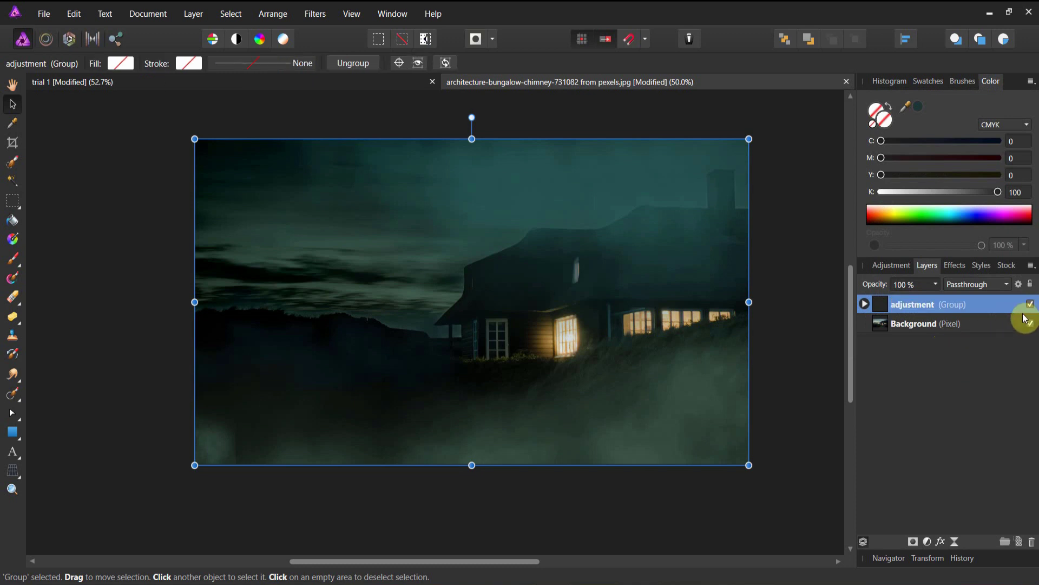
Step: Toggle the adjustment group's visibility to compare the edited night scene with the original photo
left_click(1031, 305)
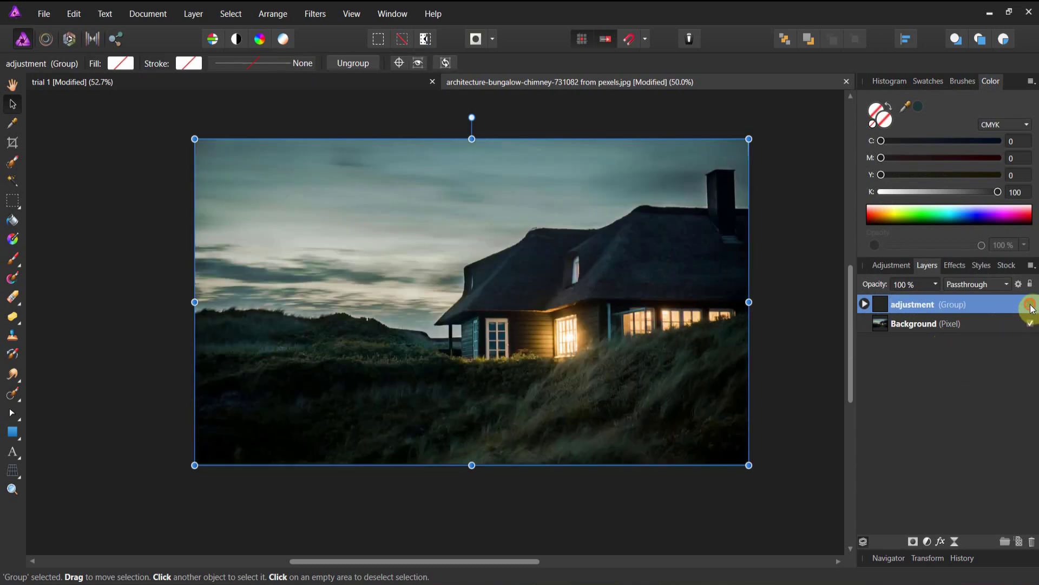
left_click(1031, 305)
left_click(1031, 305)
left_click(1031, 304)
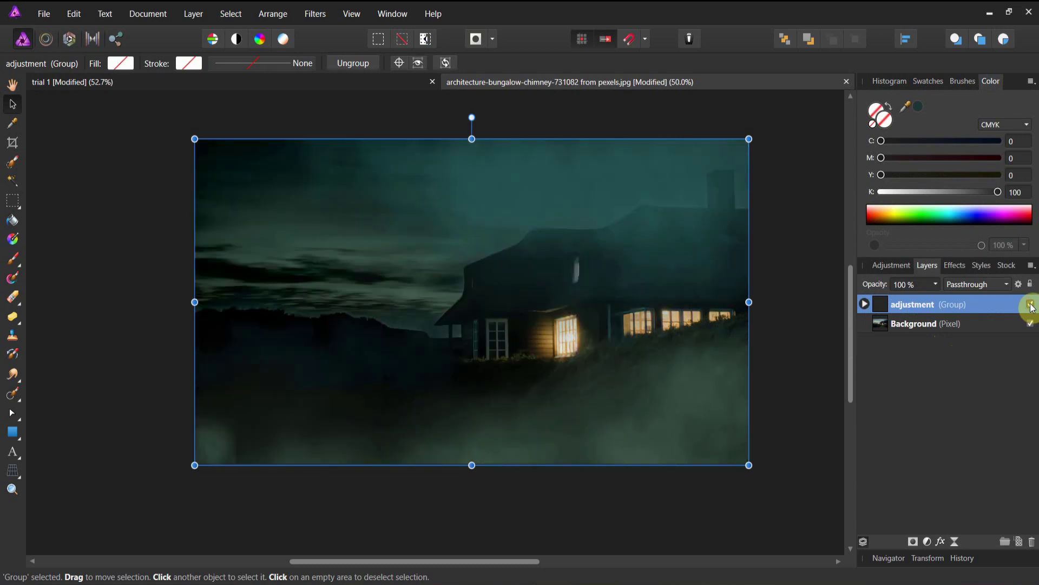